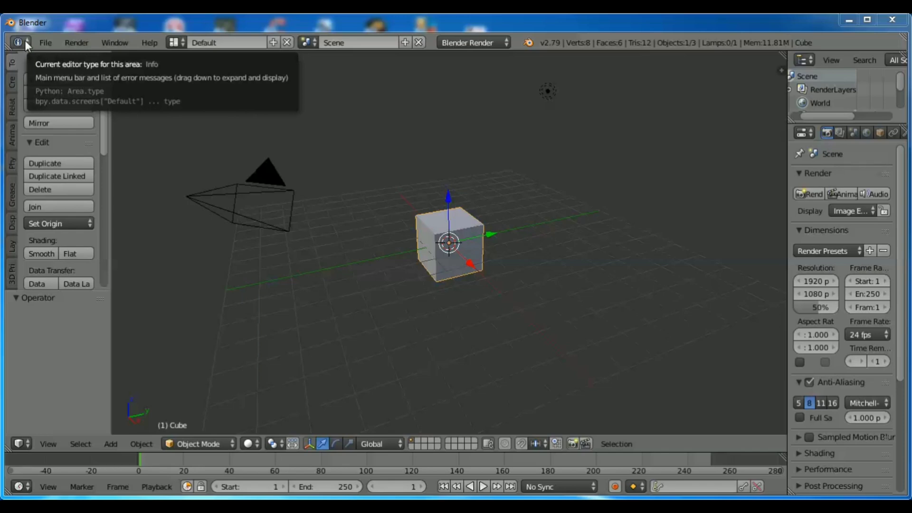
Switch the Info header area to the 3D View and Node Editor types, and restore it to Info.
{"action": "left_click", "coordinate": [21, 41]}
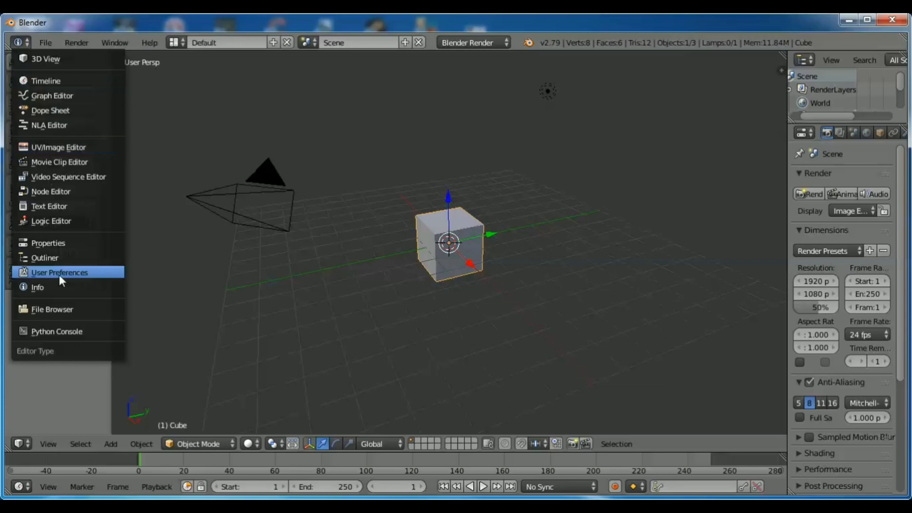
{"action": "left_click", "coordinate": [47, 58]}
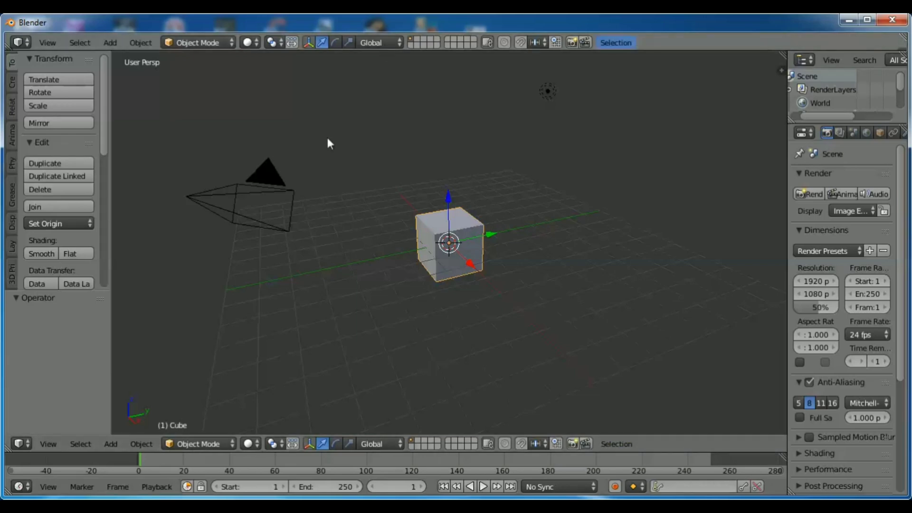
{"action": "left_click", "coordinate": [22, 42]}
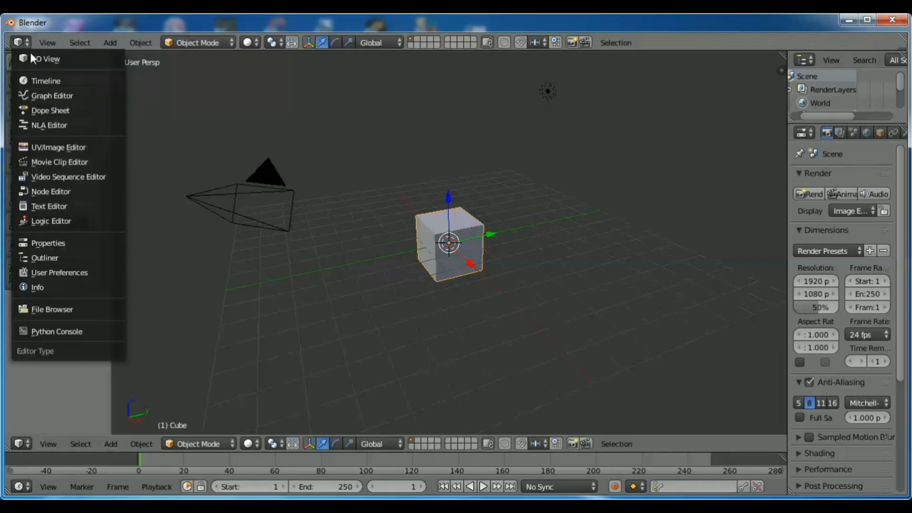
{"action": "left_click", "coordinate": [65, 191]}
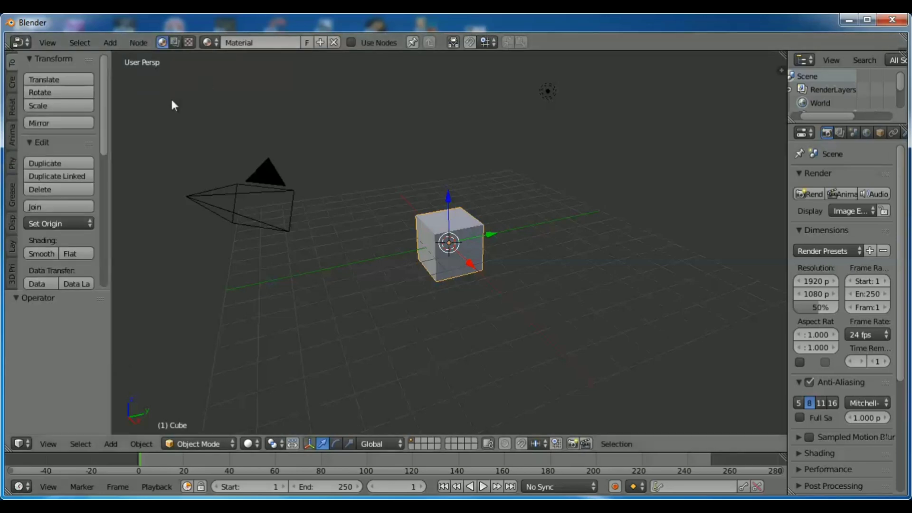
{"action": "left_click", "coordinate": [22, 42]}
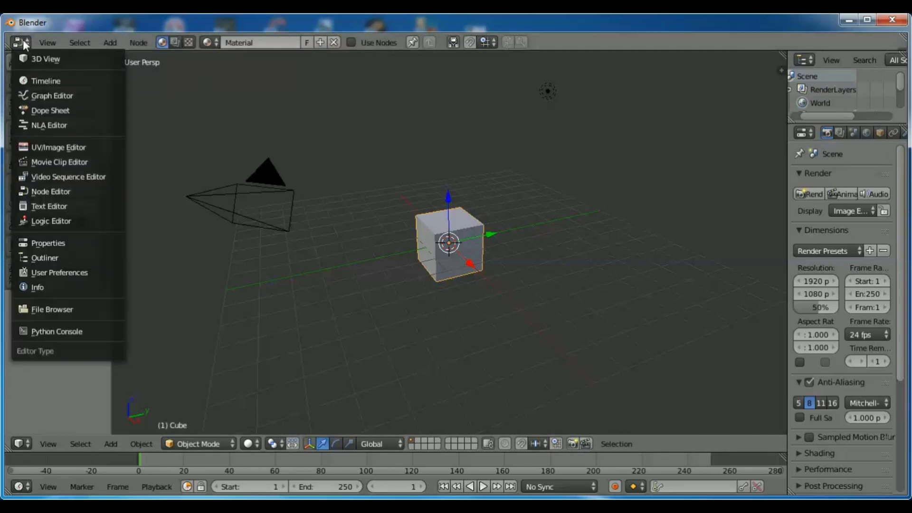
{"action": "left_click", "coordinate": [50, 284]}
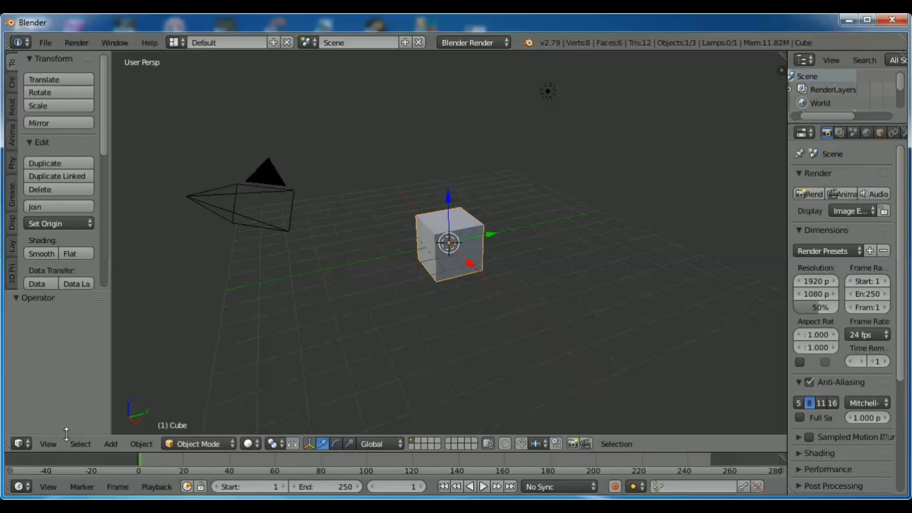
Cycle the main viewport area through Dope Sheet, Graph Editor, Outliner and UV/Image Editor, returning it to 3D View.
{"action": "left_click", "coordinate": [21, 443]}
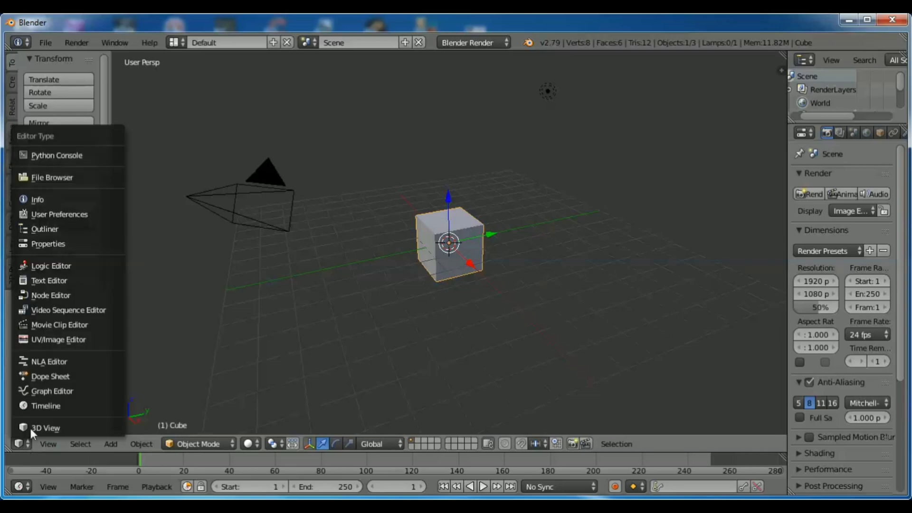
{"action": "left_click", "coordinate": [52, 375]}
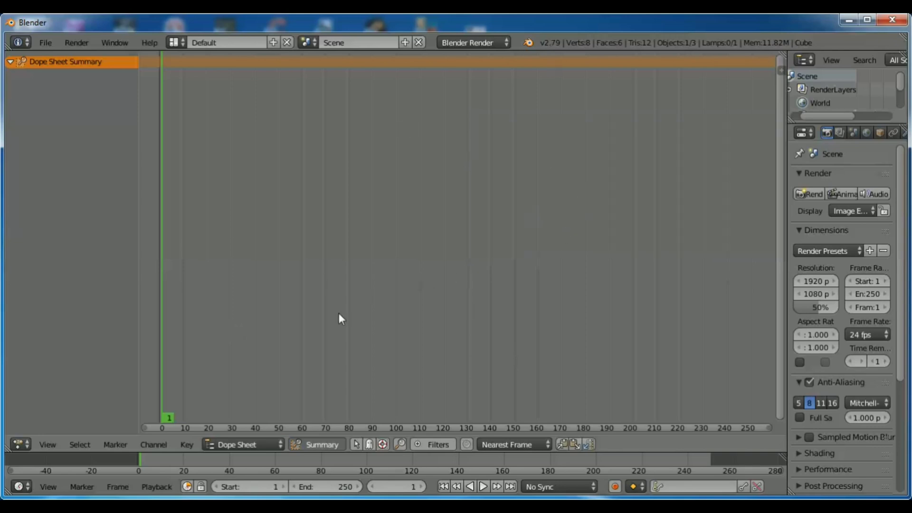
{"action": "left_click", "coordinate": [19, 443]}
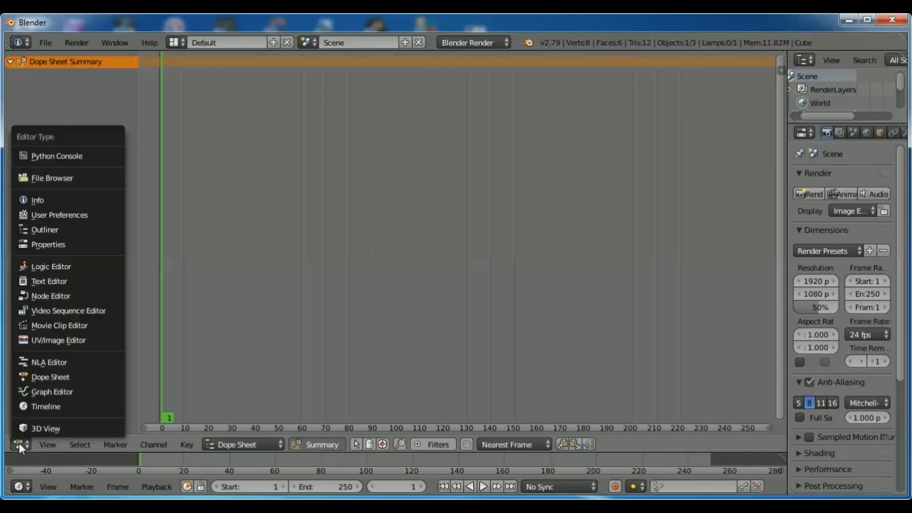
{"action": "left_click", "coordinate": [48, 390]}
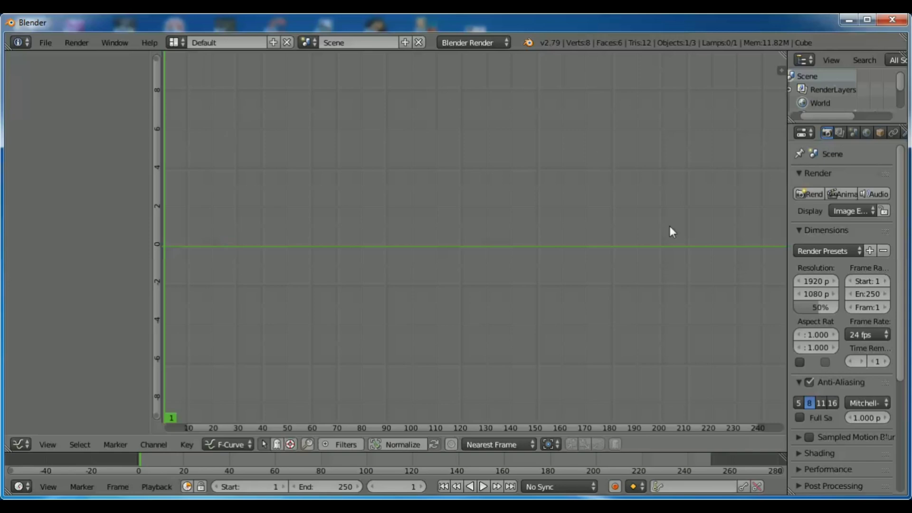
{"action": "left_click", "coordinate": [21, 442]}
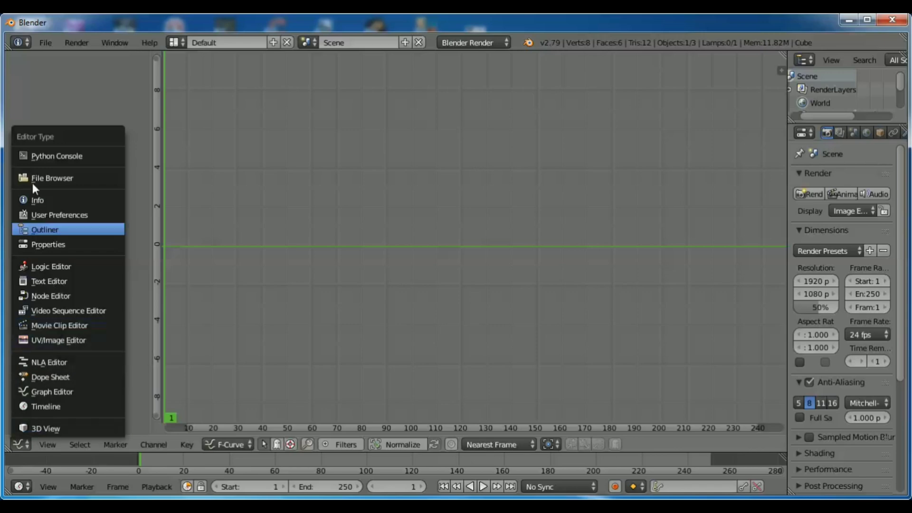
{"action": "left_click", "coordinate": [49, 229]}
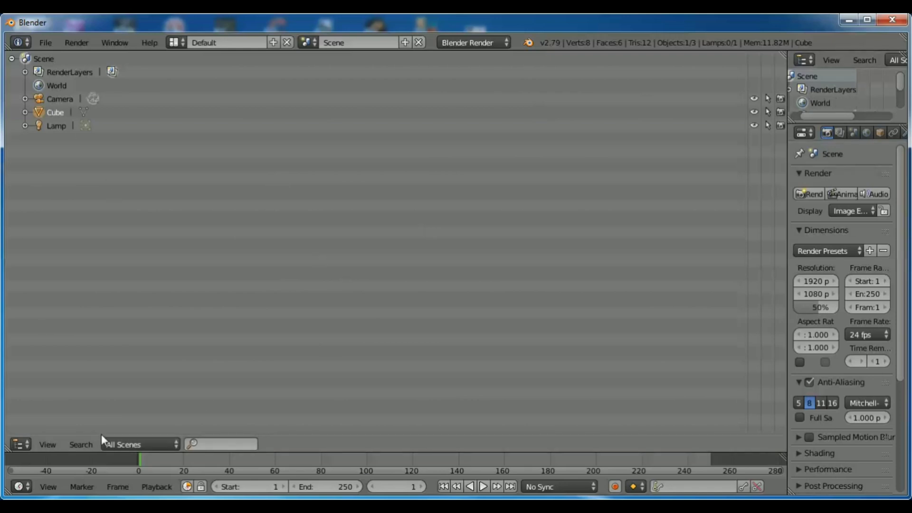
{"action": "left_click", "coordinate": [19, 444]}
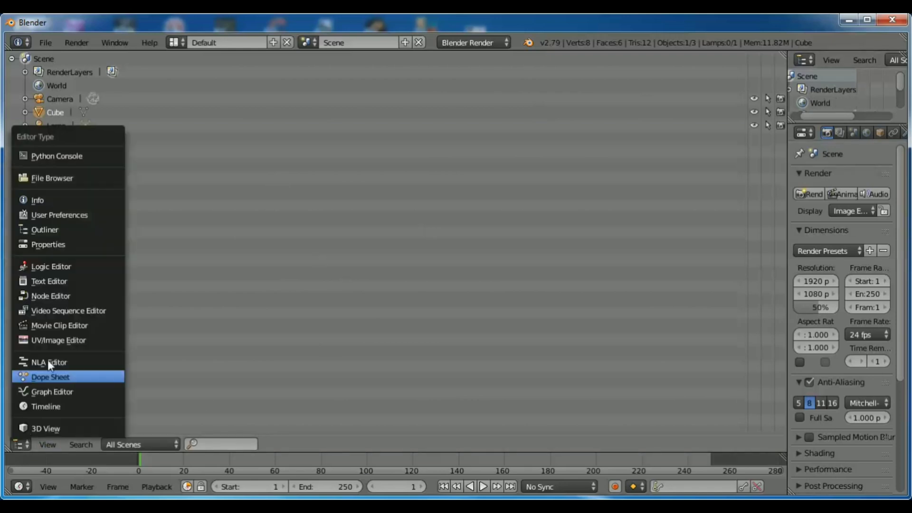
{"action": "left_click", "coordinate": [64, 339]}
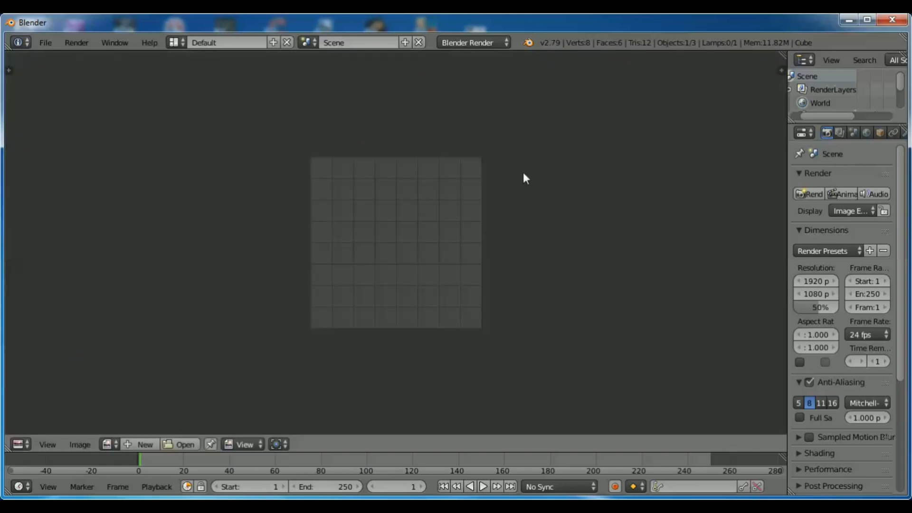
{"action": "left_click", "coordinate": [24, 443]}
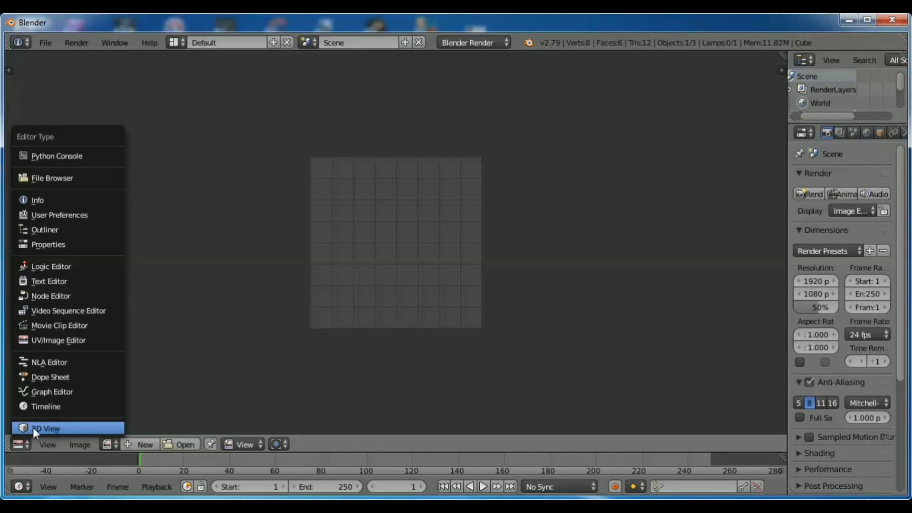
{"action": "left_click", "coordinate": [32, 428]}
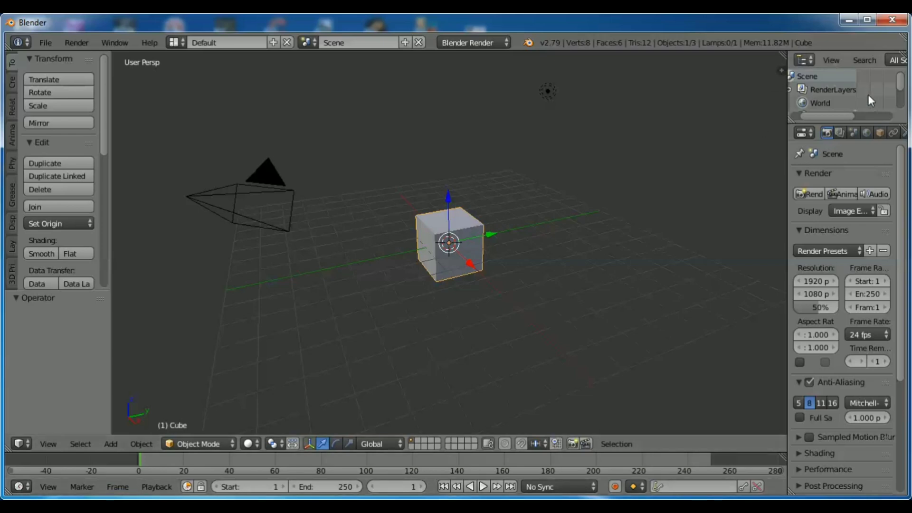
Change the small Outliner area to a 3D View and back to the Outliner.
{"action": "left_click", "coordinate": [802, 57]}
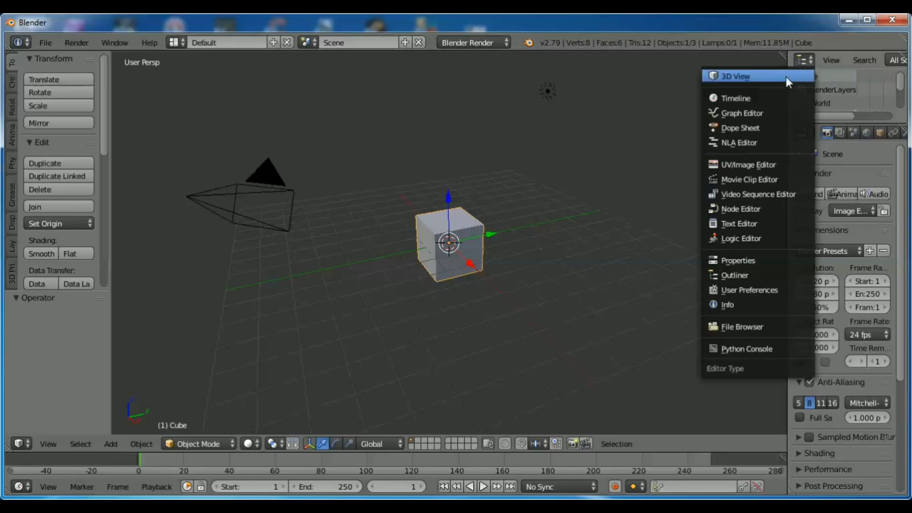
{"action": "left_click", "coordinate": [757, 77]}
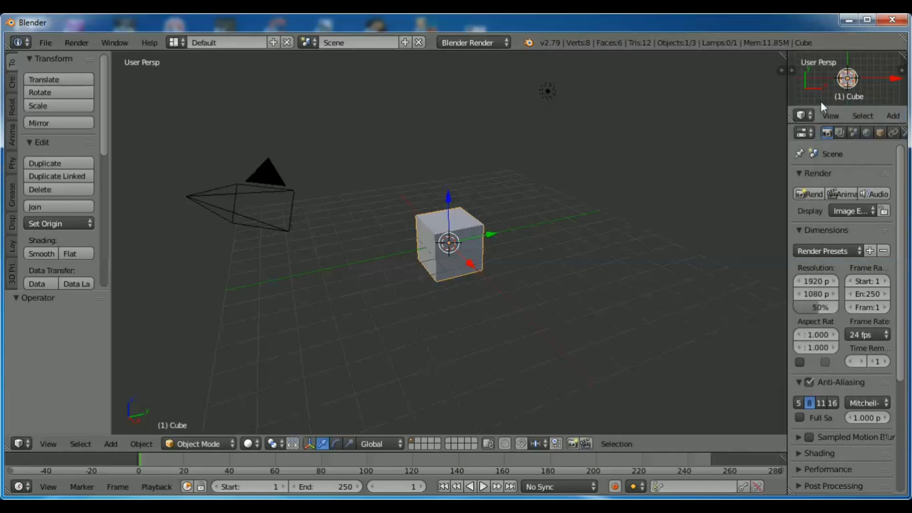
{"action": "left_click", "coordinate": [810, 115]}
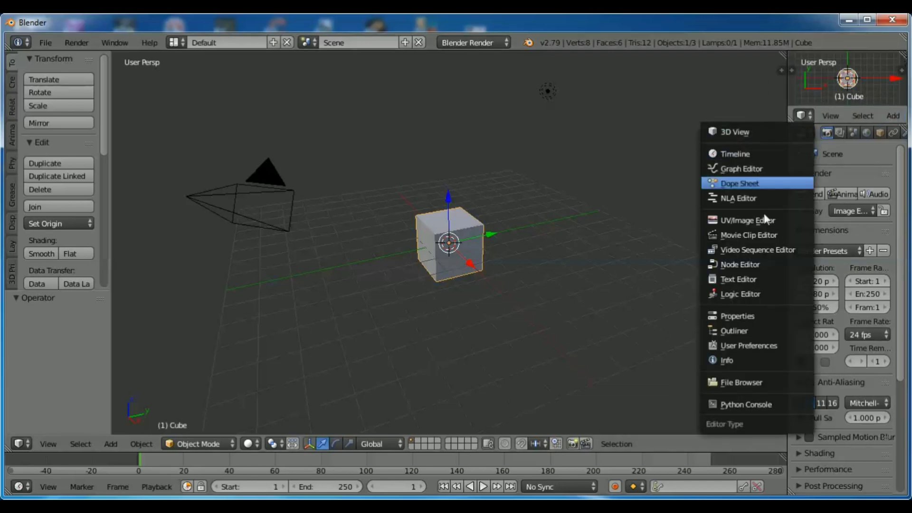
{"action": "left_click", "coordinate": [751, 330]}
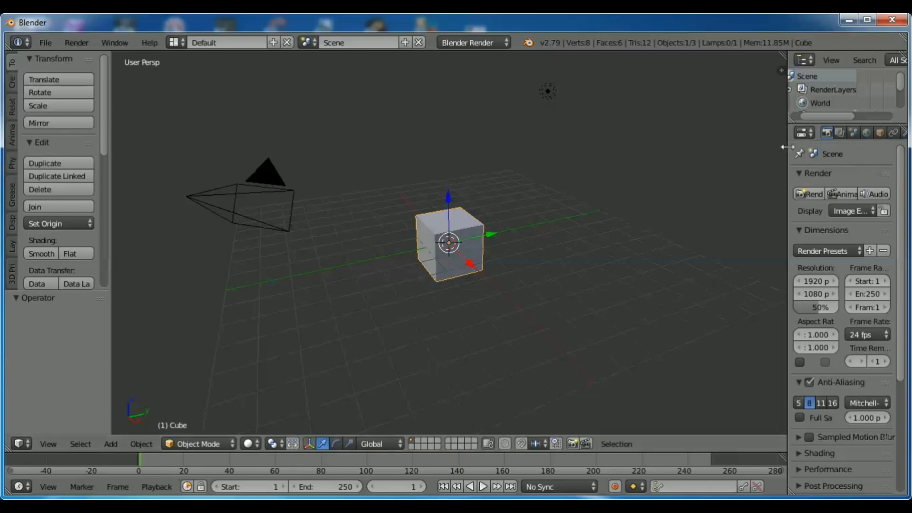
Widen the Outliner and Properties areas, and switch the Properties area to 3D View and back to Properties.
{"action": "left_click_drag", "start_coordinate": [785, 147], "coordinate": [695, 181]}
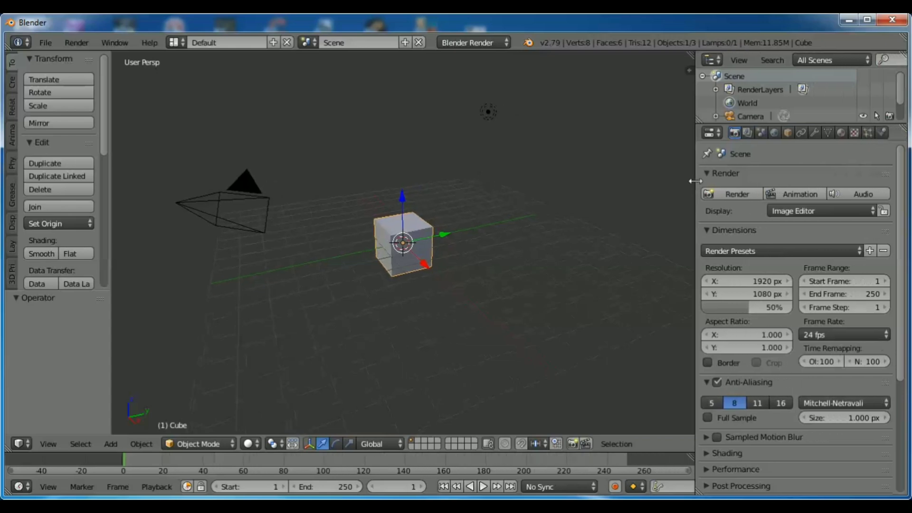
{"action": "left_click", "coordinate": [713, 133]}
{"action": "left_click", "coordinate": [712, 133]}
{"action": "left_click", "coordinate": [715, 149]}
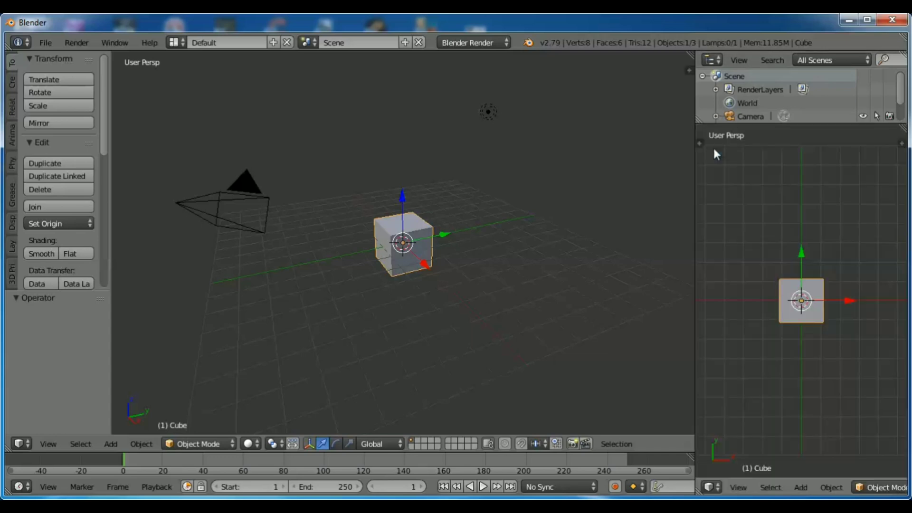
{"action": "left_click", "coordinate": [712, 486]}
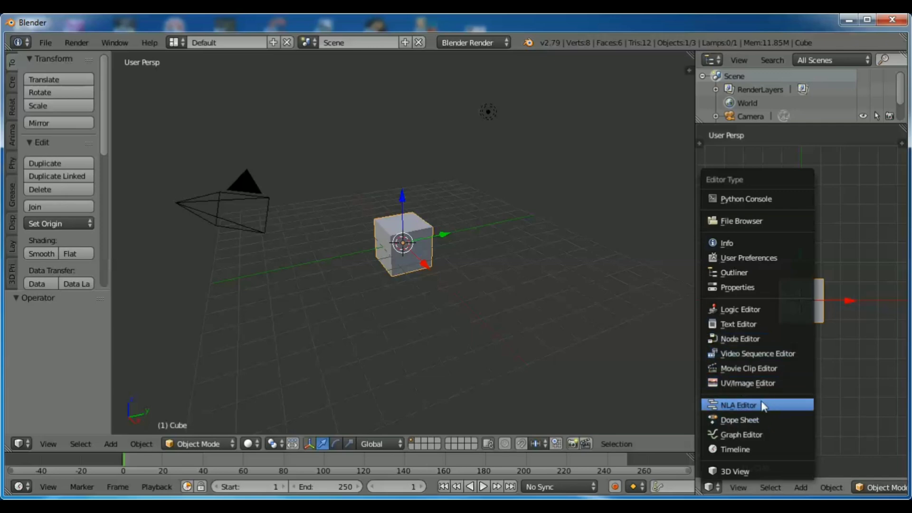
{"action": "left_click", "coordinate": [744, 285]}
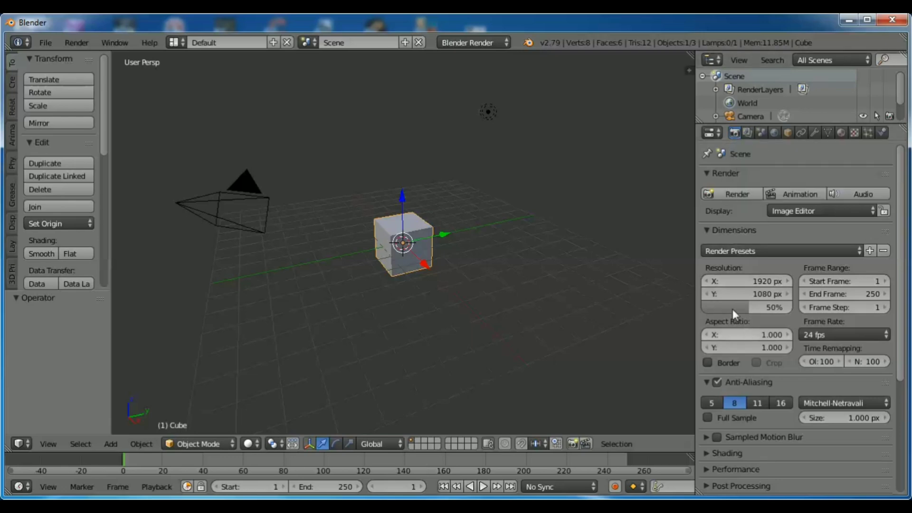
Examine the render layer, scene, world, object and constraint properties, and the list of modifiers available for the cube.
{"action": "left_click", "coordinate": [747, 133]}
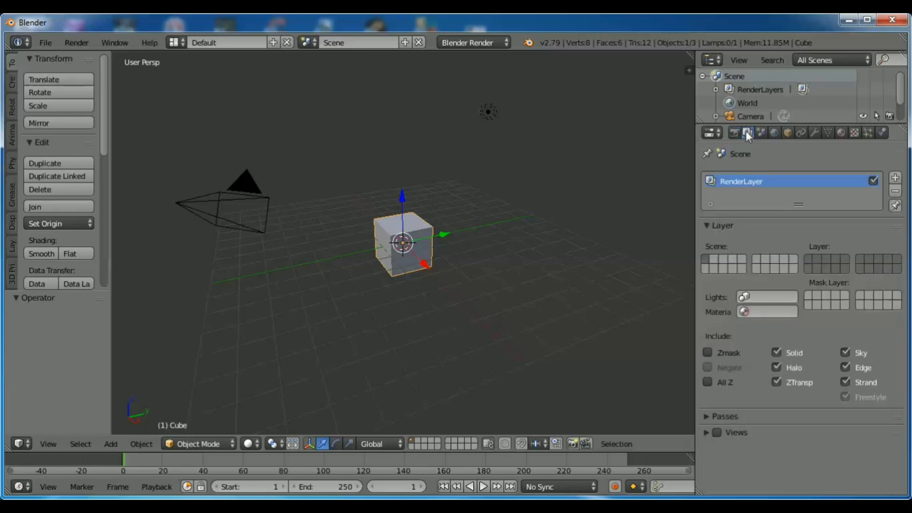
{"action": "left_click", "coordinate": [761, 132]}
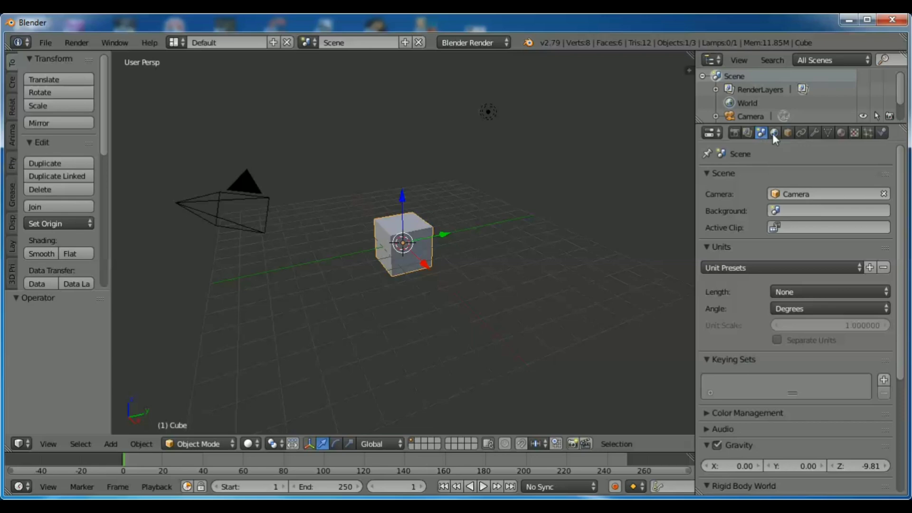
{"action": "left_click", "coordinate": [773, 133]}
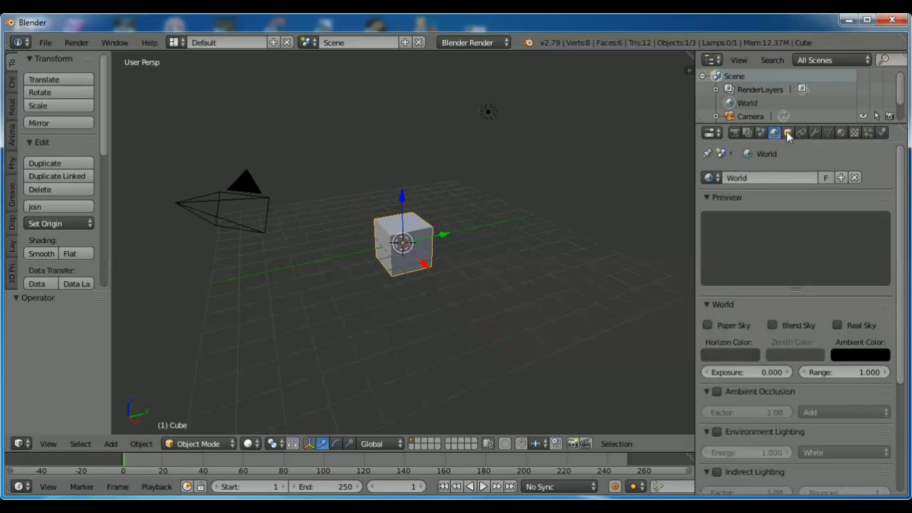
{"action": "left_click", "coordinate": [787, 132]}
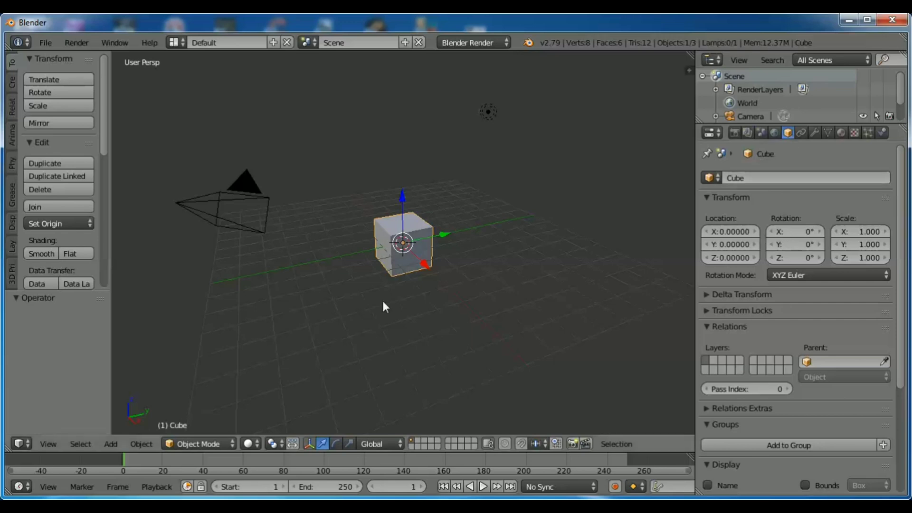
{"action": "left_click", "coordinate": [800, 133]}
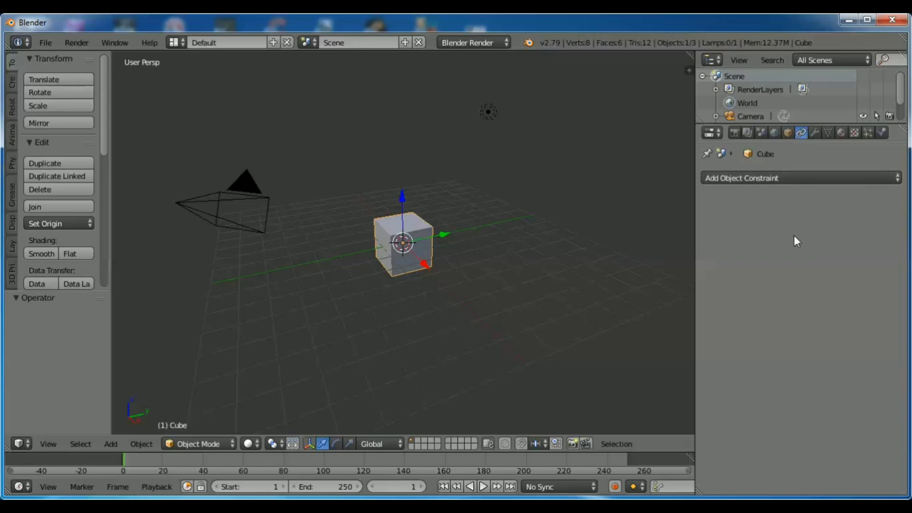
{"action": "left_click", "coordinate": [813, 132]}
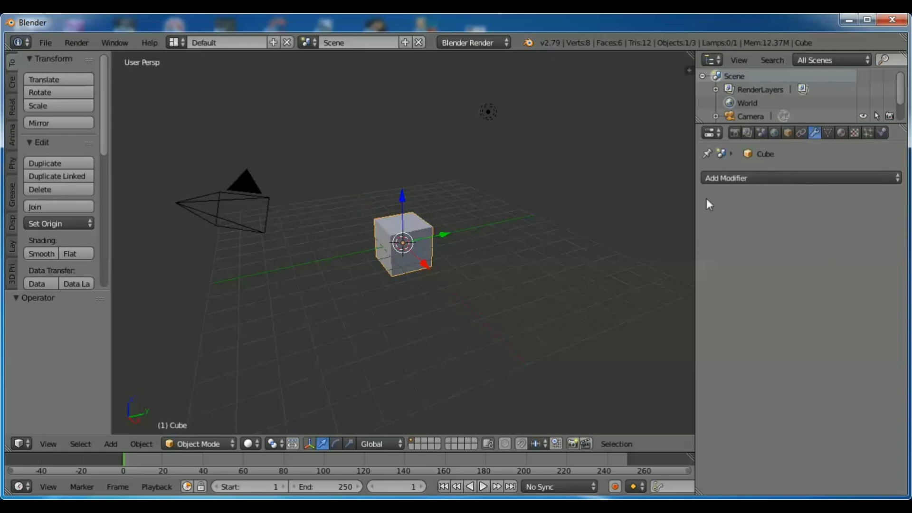
{"action": "left_click", "coordinate": [753, 177]}
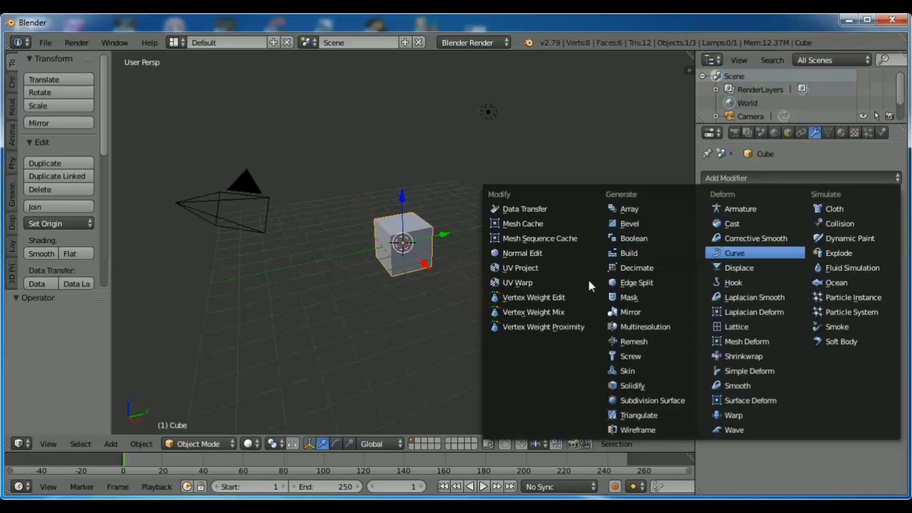
Examine the cube's mesh data properties, toggling Auto Smooth on and off and reviewing the sections below Normals.
{"action": "left_click", "coordinate": [828, 132]}
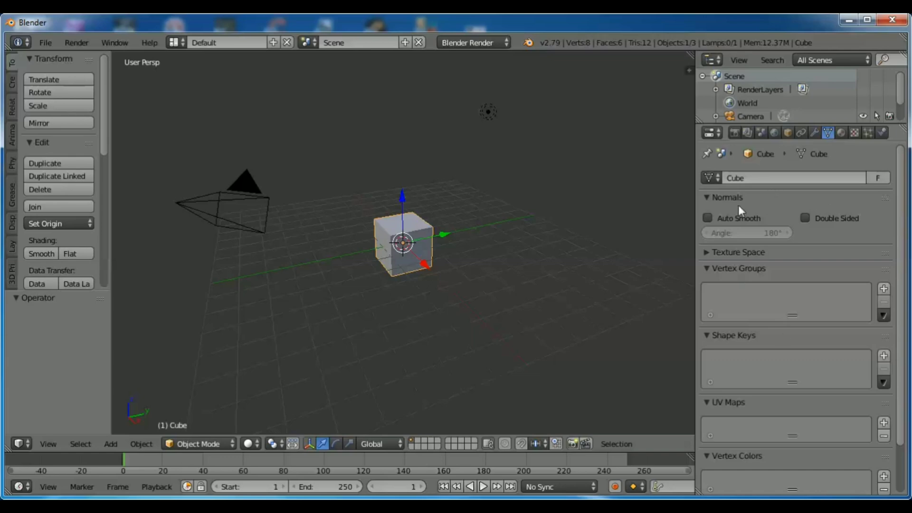
{"action": "left_click", "coordinate": [707, 218]}
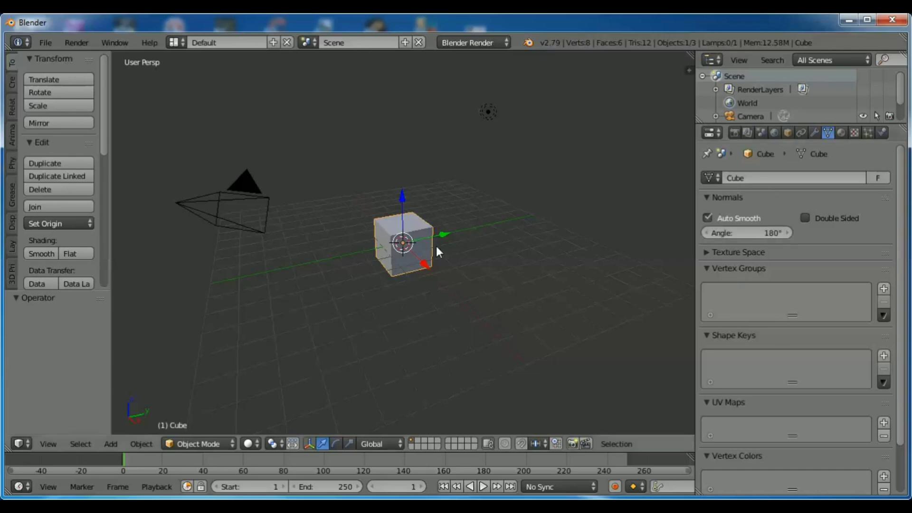
{"action": "left_click", "coordinate": [708, 216]}
{"action": "scroll", "coordinate": [811, 314], "scroll_direction": "down", "scroll_amount": 2}
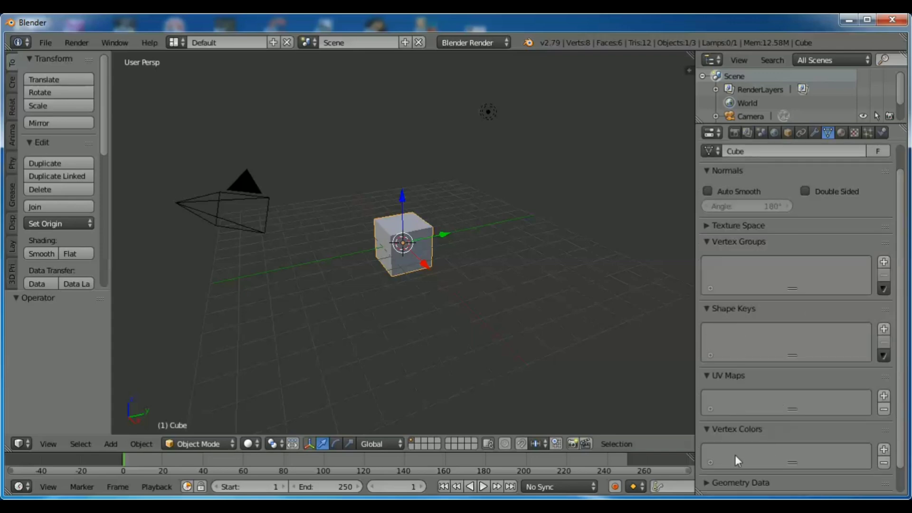
{"action": "scroll", "coordinate": [791, 370], "scroll_direction": "down", "scroll_amount": 2}
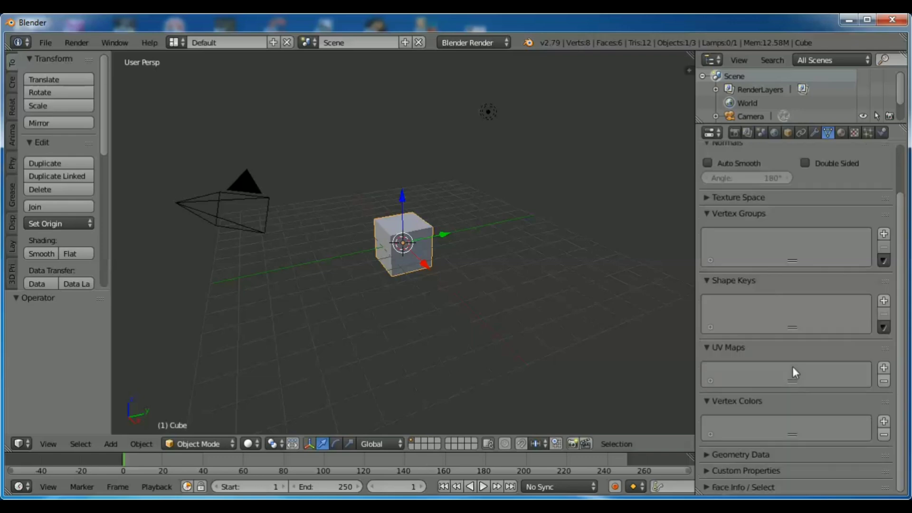
Examine the cube's material properties and its texture settings, including Mapping and Influence.
{"action": "left_click", "coordinate": [841, 133]}
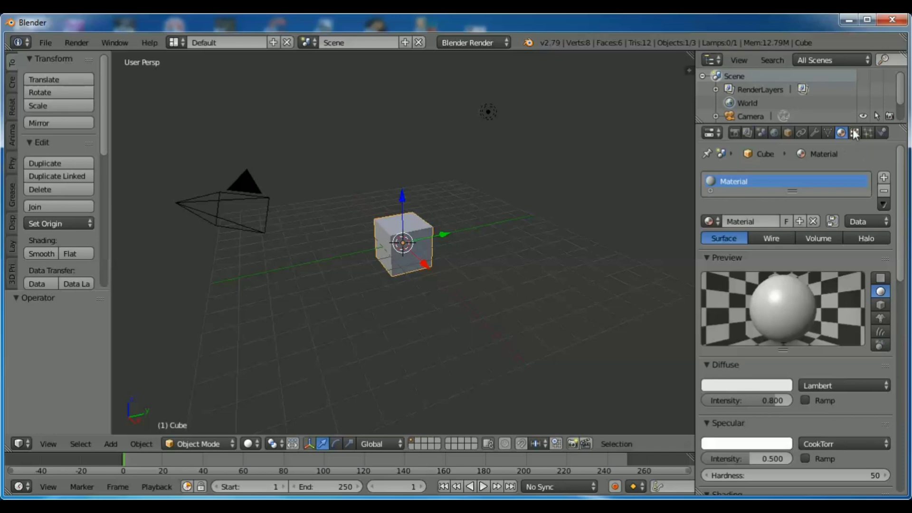
{"action": "left_click", "coordinate": [854, 133]}
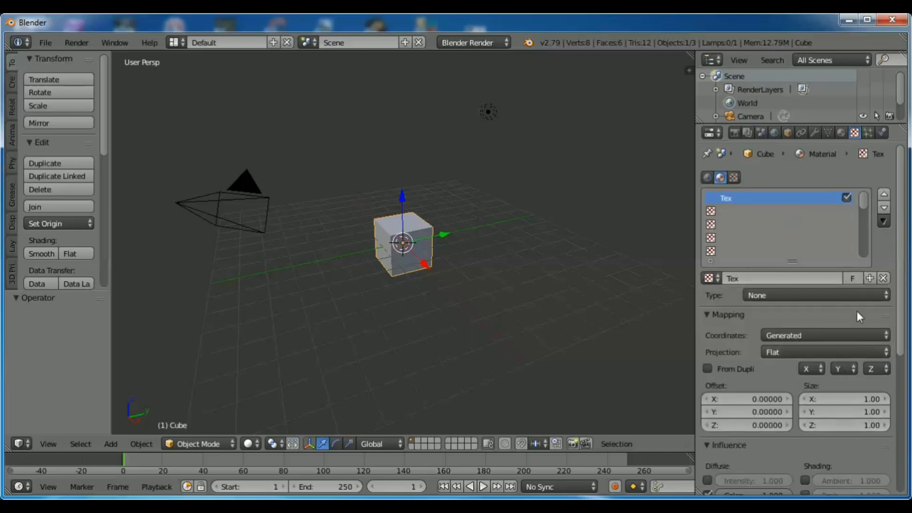
{"action": "scroll", "coordinate": [856, 311], "scroll_direction": "down", "scroll_amount": 10}
{"action": "scroll", "coordinate": [807, 266], "scroll_direction": "up", "scroll_amount": 10}
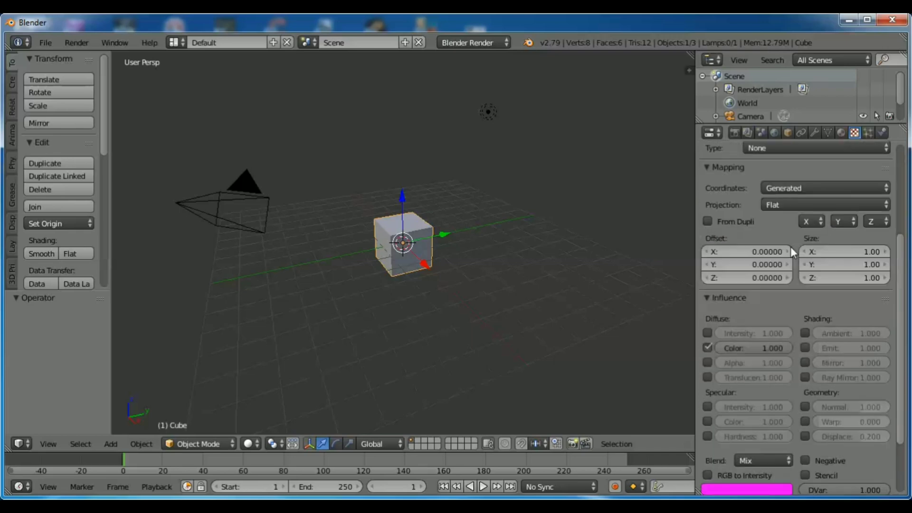
Add a new particle system to the cube, and view the physics and render properties.
{"action": "left_click", "coordinate": [868, 133]}
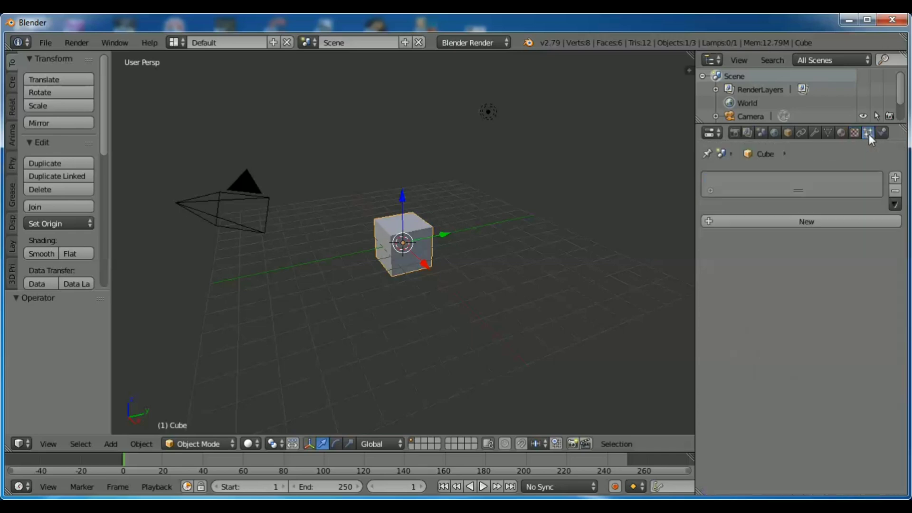
{"action": "left_click", "coordinate": [810, 221]}
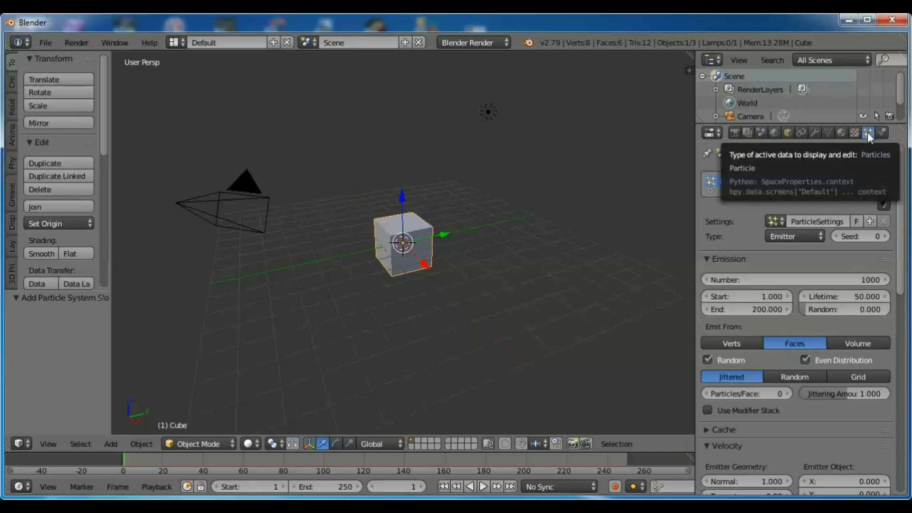
{"action": "left_click", "coordinate": [881, 132]}
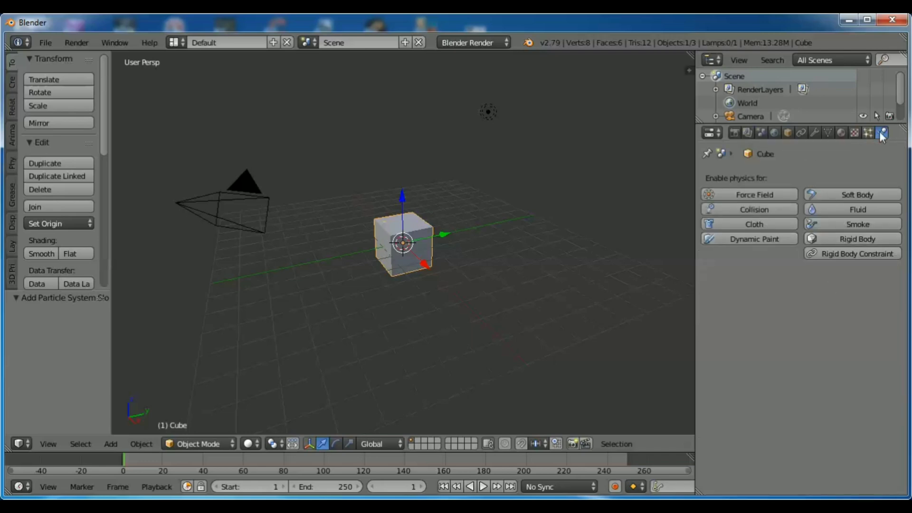
{"action": "left_click", "coordinate": [736, 134]}
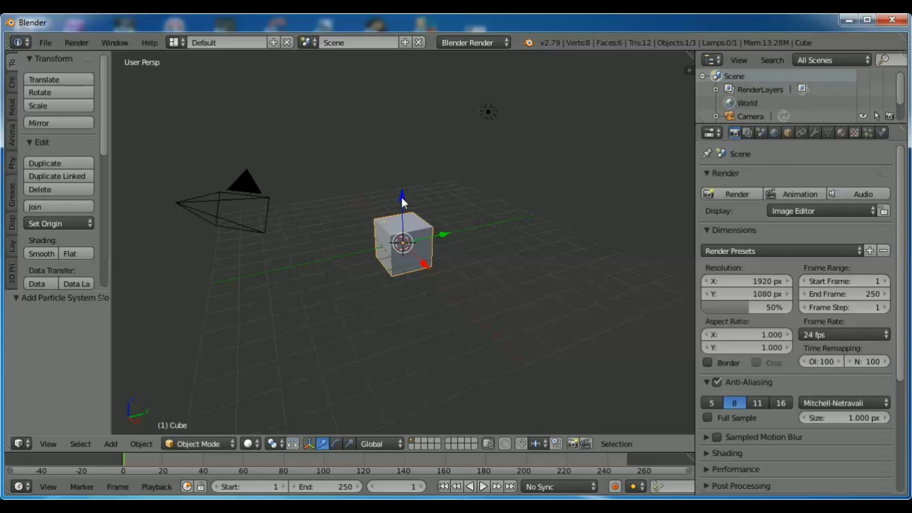
Move the cube about -0.09 along Z, 0.3 along Y and -0.89 along X.
{"action": "left_click_drag", "start_coordinate": [401, 198], "coordinate": [425, 200]}
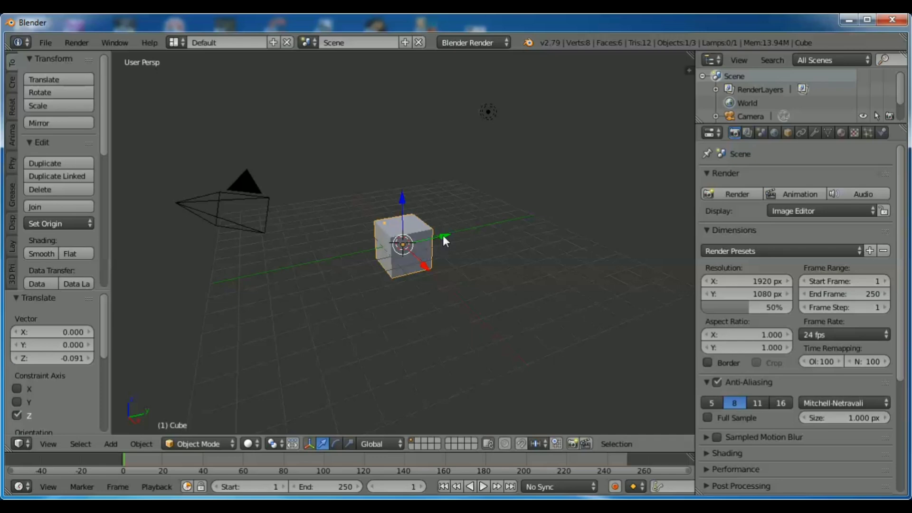
{"action": "left_click_drag", "start_coordinate": [445, 234], "coordinate": [450, 270]}
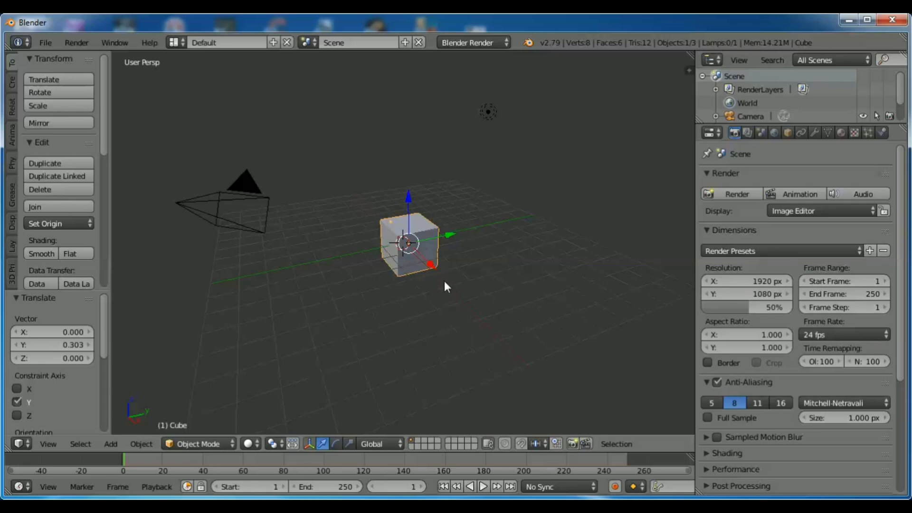
{"action": "mouse_move", "coordinate": [428, 261]}
{"action": "left_mouse_down"}
{"action": "mouse_move", "coordinate": [482, 306]}
{"action": "mouse_move", "coordinate": [421, 235]}
{"action": "mouse_move", "coordinate": [434, 250]}
{"action": "left_mouse_up"}
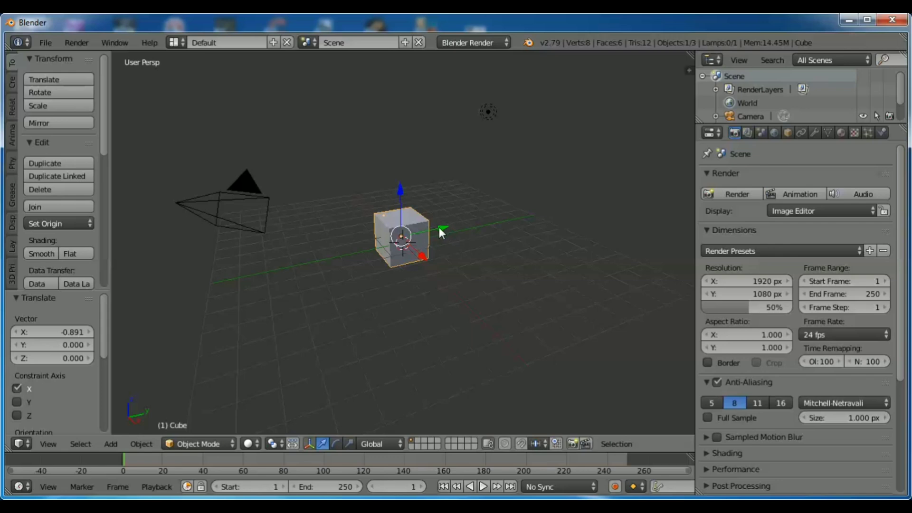
Move the cube about -4.38 along Y, 3.98 along X, 4.13 along Y, -0.72 along Z and -7.5 along X.
{"action": "left_click_drag", "start_coordinate": [413, 238], "coordinate": [366, 267]}
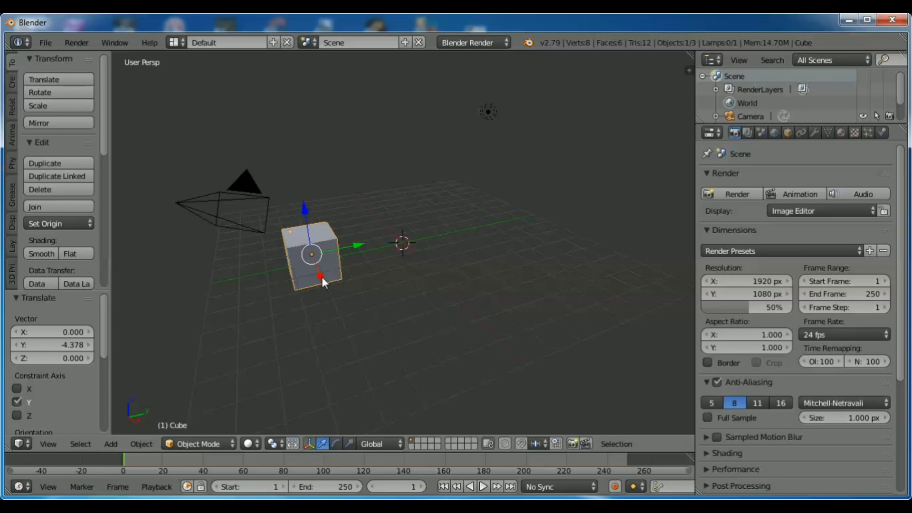
{"action": "left_click_drag", "start_coordinate": [321, 276], "coordinate": [344, 332]}
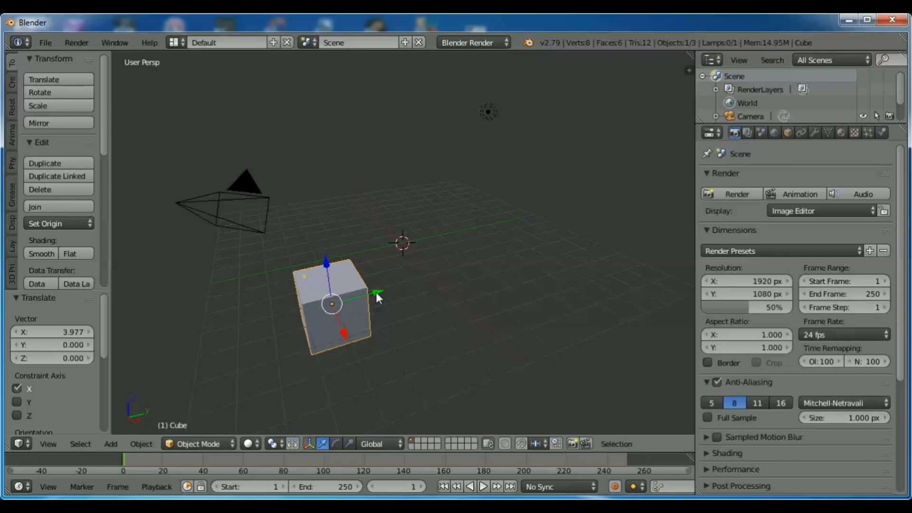
{"action": "left_click_drag", "start_coordinate": [376, 293], "coordinate": [494, 320]}
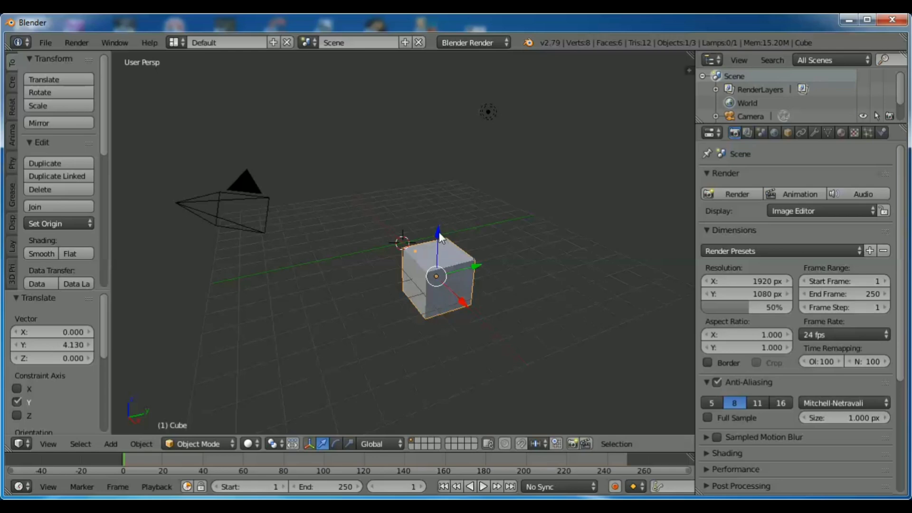
{"action": "left_click_drag", "start_coordinate": [439, 232], "coordinate": [468, 267]}
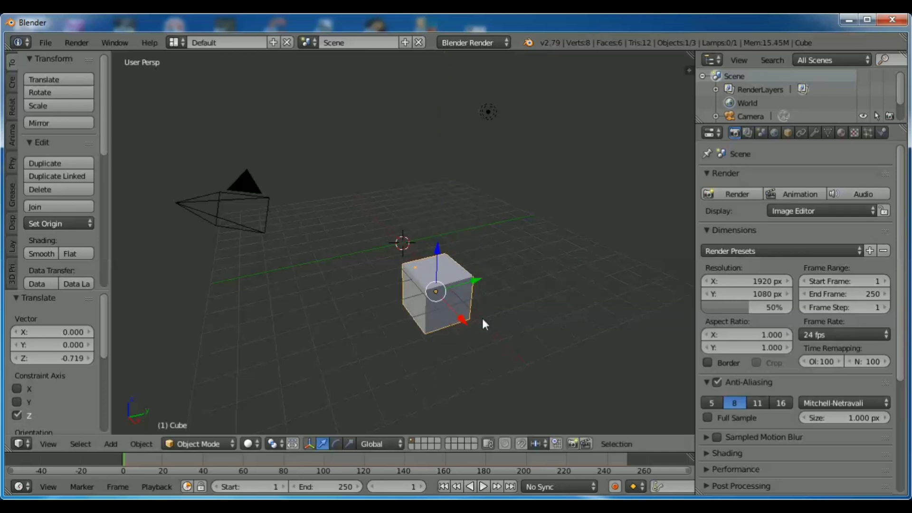
{"action": "left_click_drag", "start_coordinate": [455, 312], "coordinate": [412, 232]}
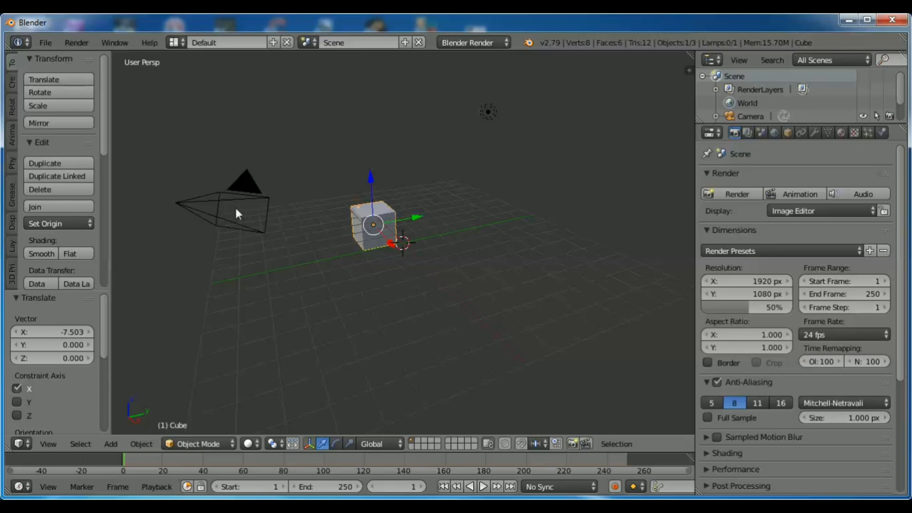
Move the camera about -0.02 along Y, and the lamp about 1.28 along X and 0.08 along Z.
{"action": "right_click", "coordinate": [245, 190]}
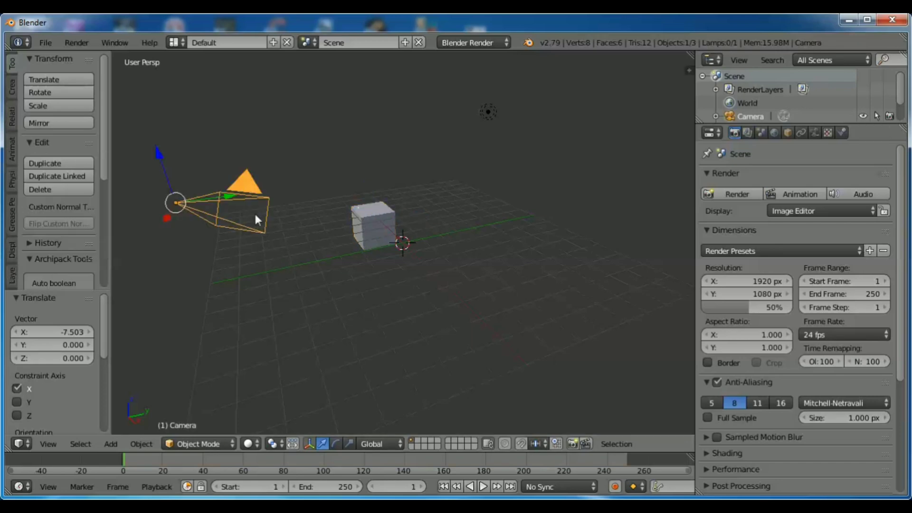
{"action": "mouse_move", "coordinate": [224, 193]}
{"action": "left_mouse_down"}
{"action": "mouse_move", "coordinate": [264, 191]}
{"action": "mouse_move", "coordinate": [231, 210]}
{"action": "left_mouse_up"}
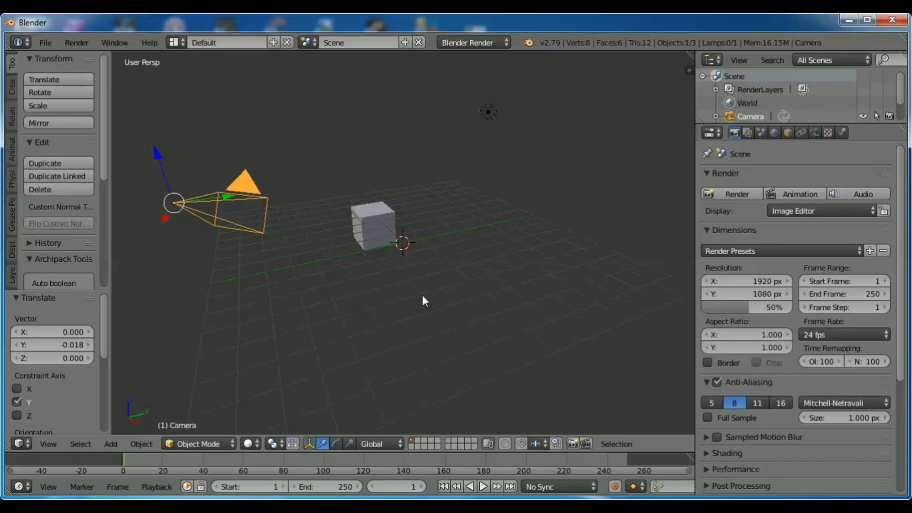
{"action": "right_click", "coordinate": [487, 113]}
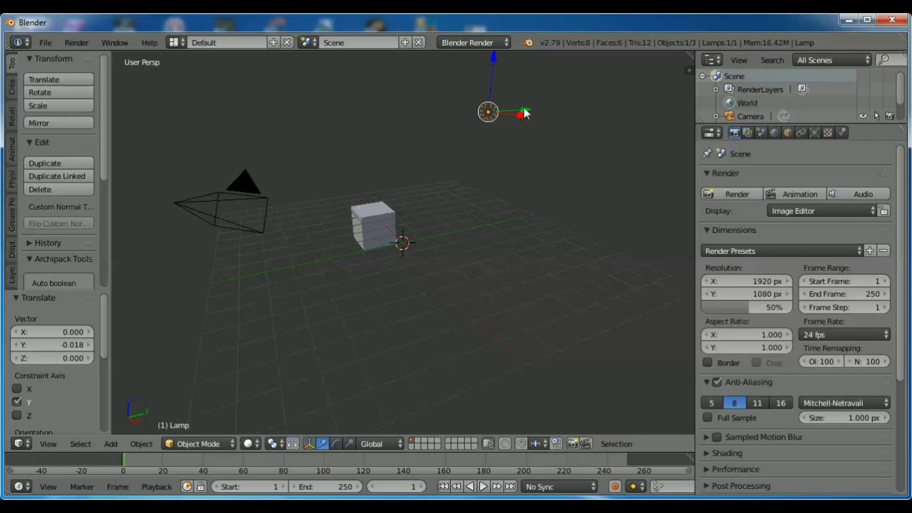
{"action": "mouse_move", "coordinate": [524, 112]}
{"action": "left_mouse_down"}
{"action": "mouse_move", "coordinate": [494, 116]}
{"action": "mouse_move", "coordinate": [521, 127]}
{"action": "mouse_move", "coordinate": [510, 118]}
{"action": "left_mouse_up"}
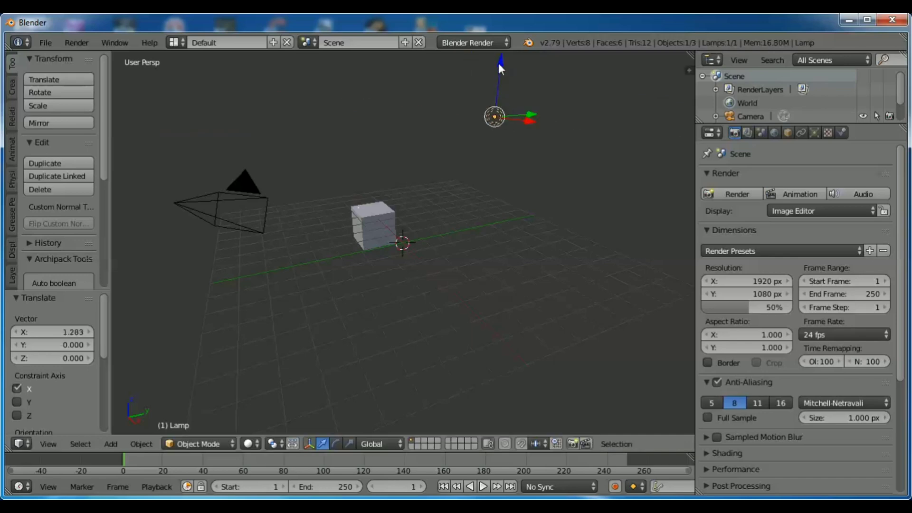
{"action": "mouse_move", "coordinate": [497, 63]}
{"action": "left_mouse_down"}
{"action": "mouse_move", "coordinate": [500, 81]}
{"action": "mouse_move", "coordinate": [503, 64]}
{"action": "left_mouse_up"}
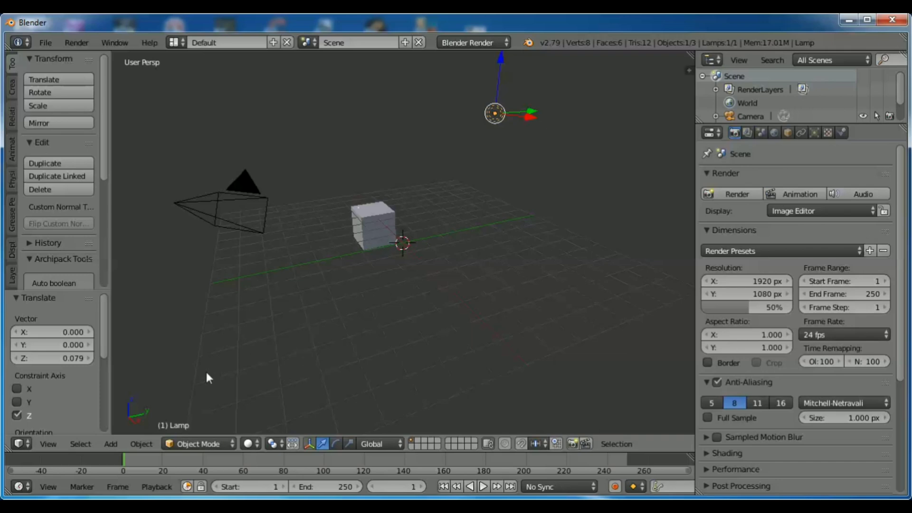
Place the 3D cursor on the empty grid in front of the cube and add a UV sphere there.
{"action": "left_click", "coordinate": [403, 269]}
{"action": "left_click", "coordinate": [355, 332]}
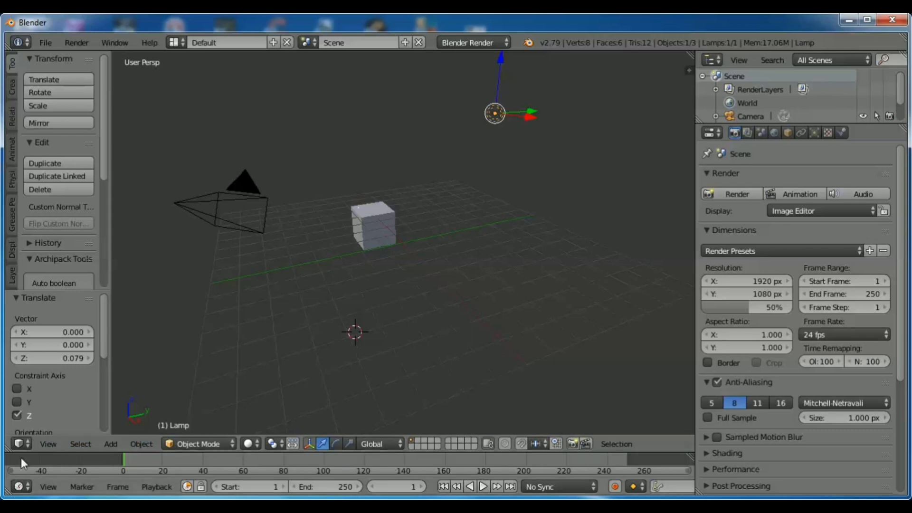
{"action": "left_click", "coordinate": [110, 443]}
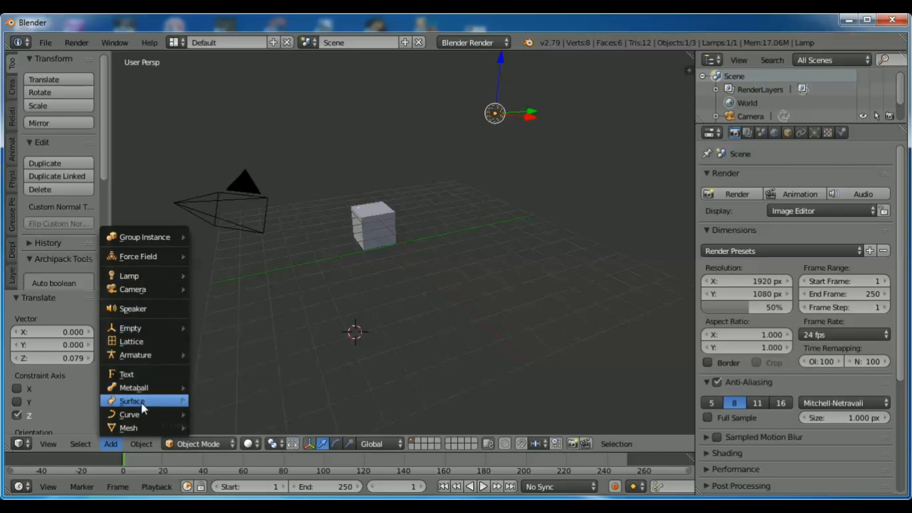
{"action": "mouse_move", "coordinate": [134, 426]}
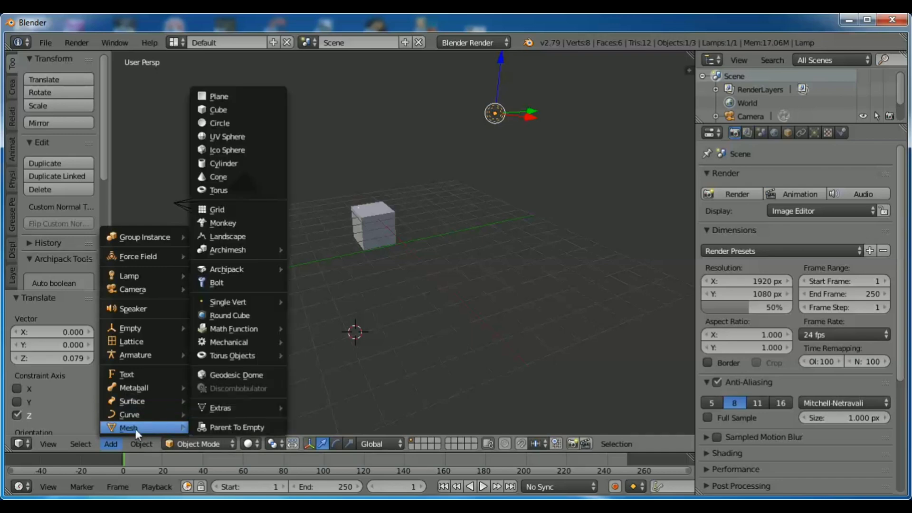
{"action": "left_click", "coordinate": [232, 137]}
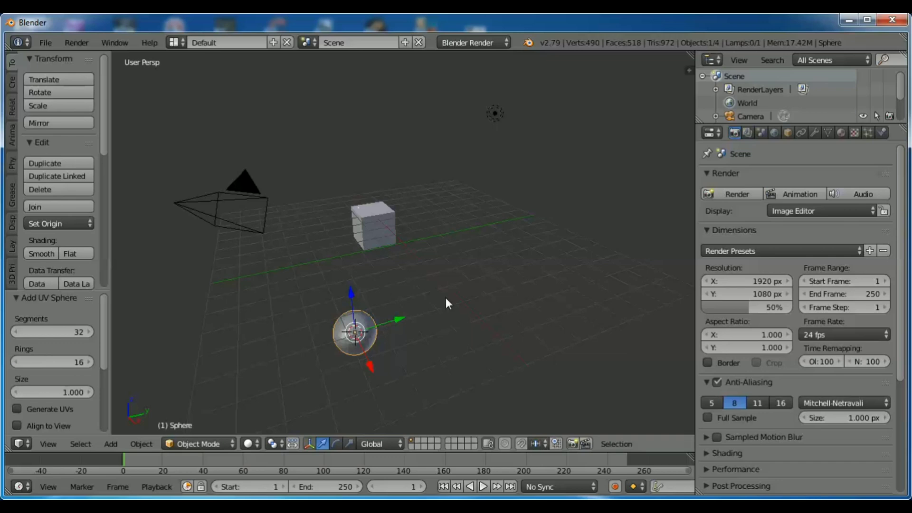
Place the 3D cursor beyond the sphere on the positive Y side and add a torus there.
{"action": "left_click", "coordinate": [489, 274]}
{"action": "left_click", "coordinate": [113, 443]}
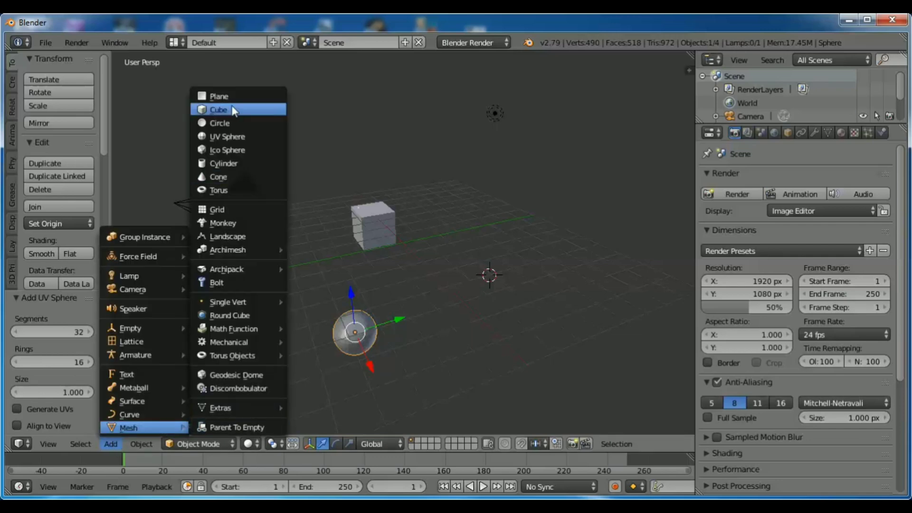
{"action": "left_click", "coordinate": [224, 189]}
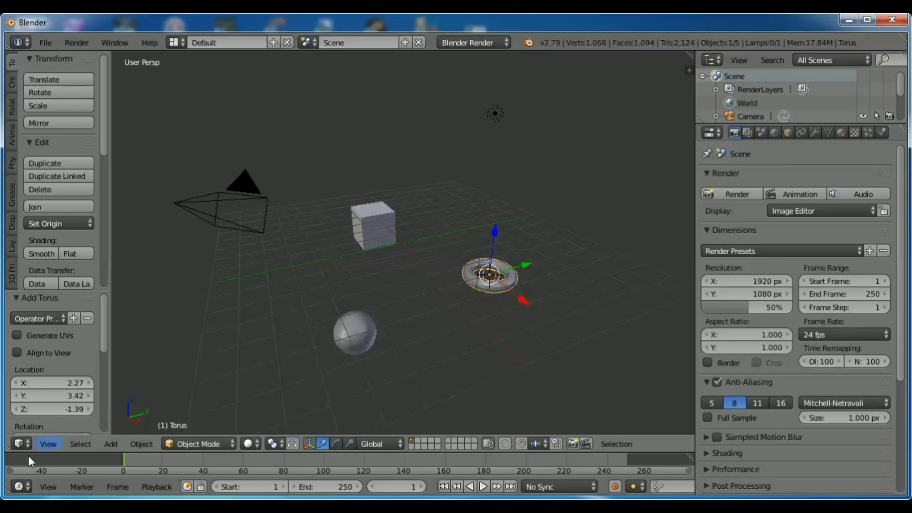
View the scene from the top and from the bottom.
{"action": "left_click", "coordinate": [50, 443]}
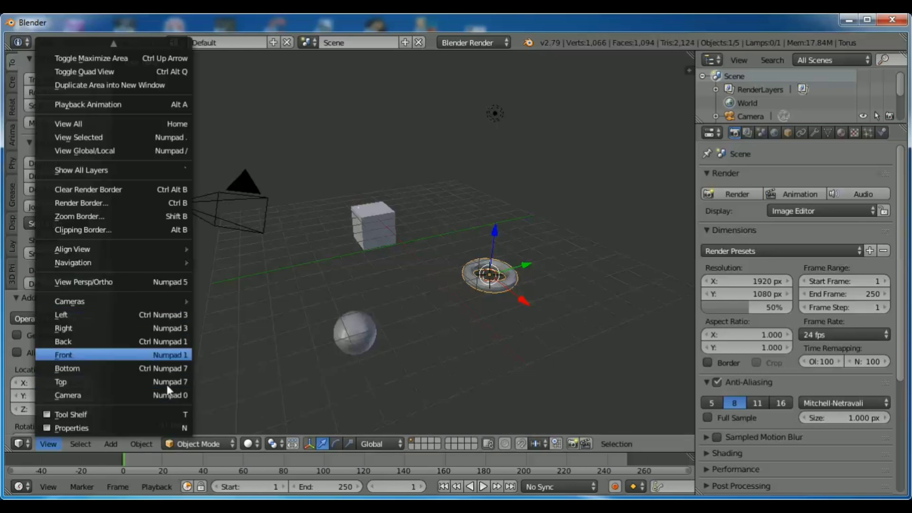
{"action": "left_click", "coordinate": [71, 381]}
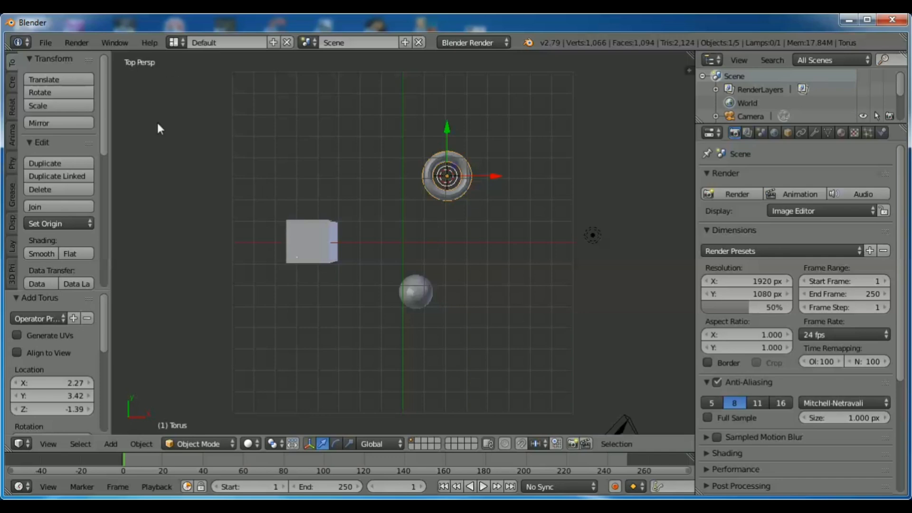
{"action": "left_click", "coordinate": [47, 442]}
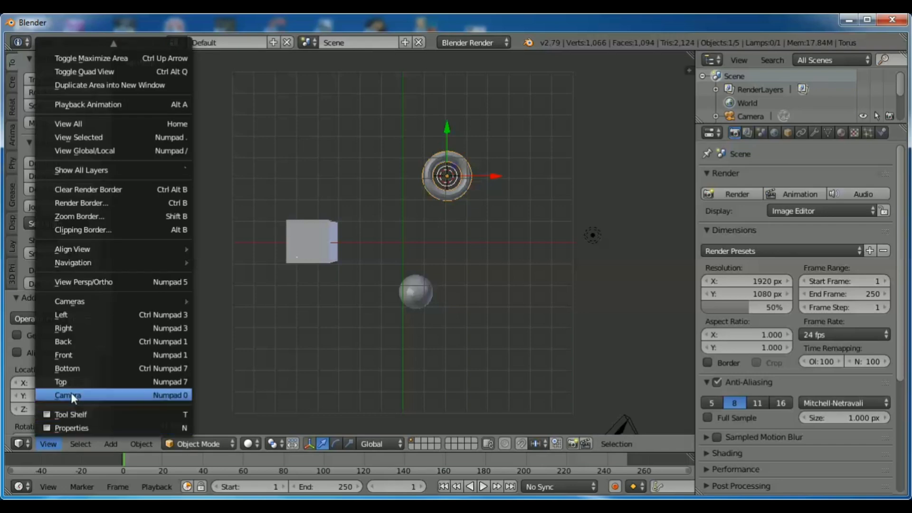
{"action": "left_click", "coordinate": [76, 369]}
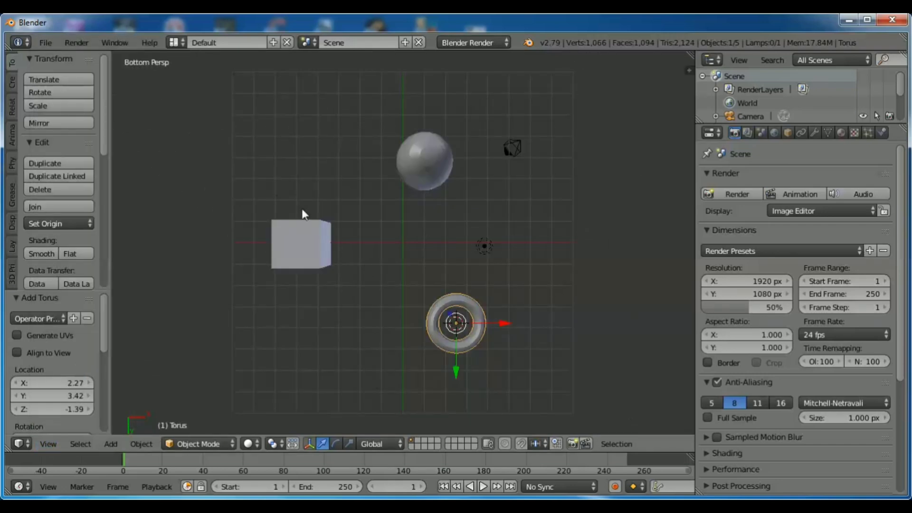
From the front view, raise the sphere about 4.78 and the cube about 2.19 along Z.
{"action": "left_click", "coordinate": [45, 444]}
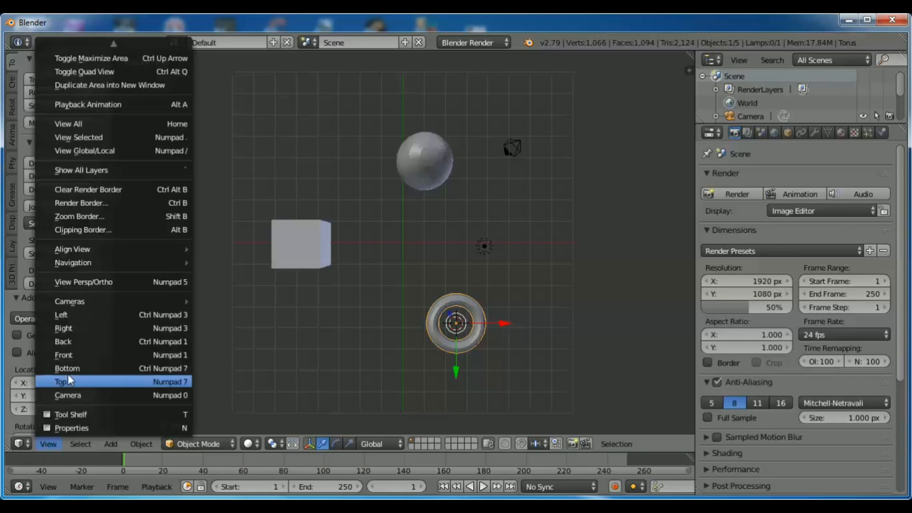
{"action": "left_click", "coordinate": [70, 355]}
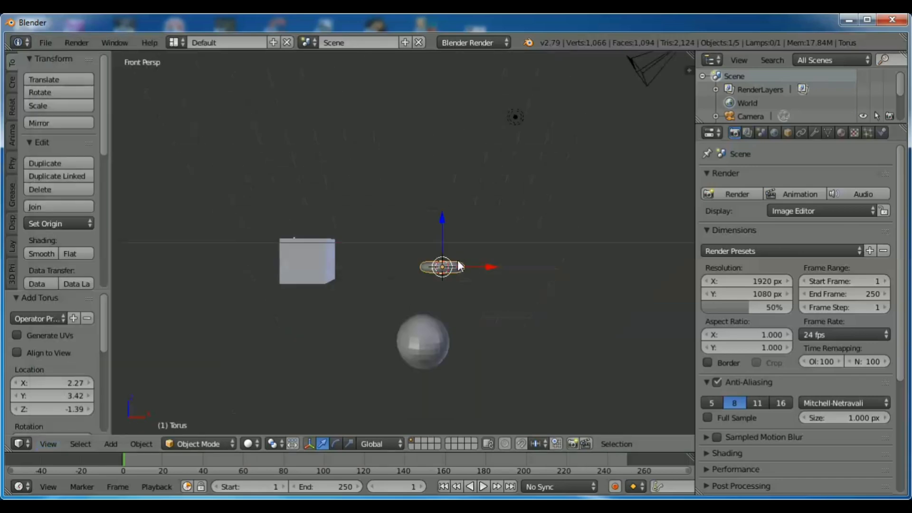
{"action": "right_click", "coordinate": [426, 340]}
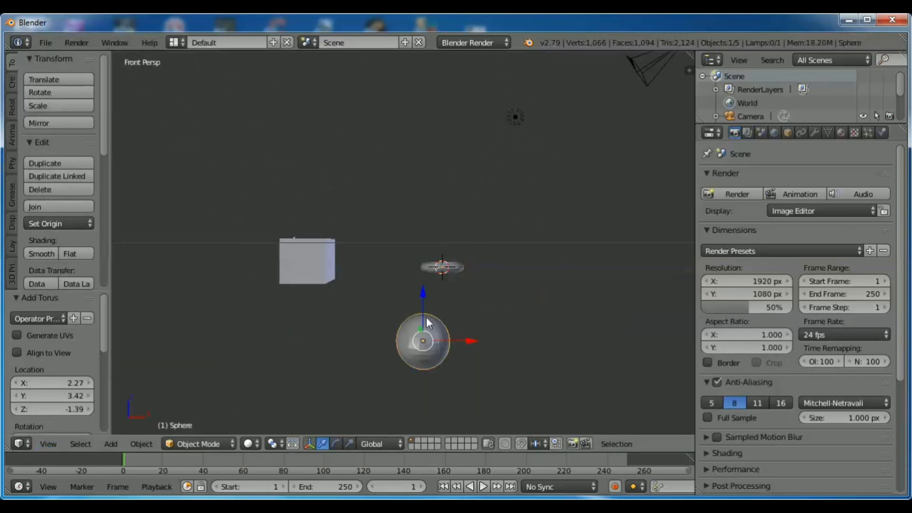
{"action": "left_click_drag", "start_coordinate": [421, 292], "coordinate": [427, 168]}
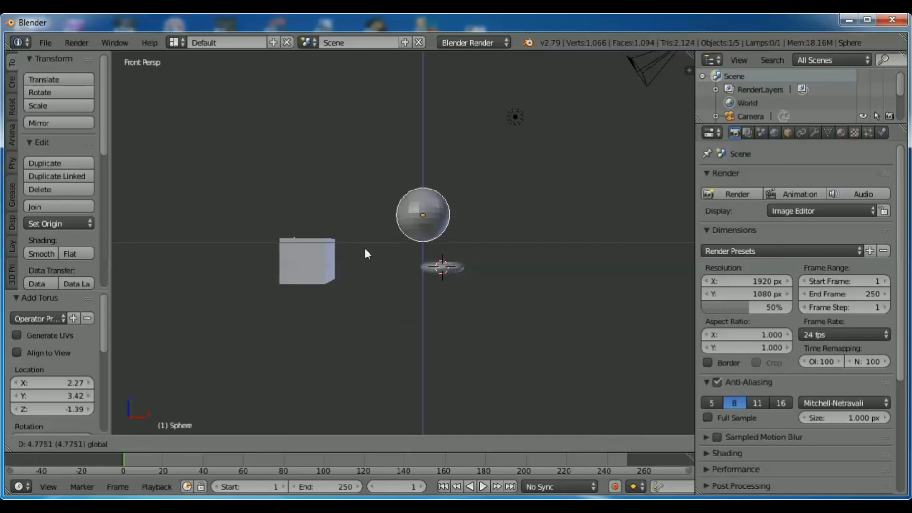
{"action": "right_click", "coordinate": [307, 275]}
{"action": "left_click_drag", "start_coordinate": [309, 212], "coordinate": [320, 164]}
Move the torus about 1.89 along X and about 2.69 along Z.
{"action": "right_click", "coordinate": [451, 269]}
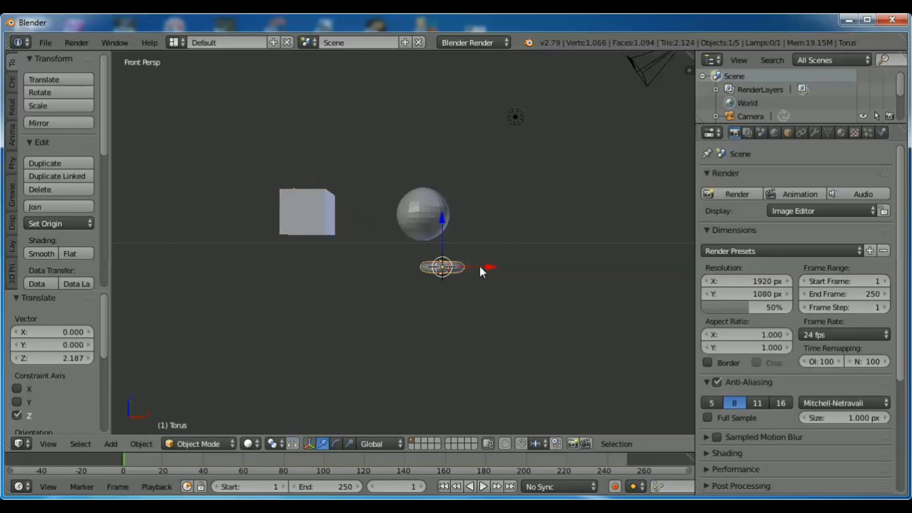
{"action": "left_click_drag", "start_coordinate": [479, 267], "coordinate": [517, 263]}
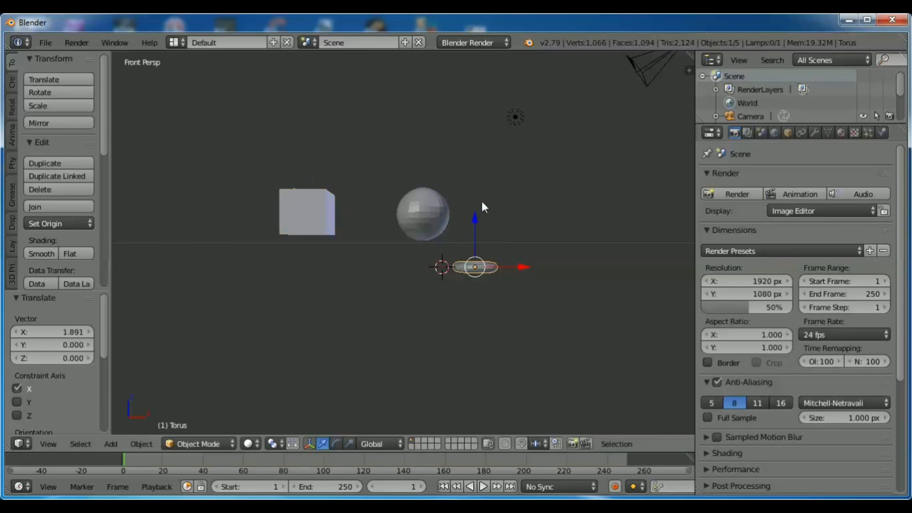
{"action": "left_click_drag", "start_coordinate": [483, 203], "coordinate": [488, 179]}
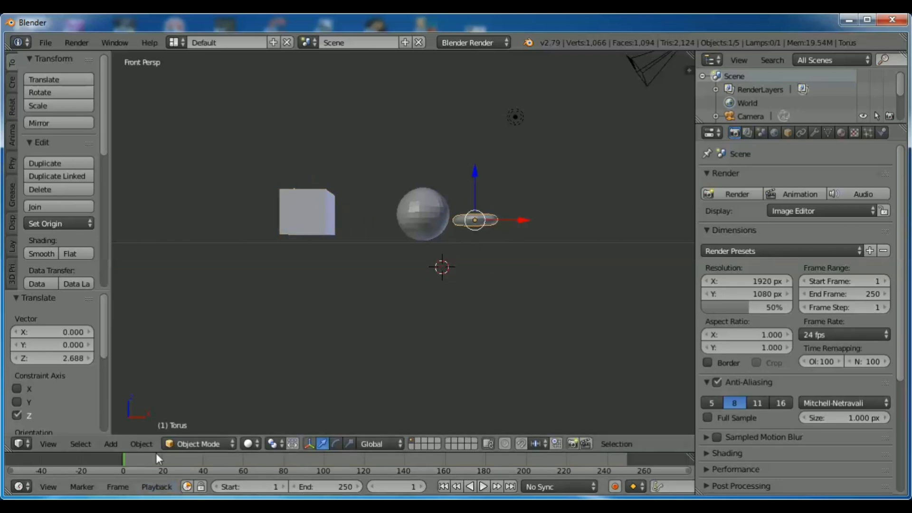
View the scene from the right, from the left and from the front.
{"action": "left_click", "coordinate": [48, 443]}
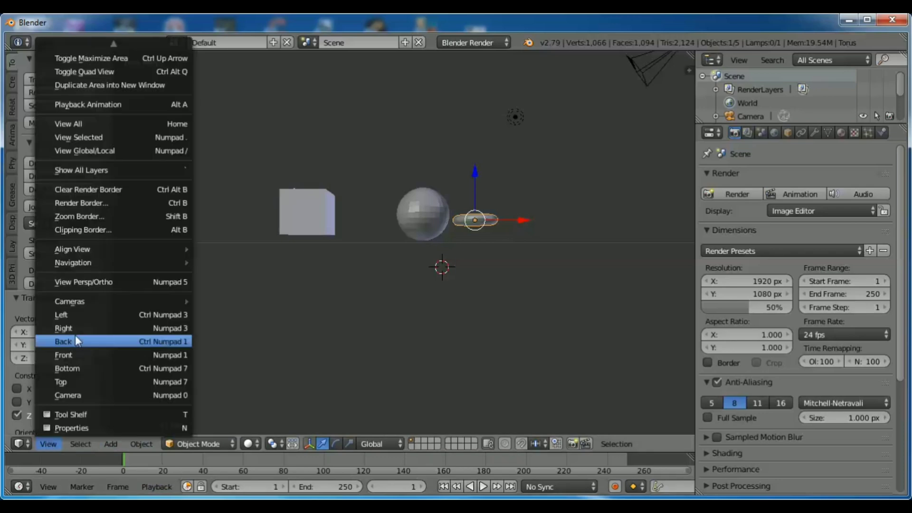
{"action": "key", "text": "KP_3"}
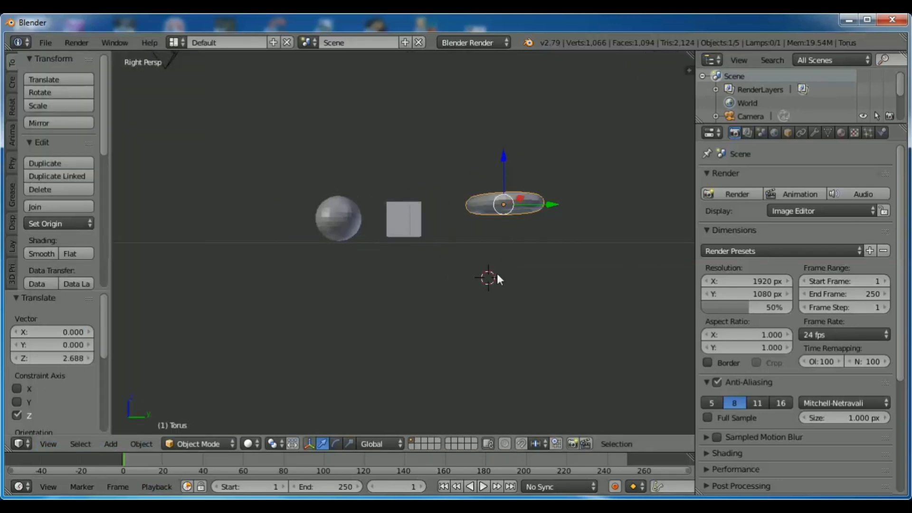
{"action": "left_click", "coordinate": [46, 443]}
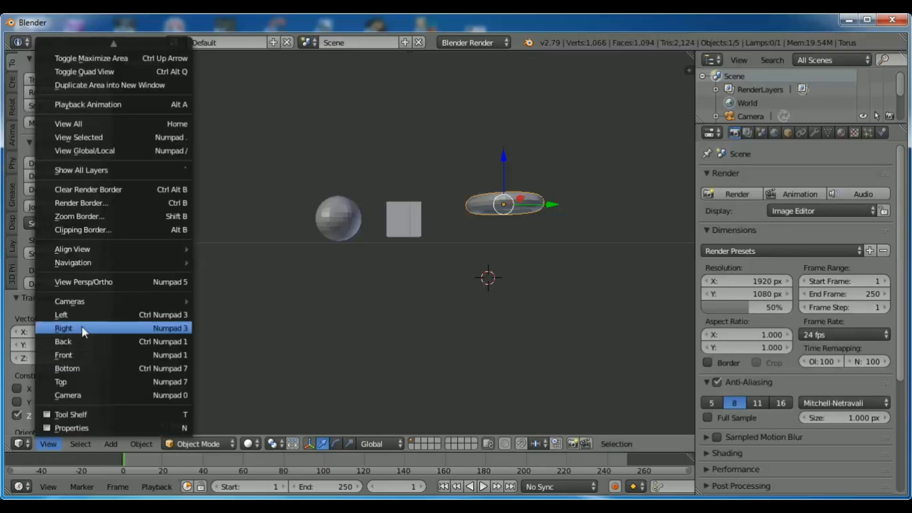
{"action": "left_click", "coordinate": [75, 315]}
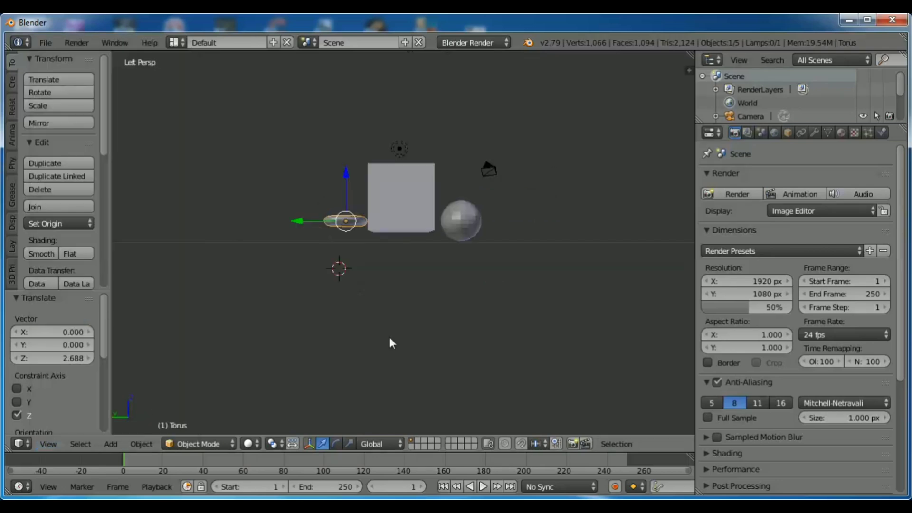
{"action": "left_click", "coordinate": [48, 443]}
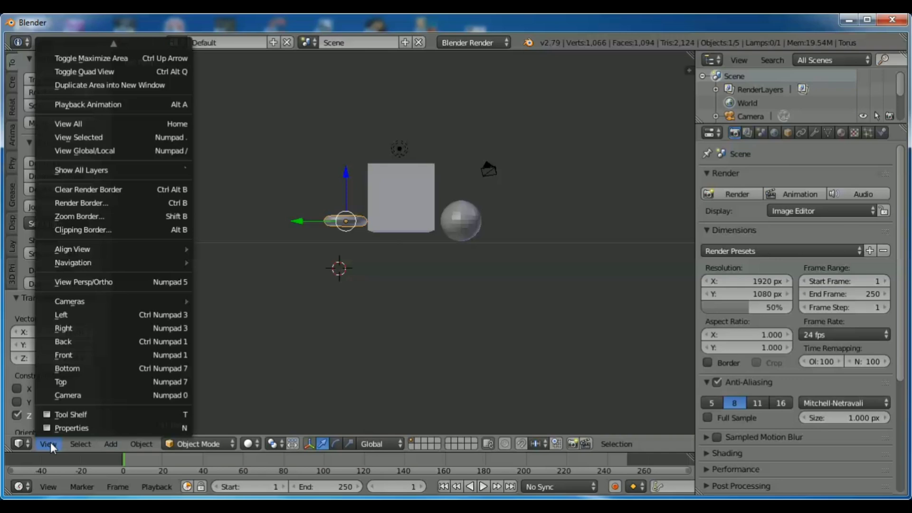
{"action": "left_click", "coordinate": [74, 354]}
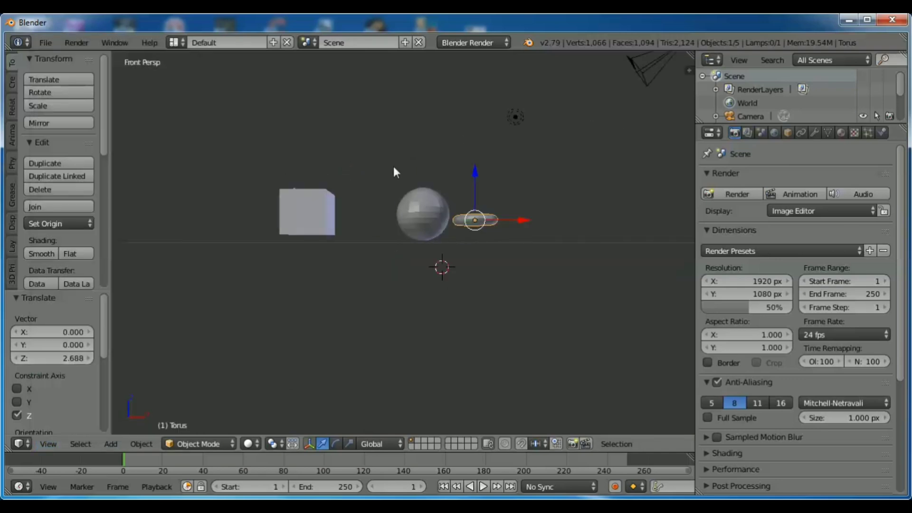
Select the cube, the sphere and the torus in turn, and move the torus about -7.47 along Z.
{"action": "middle_click_drag", "start_coordinate": [410, 126], "coordinate": [414, 228]}
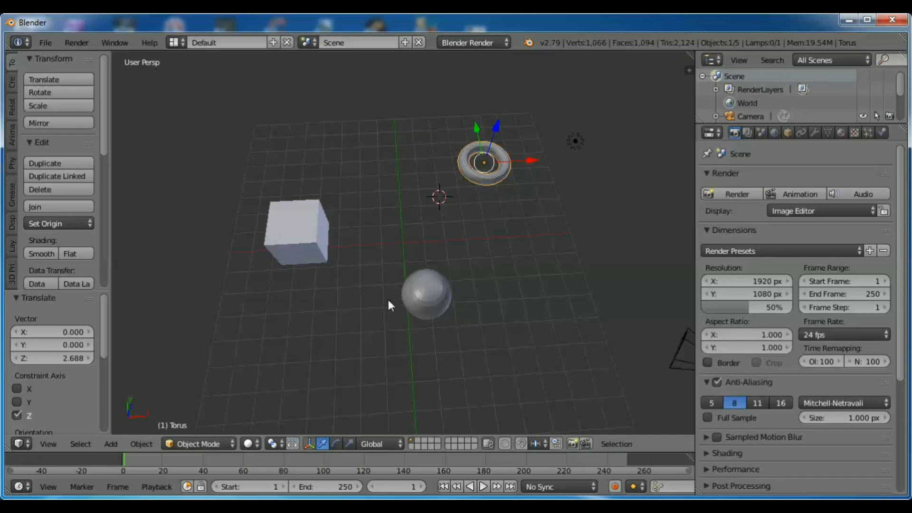
{"action": "right_click", "coordinate": [291, 230]}
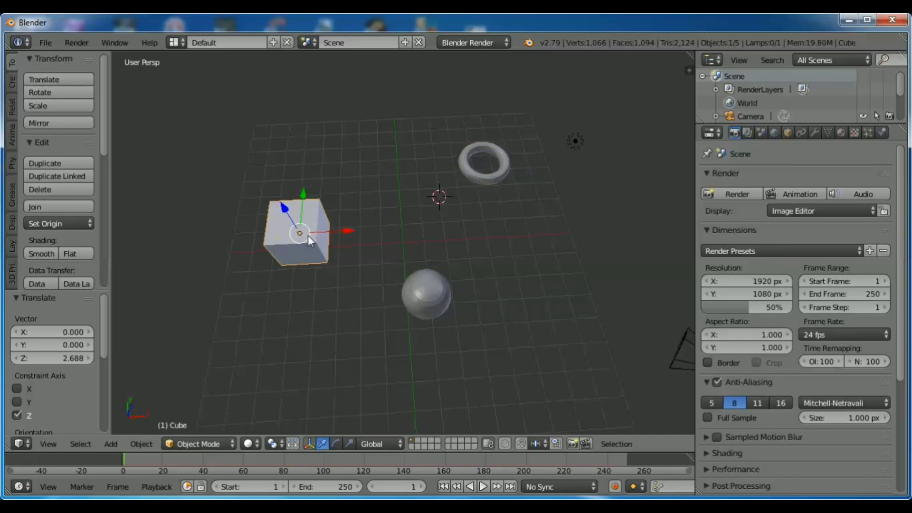
{"action": "right_click", "coordinate": [429, 293]}
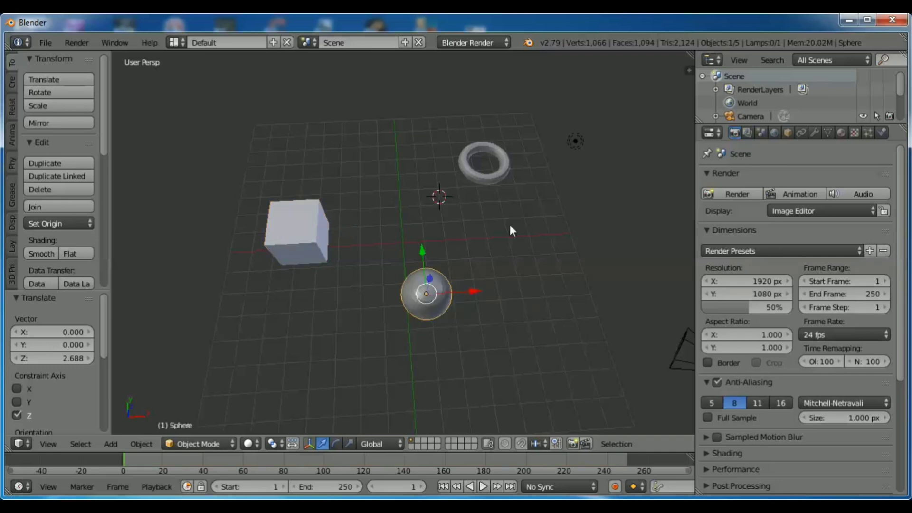
{"action": "right_click", "coordinate": [486, 170]}
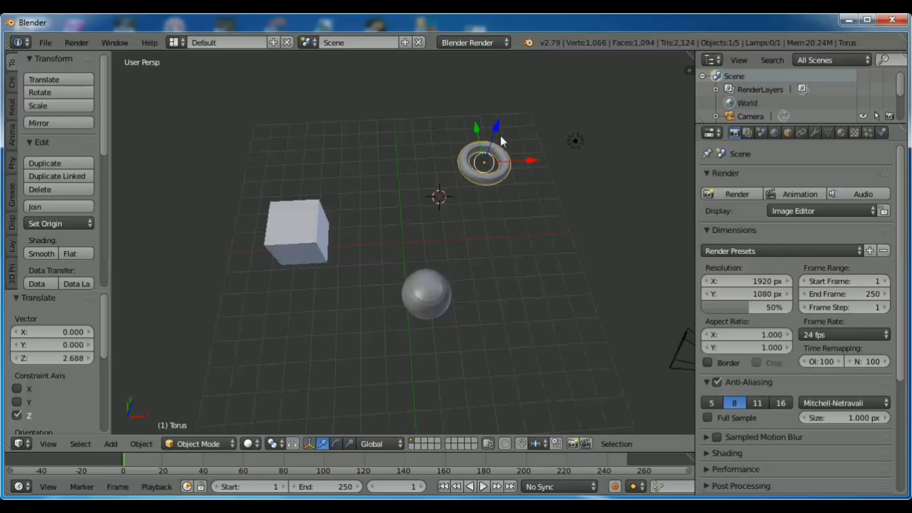
{"action": "left_click_drag", "start_coordinate": [497, 123], "coordinate": [472, 214]}
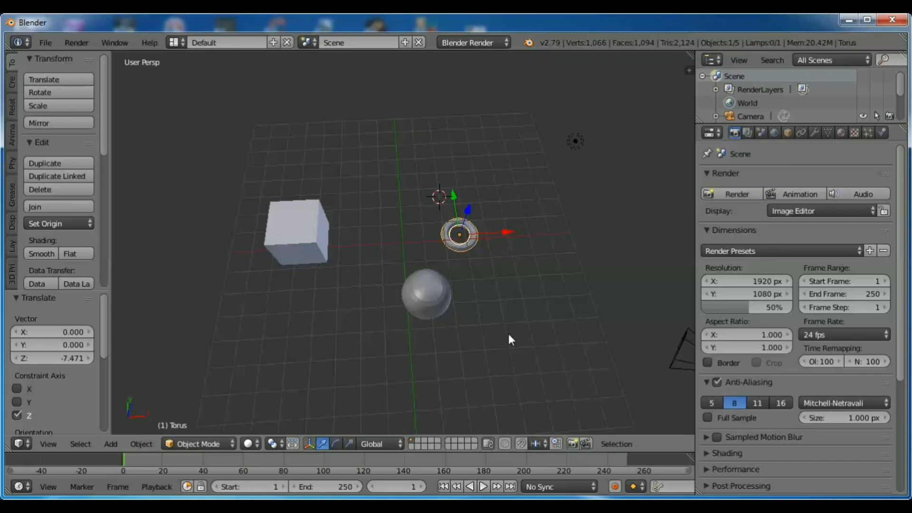
Rotate the torus 90° around the global X axis.
{"action": "key", "text": "r"}
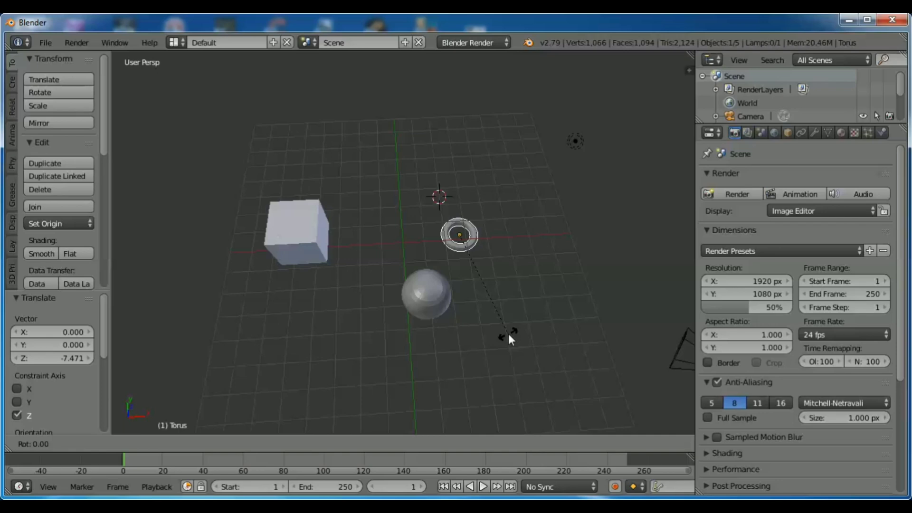
{"action": "key", "text": "x"}
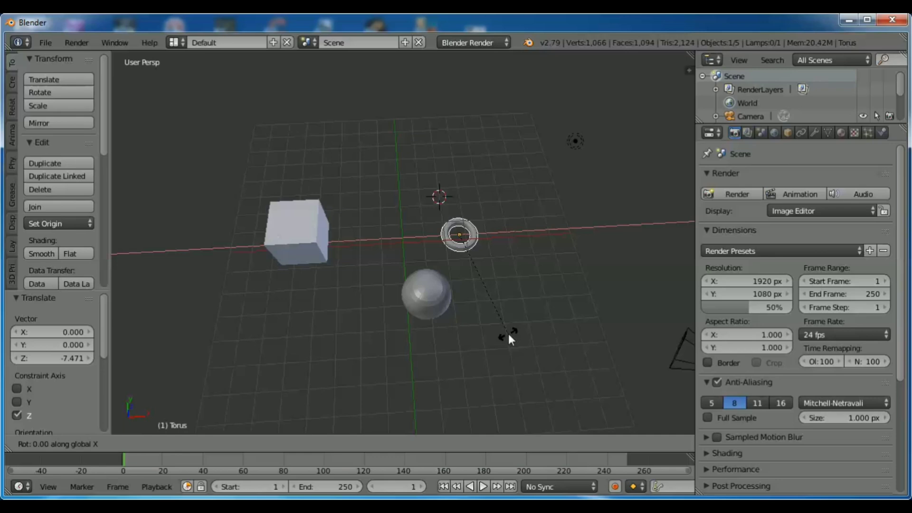
{"action": "type", "text": "90"}
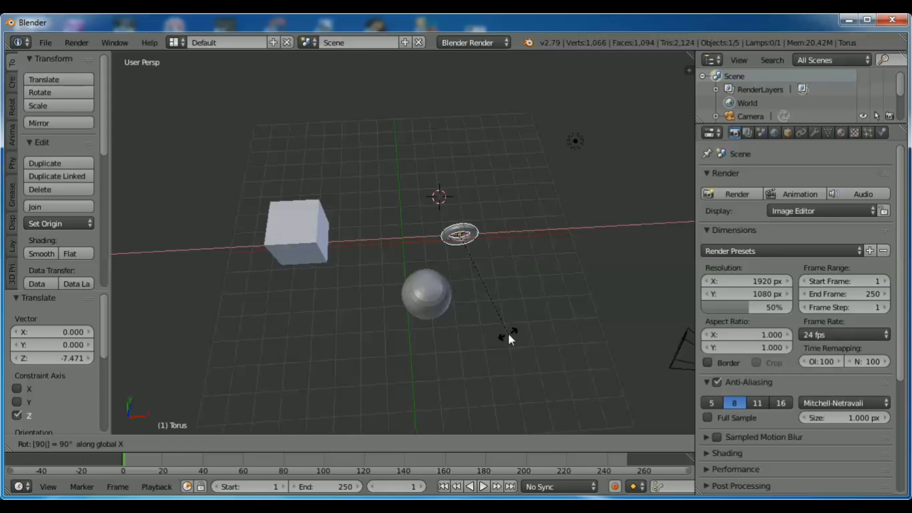
{"action": "key", "text": "Return"}
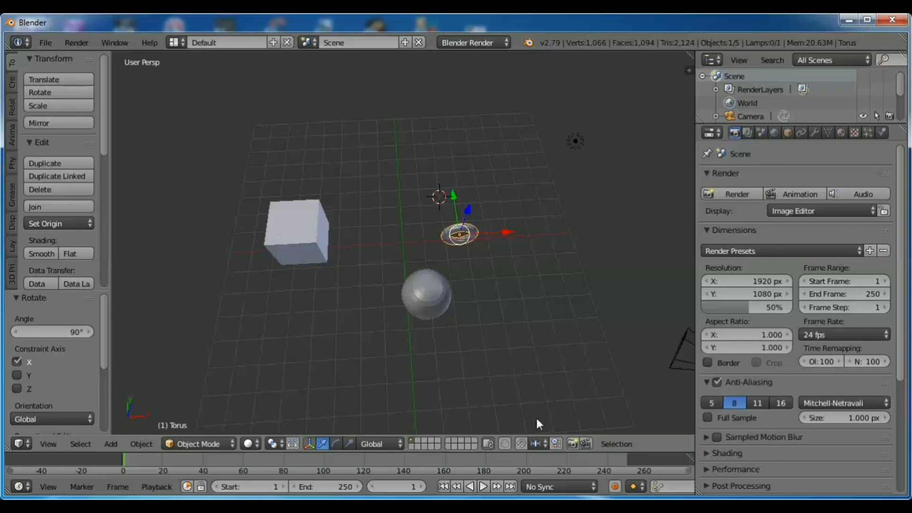
Rotate the torus 90° around the global Y axis.
{"action": "key", "text": "r"}
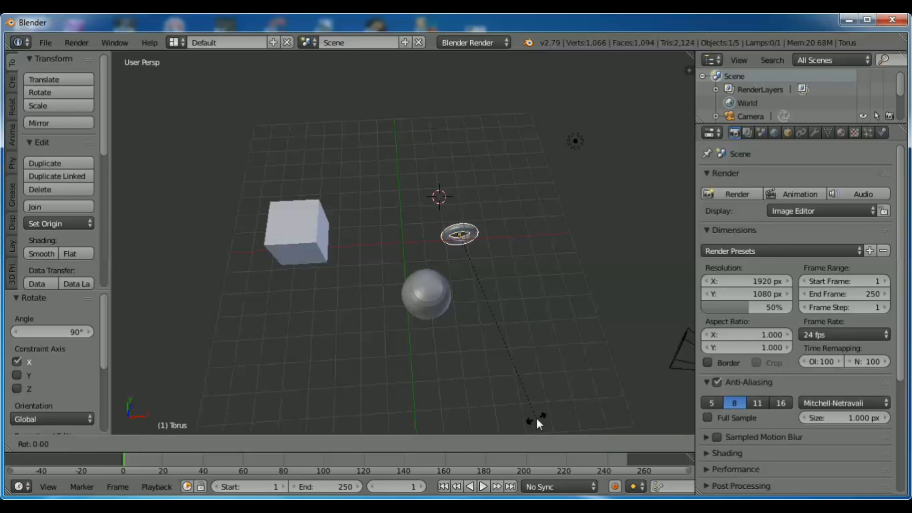
{"action": "key", "text": "y"}
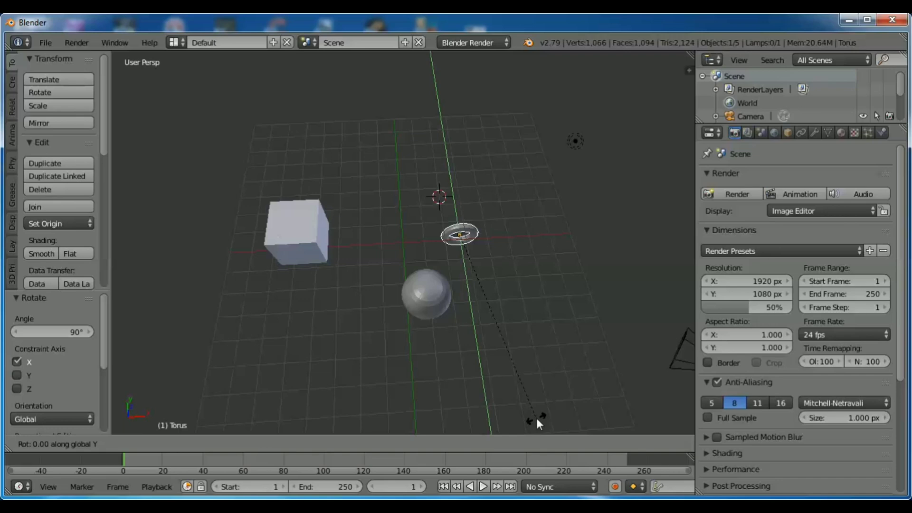
{"action": "type", "text": "90"}
{"action": "key", "text": "Return"}
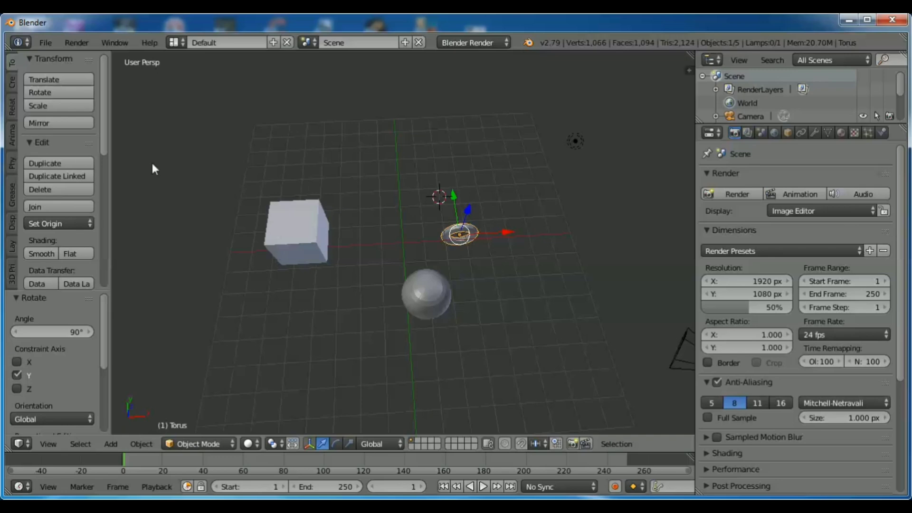
Start a new file by reloading the start-up file.
{"action": "left_click", "coordinate": [44, 42]}
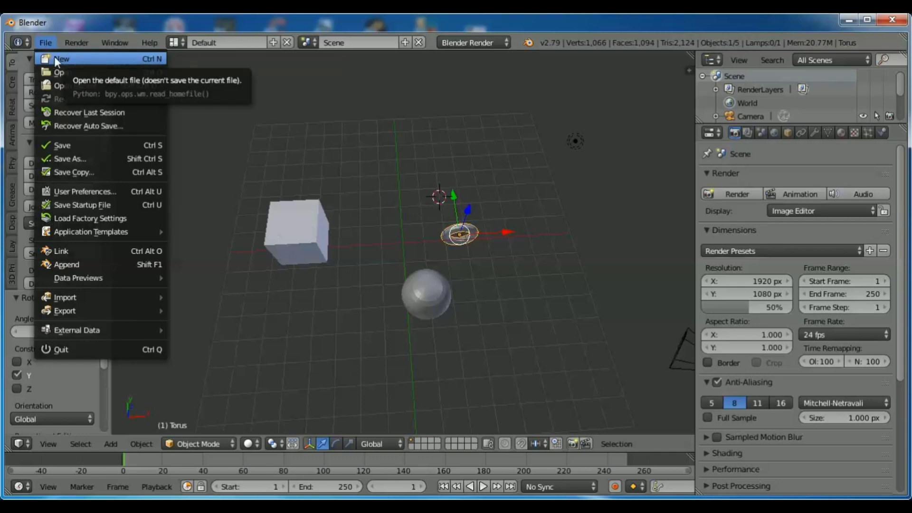
{"action": "left_click", "coordinate": [72, 57]}
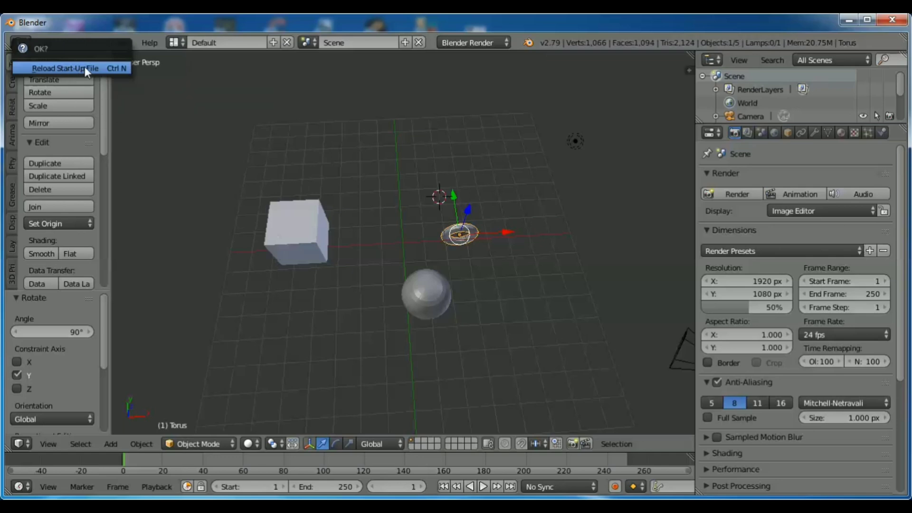
{"action": "left_click", "coordinate": [84, 68]}
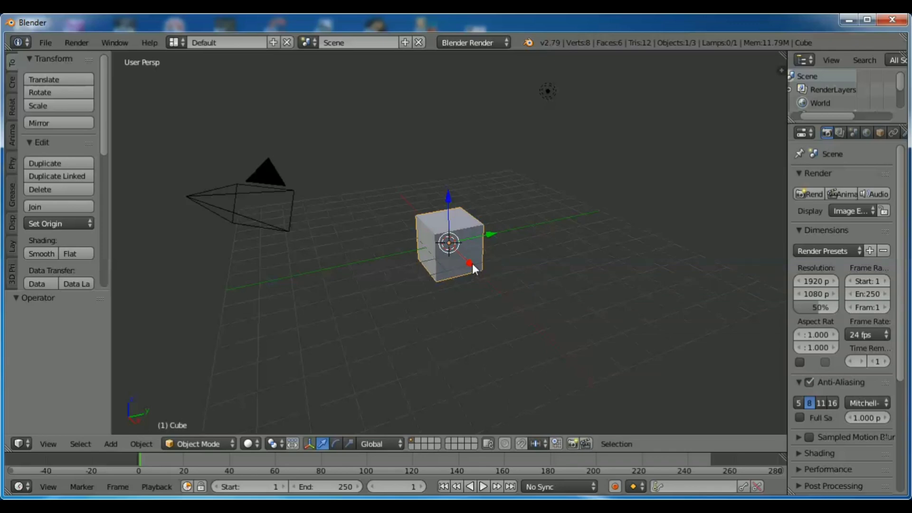
Move the default cube about 5.62 along X and snap the 3D cursor to the center.
{"action": "left_click_drag", "start_coordinate": [472, 263], "coordinate": [556, 346]}
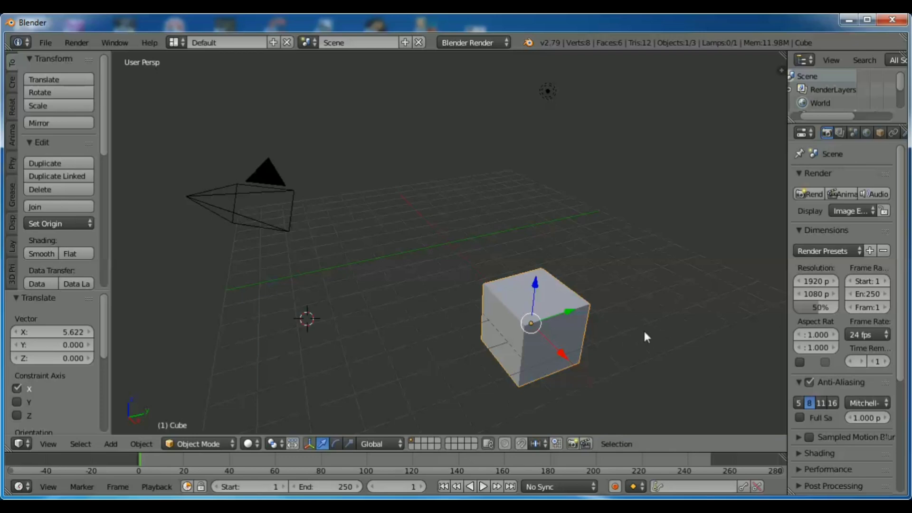
{"action": "key", "text": "shift+s"}
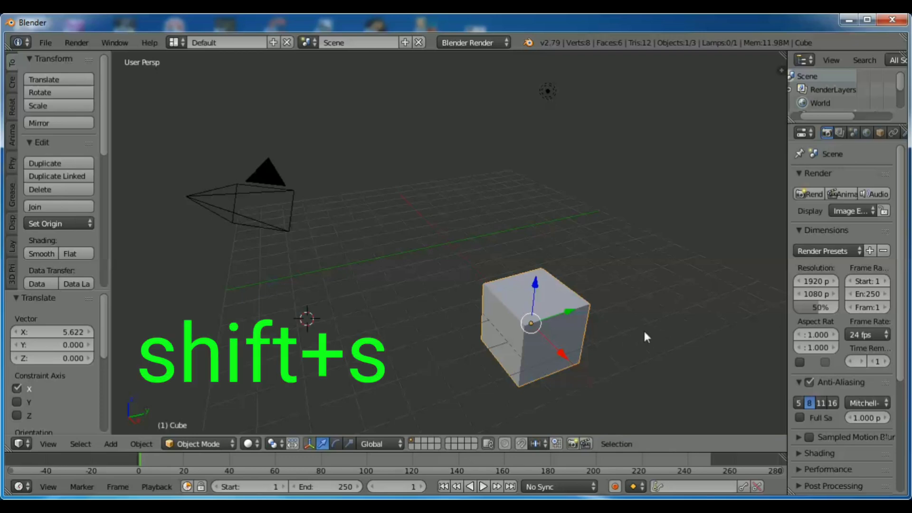
{"action": "key", "text": "shift+s"}
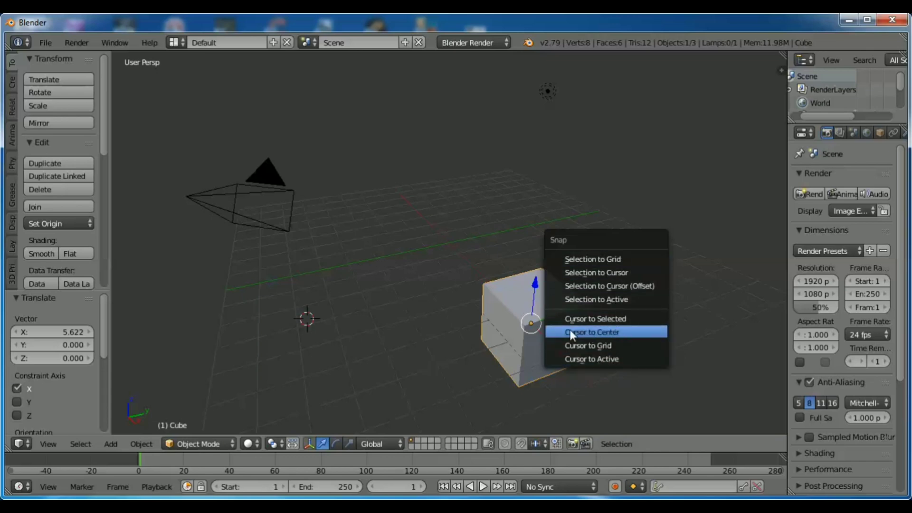
{"action": "left_click", "coordinate": [607, 331]}
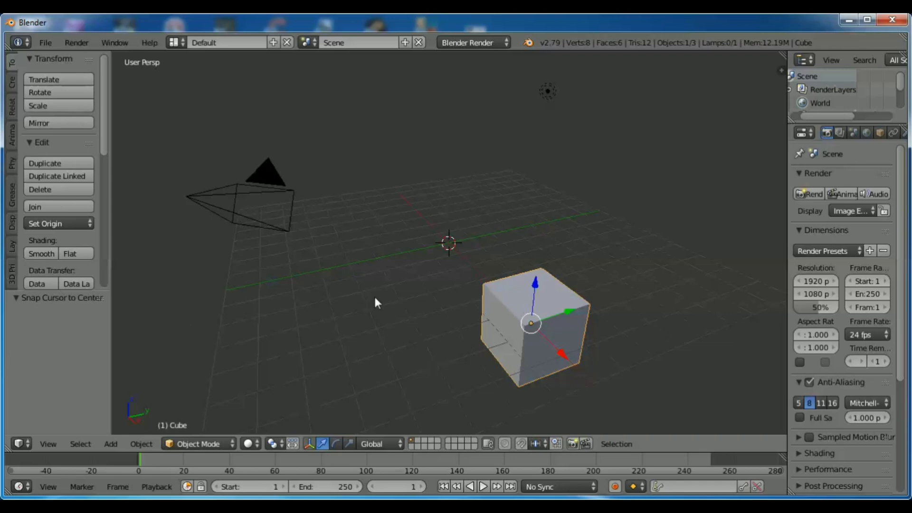
Hide and restore the viewport's tool shelf, and show the sidebar with the cube's transform values.
{"action": "key", "text": "t"}
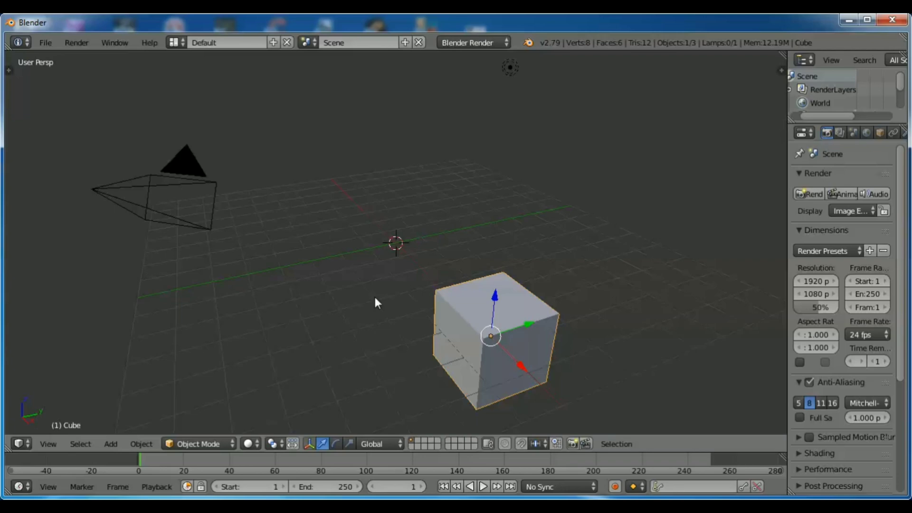
{"action": "key", "text": "t"}
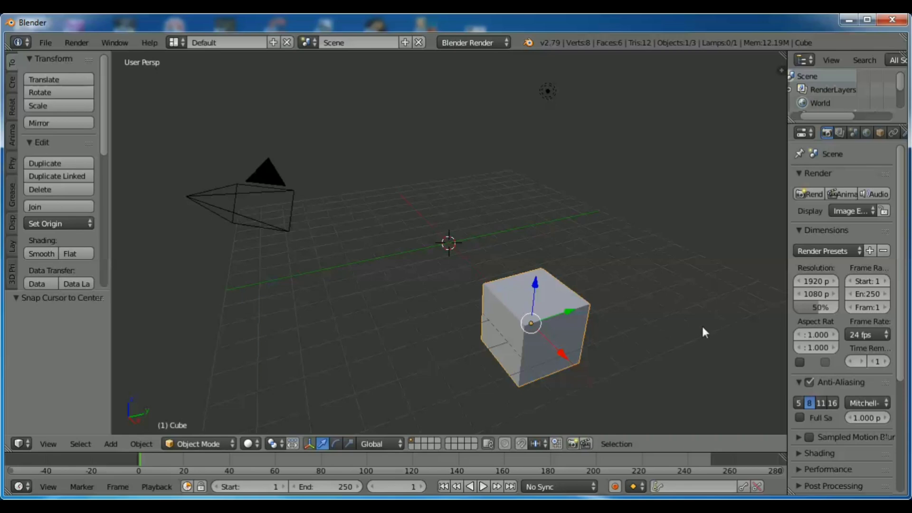
{"action": "key", "text": "n"}
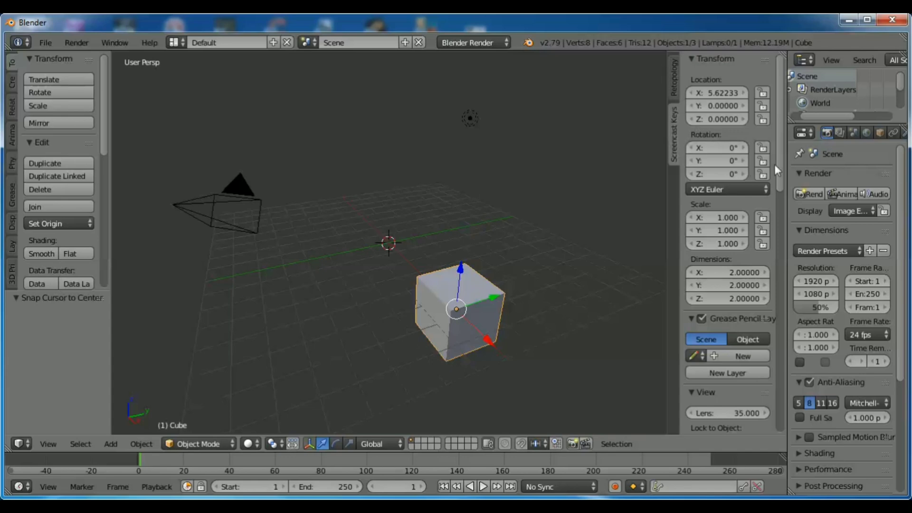
Examine the Screencast Keys settings in the sidebar, including the text color, and test the display by placing the 3D cursor in empty space.
{"action": "left_click_drag", "start_coordinate": [778, 160], "coordinate": [773, 438]}
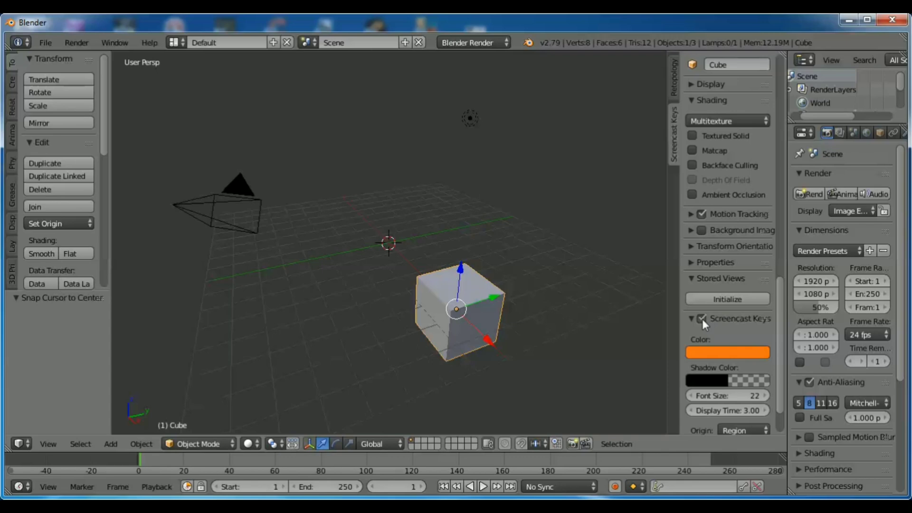
{"action": "left_click", "coordinate": [519, 274]}
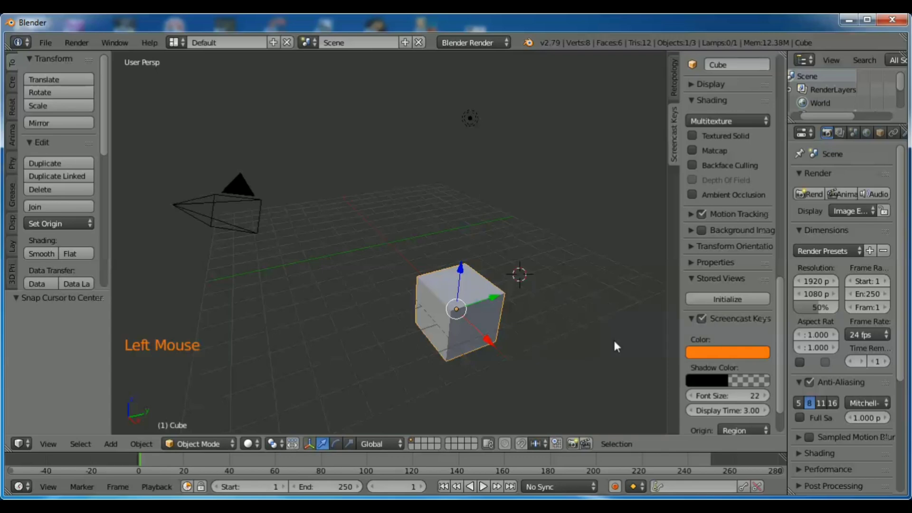
{"action": "left_click", "coordinate": [720, 353]}
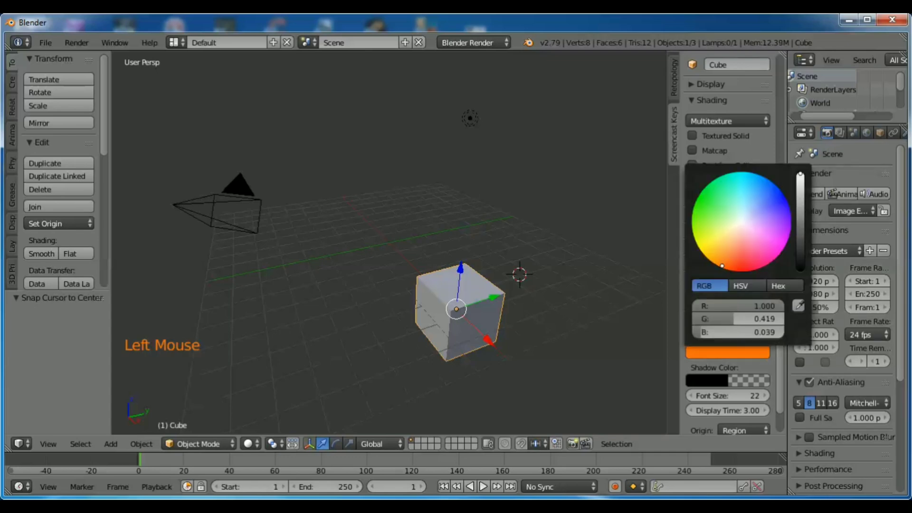
{"action": "left_click", "coordinate": [234, 352]}
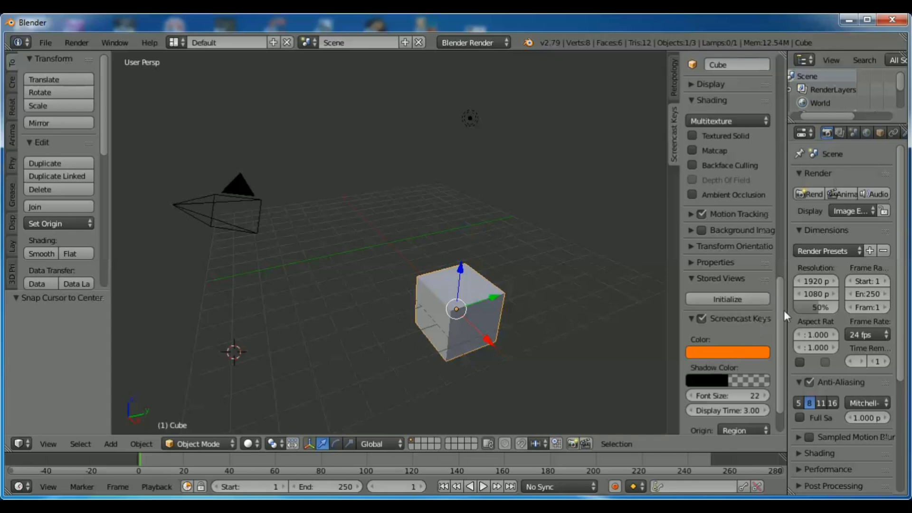
Try the Window and Area origins for the Screencast Keys display and set the origin back to Region.
{"action": "left_click_drag", "start_coordinate": [783, 314], "coordinate": [788, 345]}
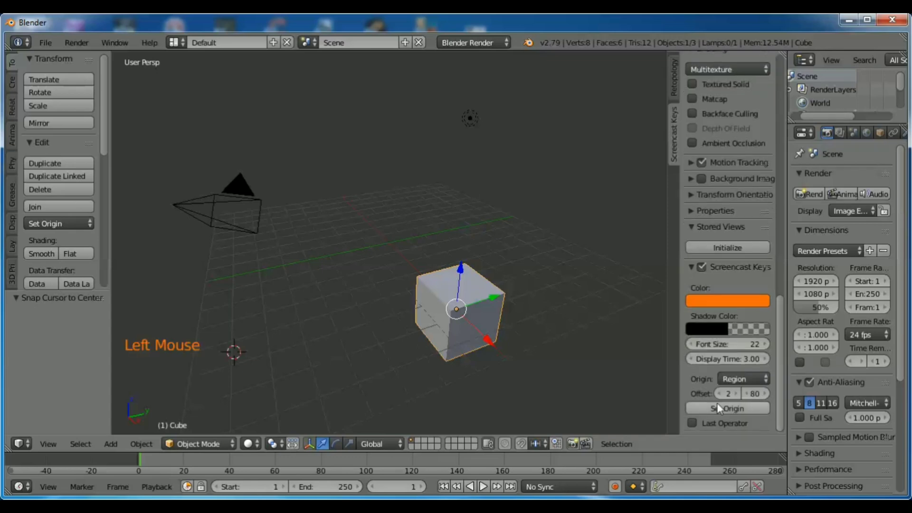
{"action": "left_click", "coordinate": [759, 377]}
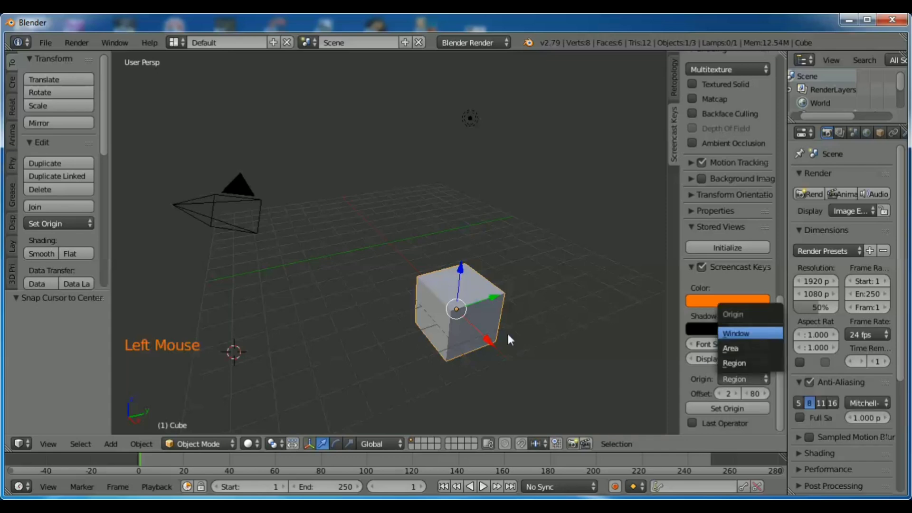
{"action": "left_click", "coordinate": [743, 378]}
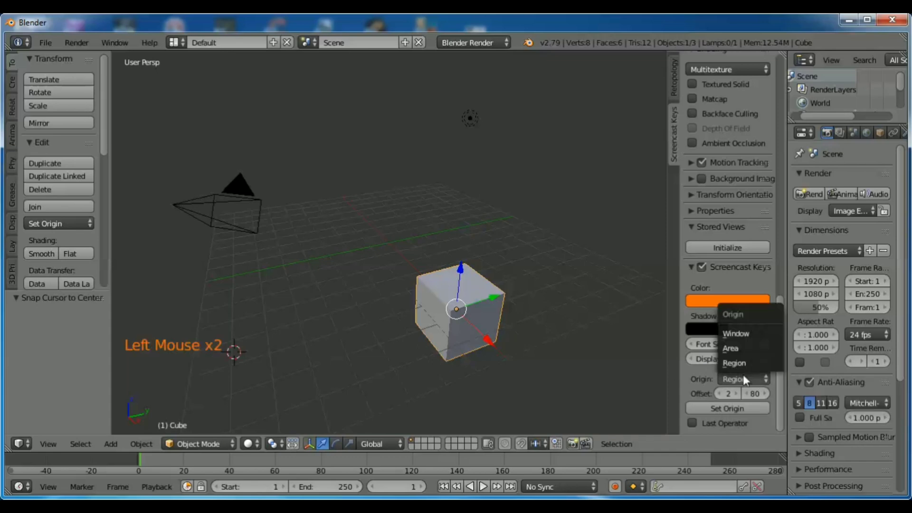
{"action": "left_click", "coordinate": [742, 334]}
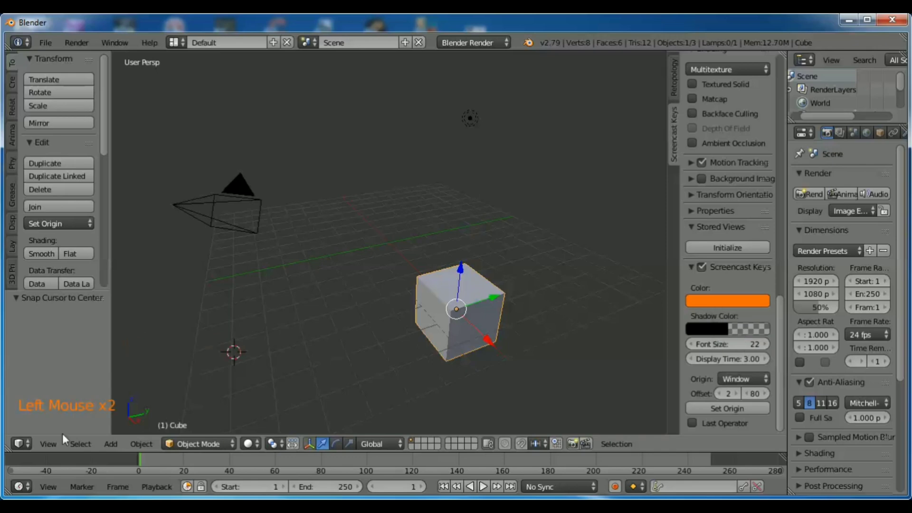
{"action": "left_click", "coordinate": [751, 377]}
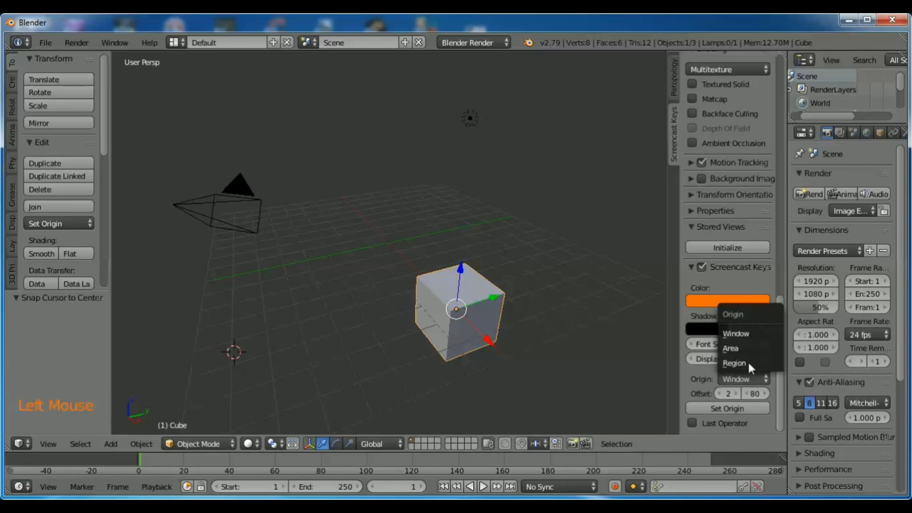
{"action": "left_click", "coordinate": [742, 347]}
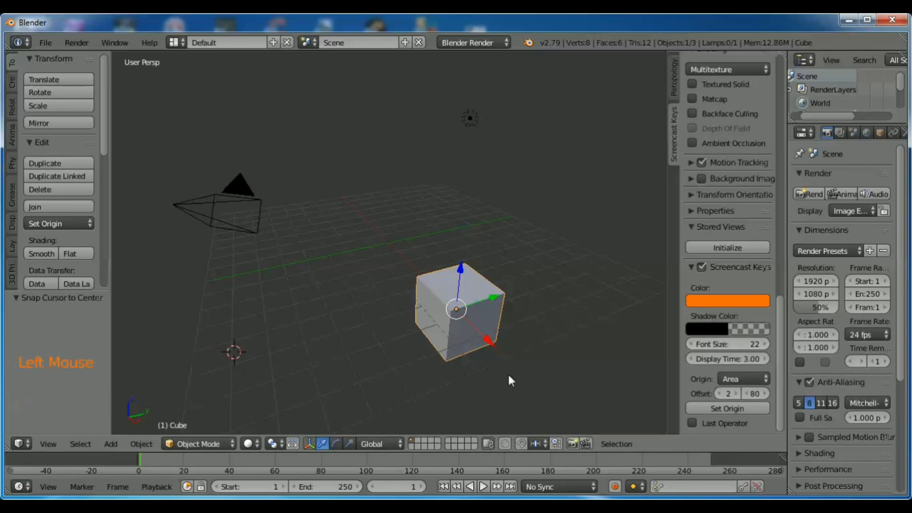
{"action": "left_click", "coordinate": [727, 378]}
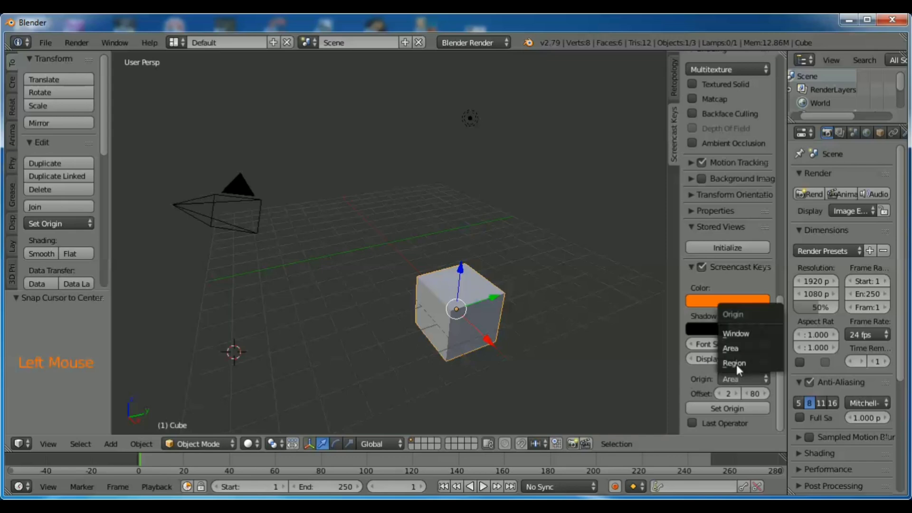
{"action": "left_click", "coordinate": [737, 363]}
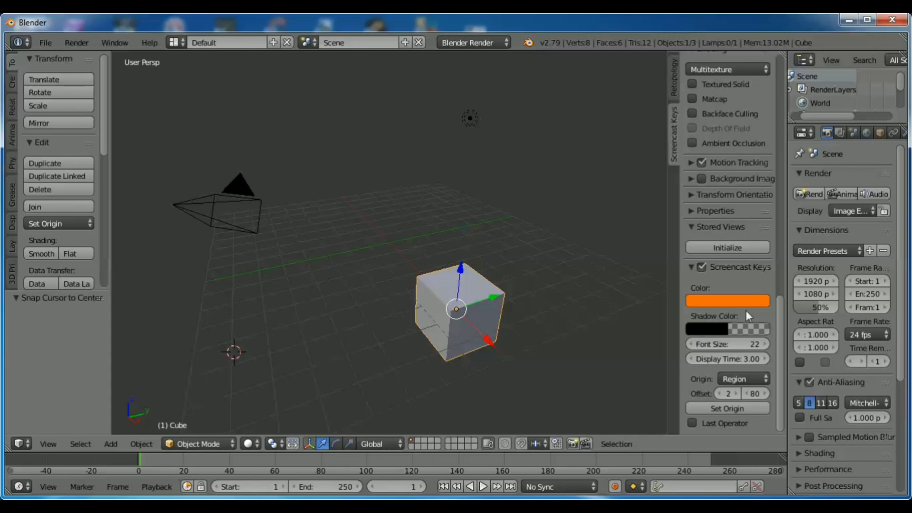
Move the cube about -6.38 along the X axis and switch the viewport to the active camera's view.
{"action": "left_click_drag", "start_coordinate": [777, 329], "coordinate": [799, 164]}
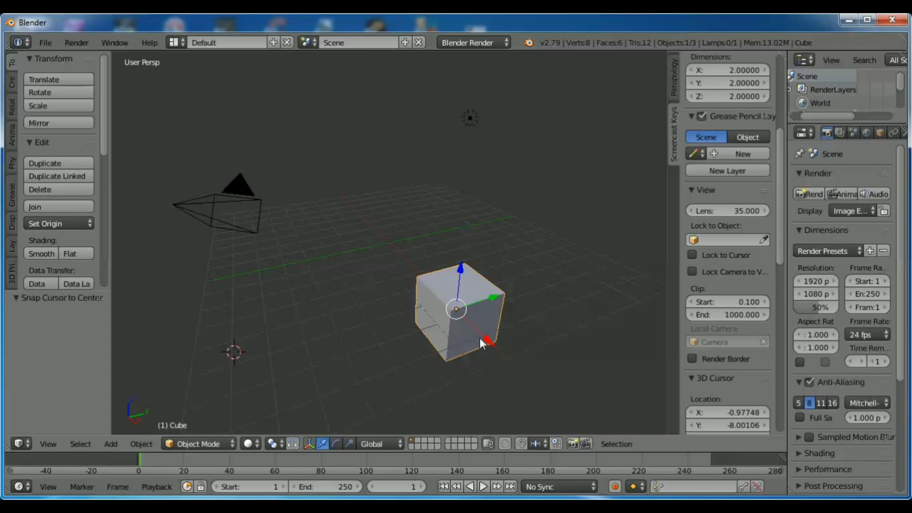
{"action": "left_click_drag", "start_coordinate": [490, 340], "coordinate": [429, 256]}
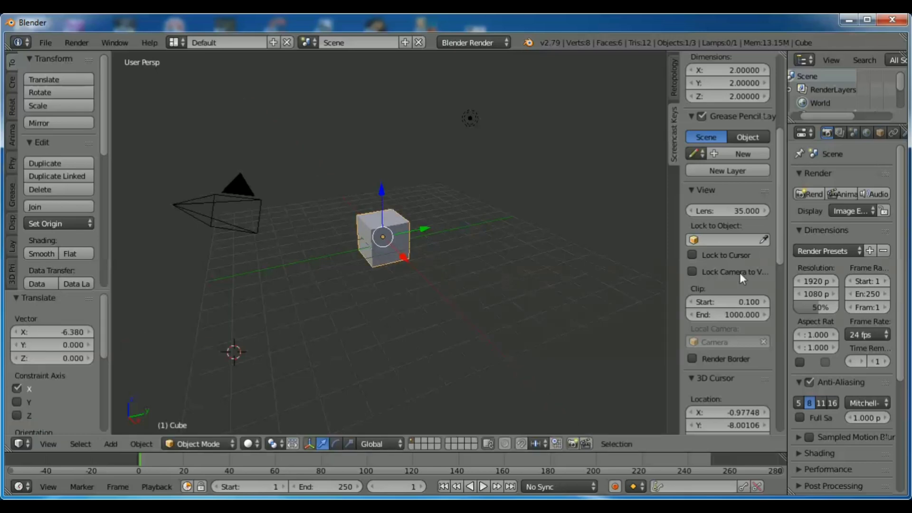
{"action": "left_click", "coordinate": [46, 442]}
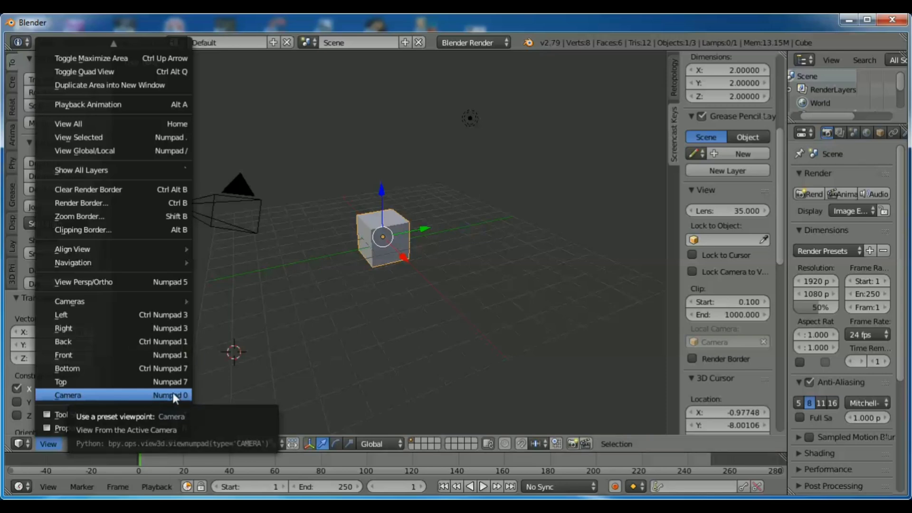
{"action": "left_click", "coordinate": [76, 394]}
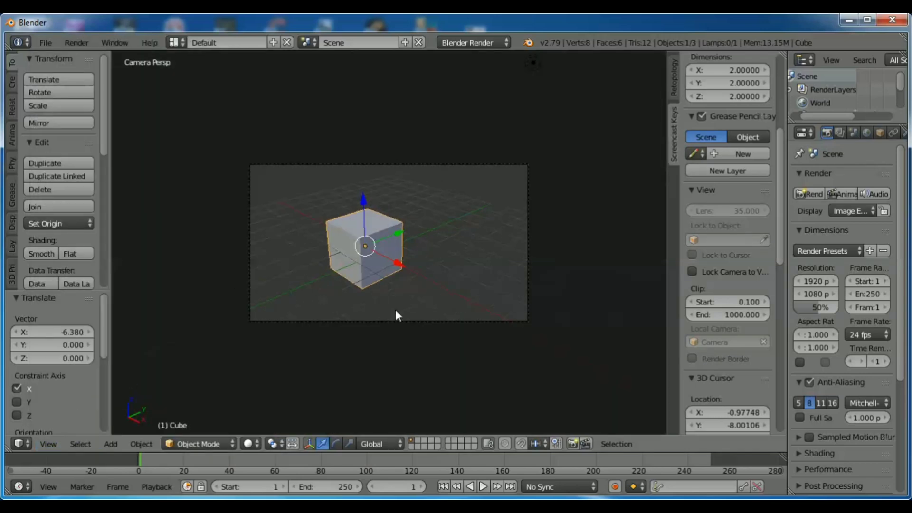
{"action": "scroll", "coordinate": [406, 236], "scroll_direction": "up", "scroll_amount": 2}
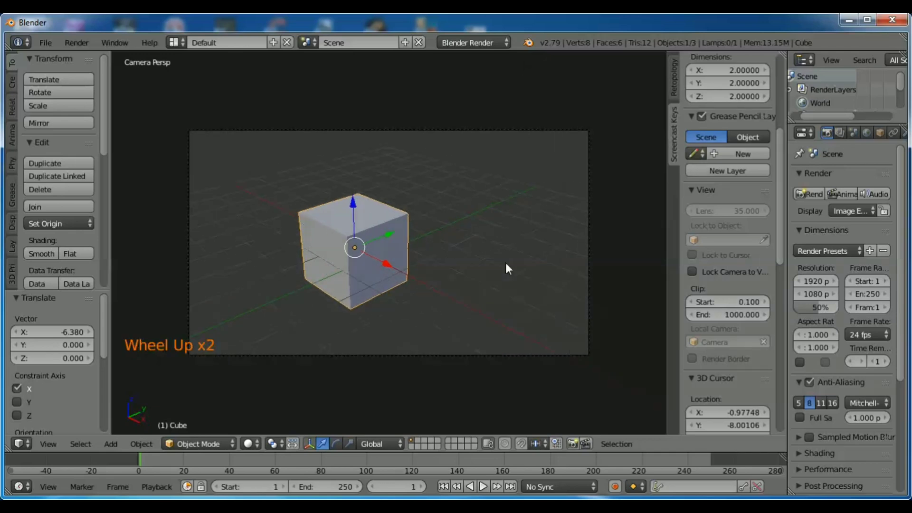
Lock the camera to the view and, with the sidebar hidden, orbit it to face the cube almost head-on.
{"action": "left_click", "coordinate": [692, 270]}
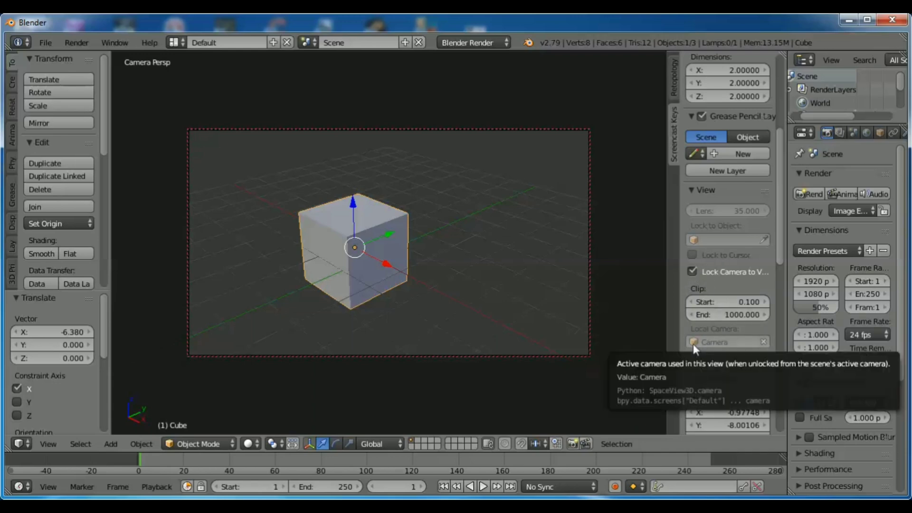
{"action": "key", "text": "n"}
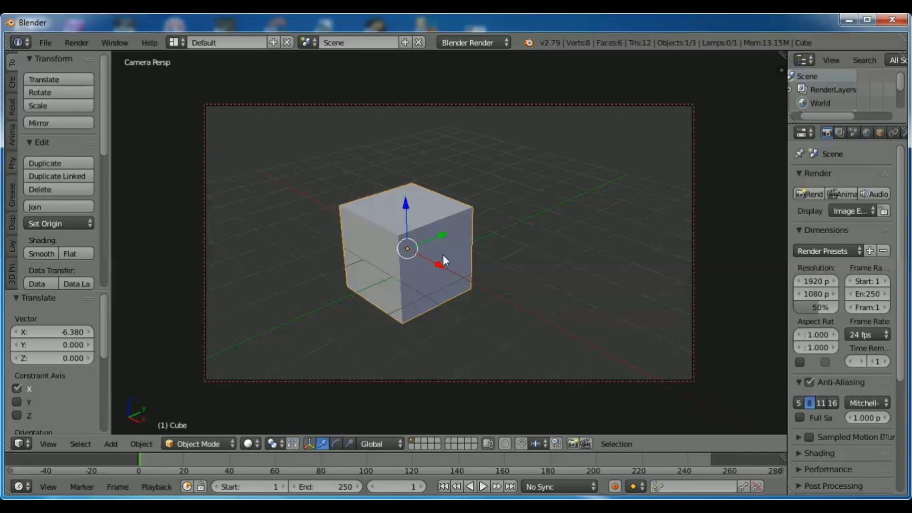
{"action": "middle_click_drag", "start_coordinate": [443, 256], "coordinate": [420, 296]}
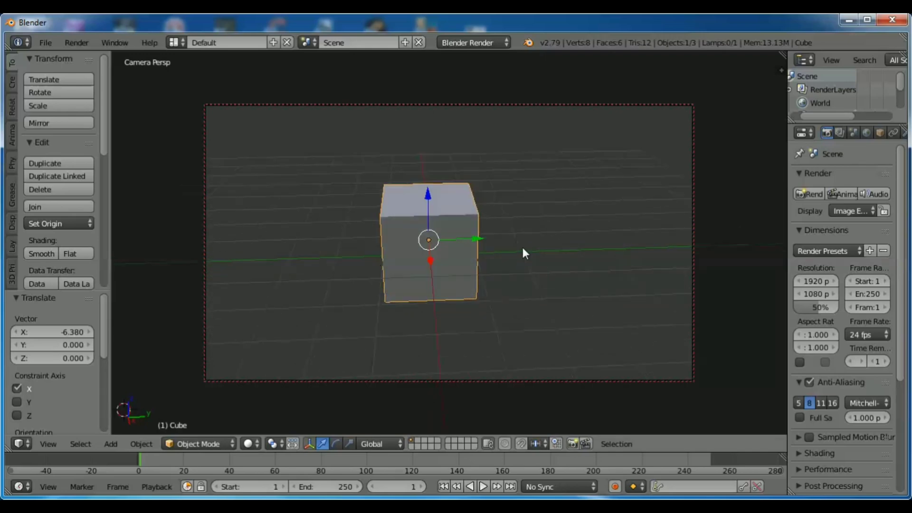
Move the cube about 0.70 along the Y axis and pan the locked camera slightly sideways.
{"action": "left_click_drag", "start_coordinate": [480, 242], "coordinate": [485, 223]}
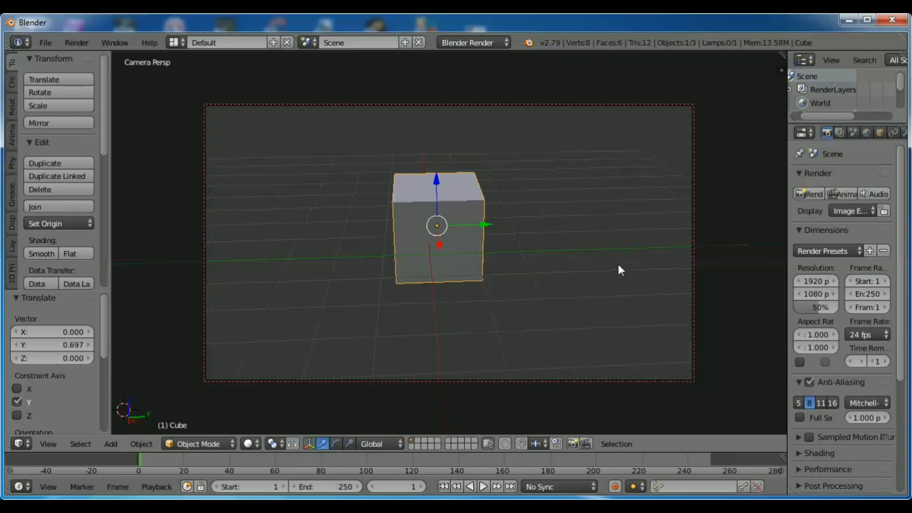
{"action": "mouse_move", "coordinate": [617, 269]}
{"action": "middle_mouse_down", "text": "shift"}
{"action": "mouse_move", "coordinate": [564, 301]}
{"action": "mouse_move", "coordinate": [555, 236]}
{"action": "mouse_move", "coordinate": [607, 234]}
{"action": "mouse_move", "coordinate": [643, 285]}
{"action": "mouse_move", "coordinate": [550, 320]}
{"action": "mouse_move", "coordinate": [567, 257]}
{"action": "mouse_move", "coordinate": [601, 261]}
{"action": "mouse_move", "coordinate": [600, 269]}
{"action": "middle_mouse_up", "text": "shift"}
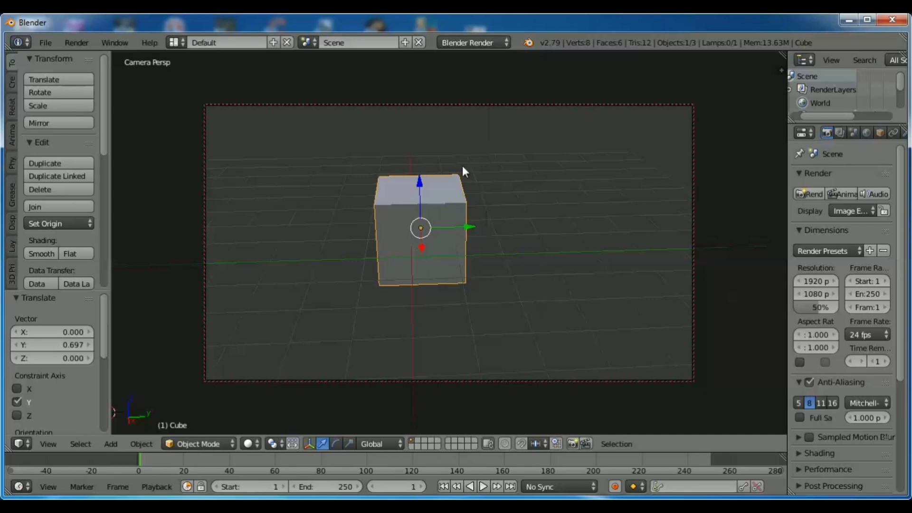
Leave the camera view for the user perspective and switch the cube to Edit Mode.
{"action": "left_click", "coordinate": [45, 444]}
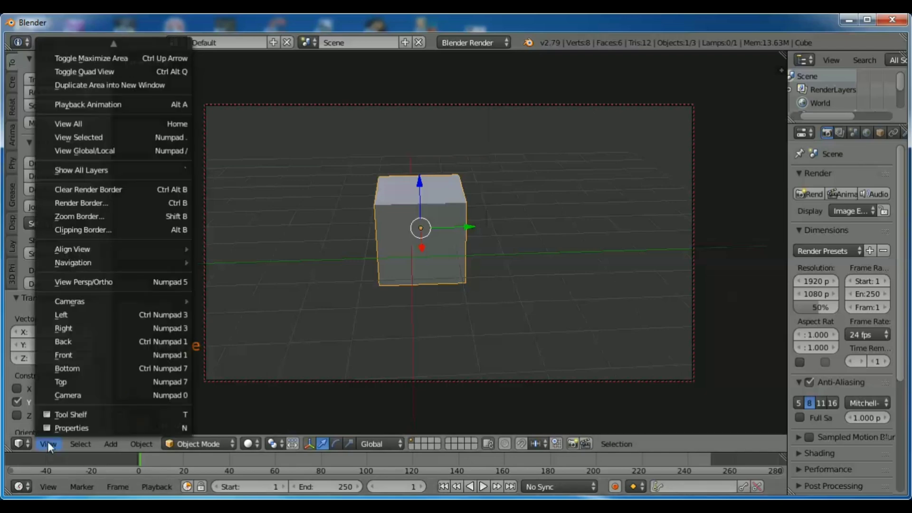
{"action": "left_click", "coordinate": [62, 395]}
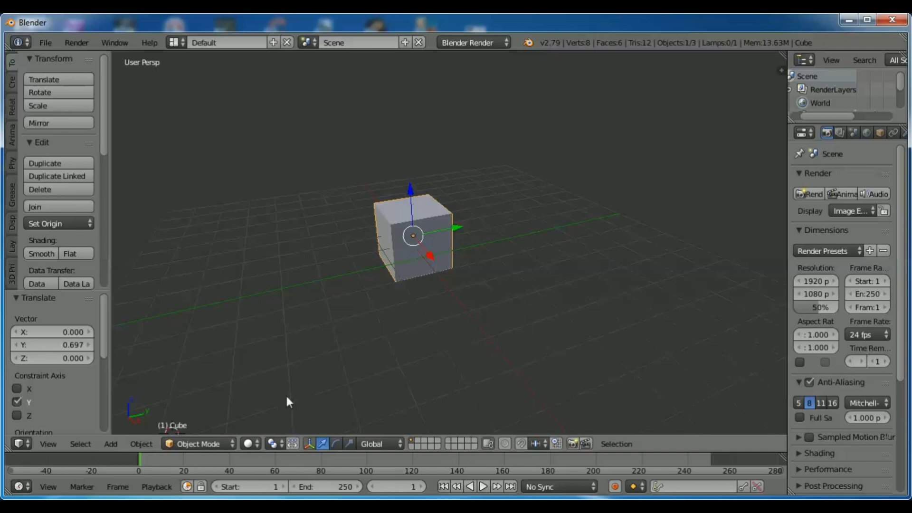
{"action": "left_click", "coordinate": [198, 443]}
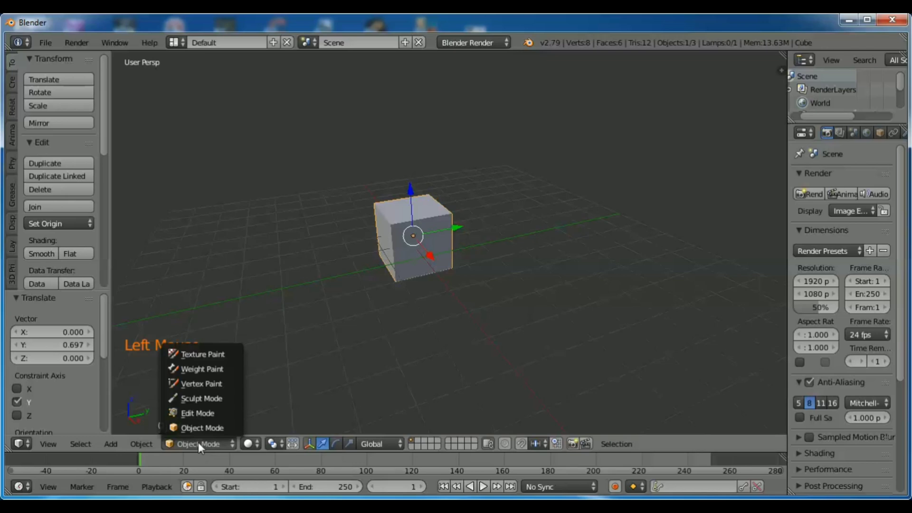
{"action": "left_click", "coordinate": [186, 413]}
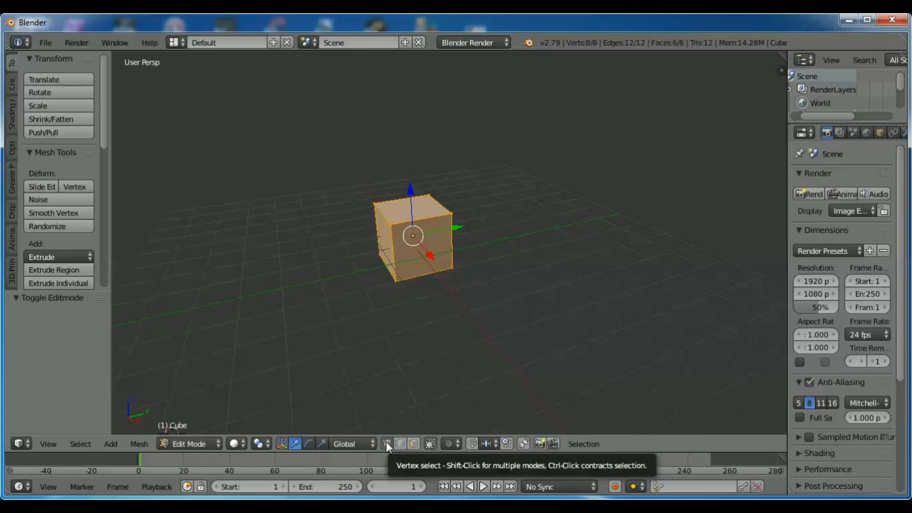
Select the cube's visible corner vertices individually, one after another, around its top and front faces.
{"action": "right_click", "coordinate": [391, 224]}
{"action": "right_click", "coordinate": [451, 215]}
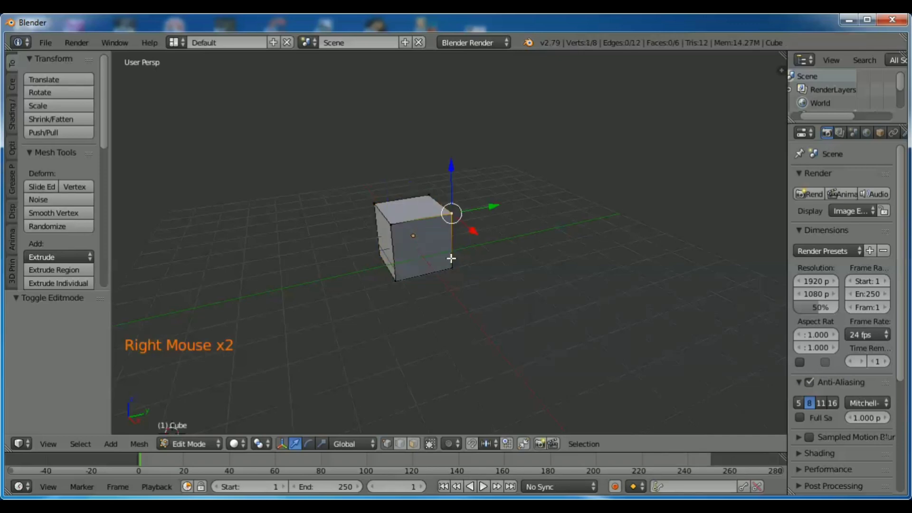
{"action": "right_click", "coordinate": [451, 267]}
{"action": "right_click", "coordinate": [396, 279]}
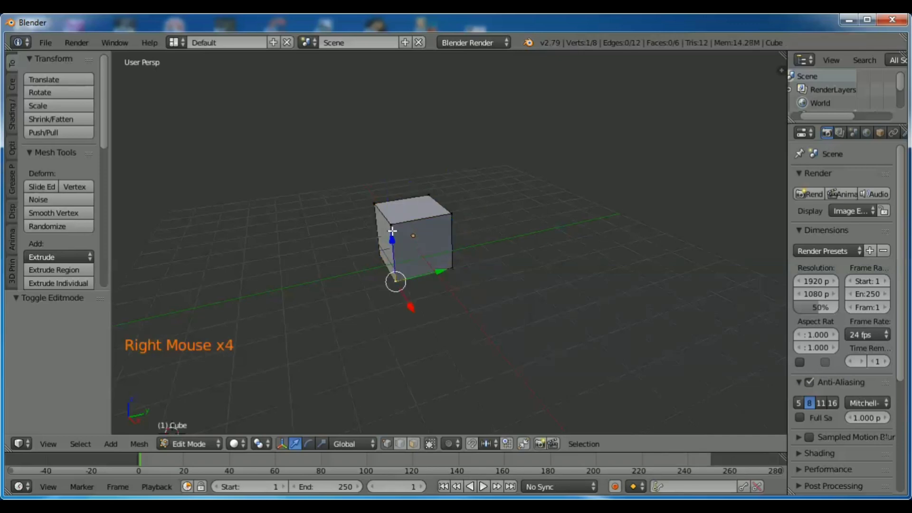
{"action": "right_click", "coordinate": [390, 225]}
{"action": "right_click", "coordinate": [443, 214]}
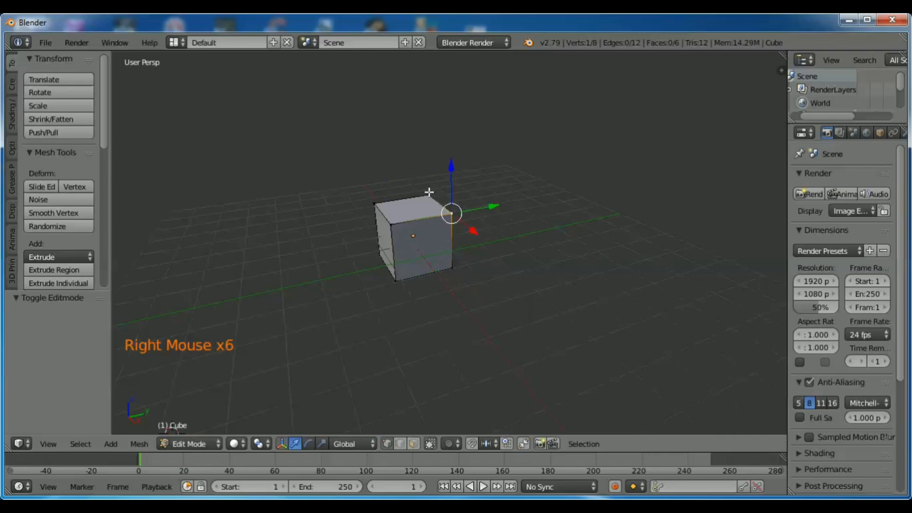
{"action": "right_click", "coordinate": [429, 195]}
{"action": "right_click", "coordinate": [374, 205]}
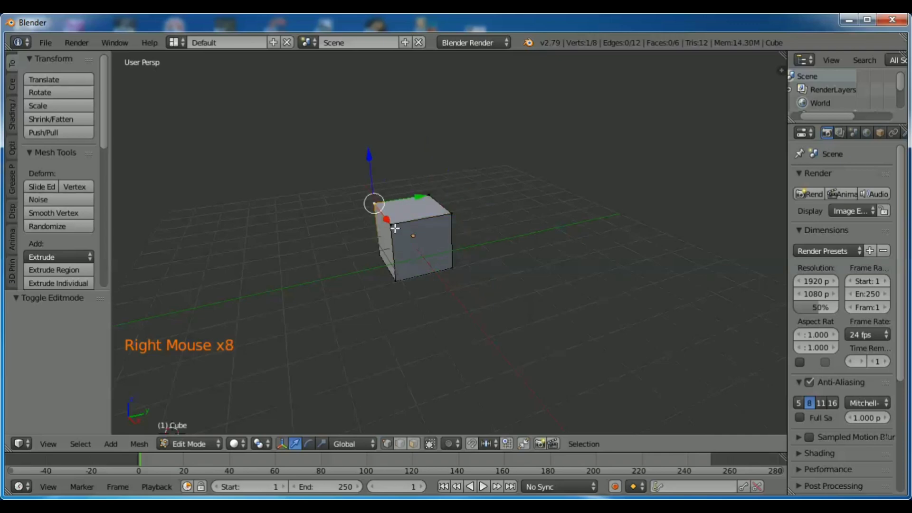
{"action": "right_click", "coordinate": [390, 224]}
{"action": "right_click", "coordinate": [448, 216]}
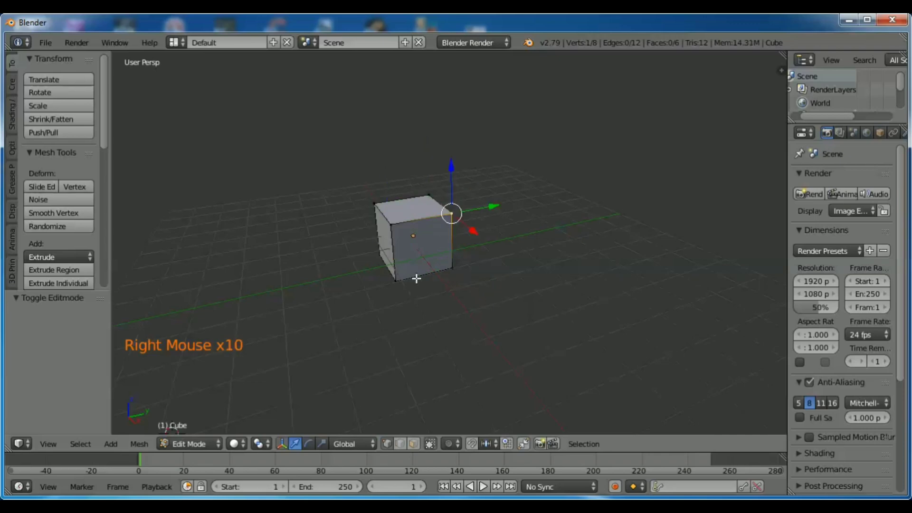
{"action": "right_click", "coordinate": [396, 280]}
{"action": "right_click", "coordinate": [450, 269]}
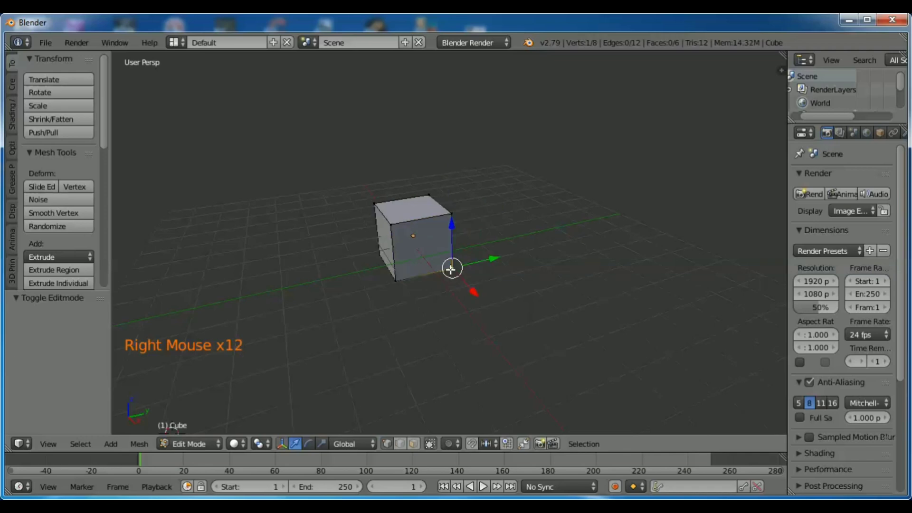
Select both end vertices of the cube's top front edge together, and deselect everything.
{"action": "right_click", "coordinate": [442, 230]}
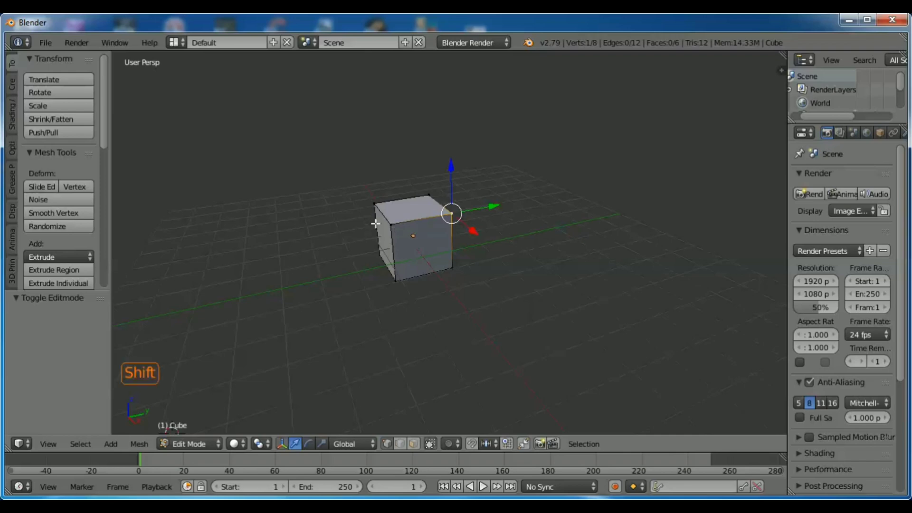
{"action": "right_click", "coordinate": [391, 223], "text": "shift"}
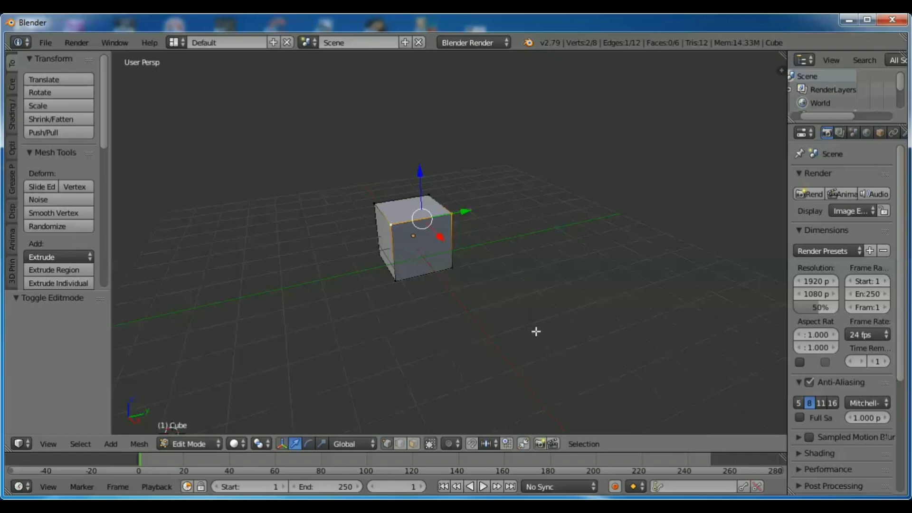
{"action": "key", "text": "a"}
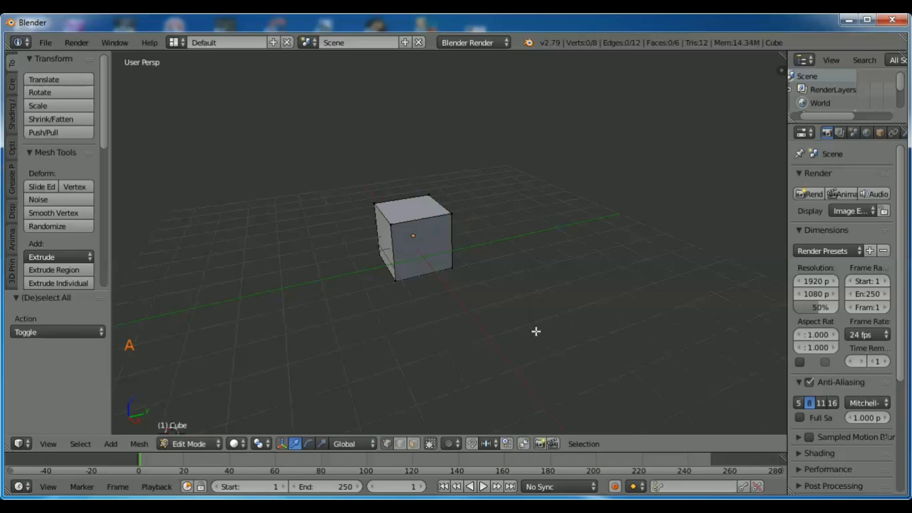
Select the whole mesh, deselect it again, and switch to edge selection mode.
{"action": "key", "text": "a"}
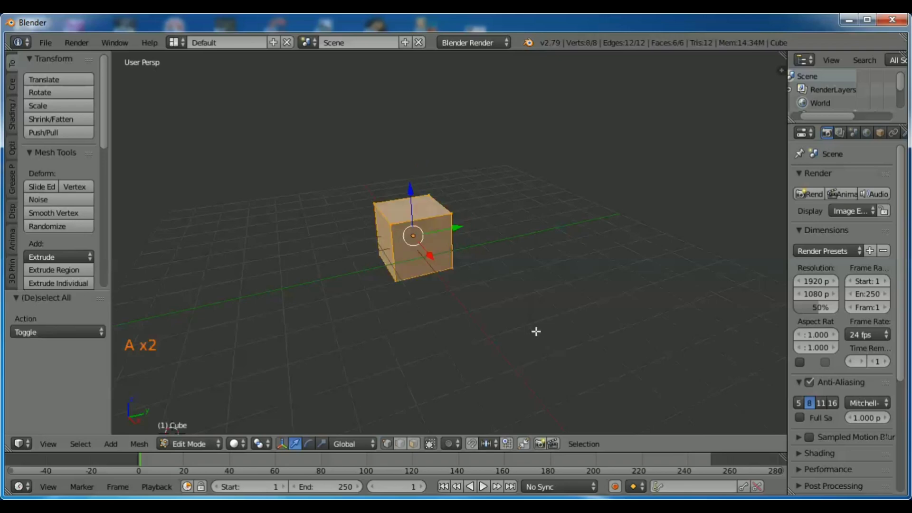
{"action": "key", "text": "a"}
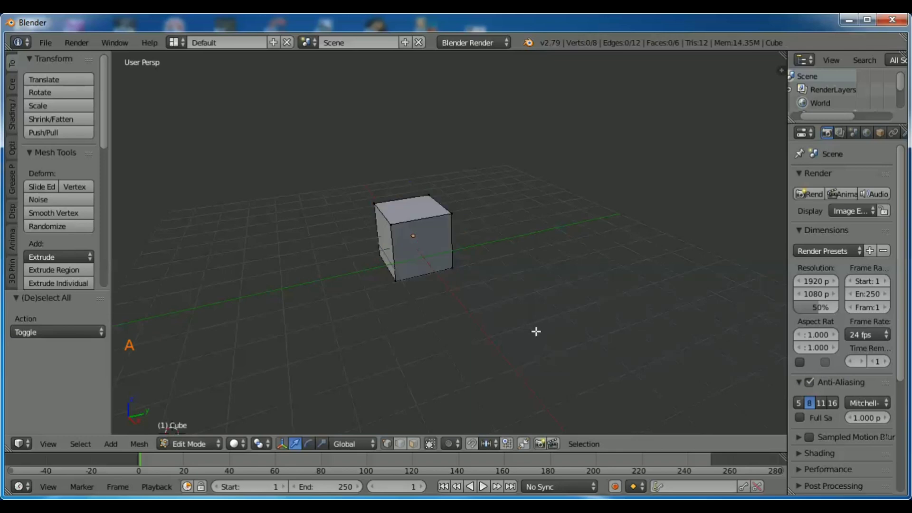
{"action": "left_click", "coordinate": [400, 443]}
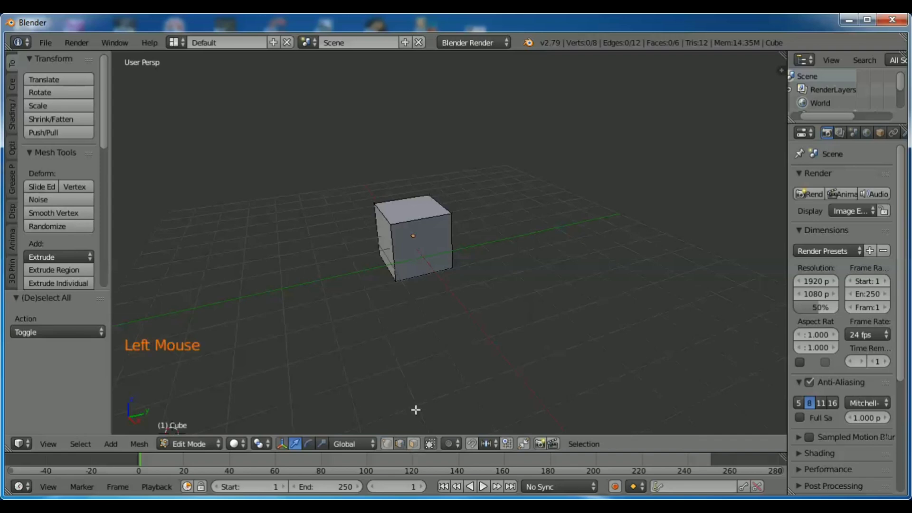
Select individual top and vertical edges of the cube one at a time, on the front face and on the opposite side.
{"action": "right_click", "coordinate": [419, 218]}
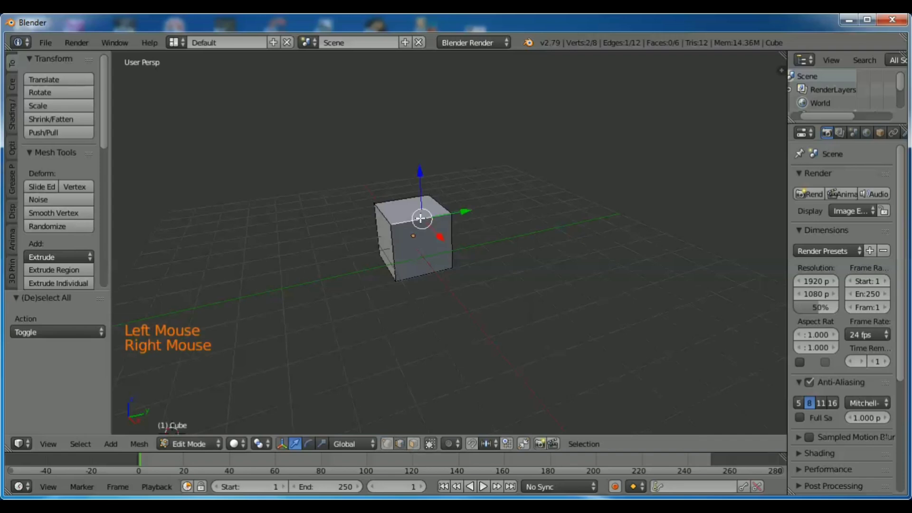
{"action": "right_click", "coordinate": [393, 255]}
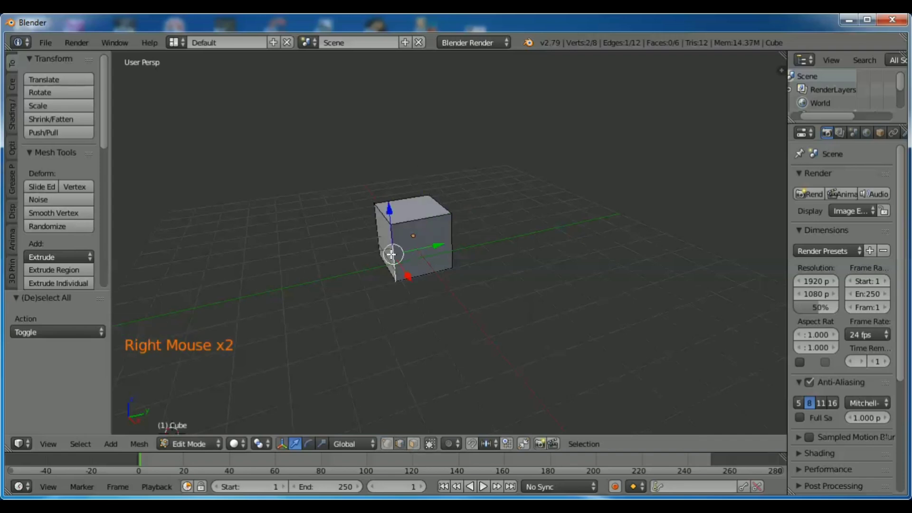
{"action": "middle_click_drag", "start_coordinate": [301, 265], "coordinate": [553, 250]}
{"action": "right_click", "coordinate": [470, 247]}
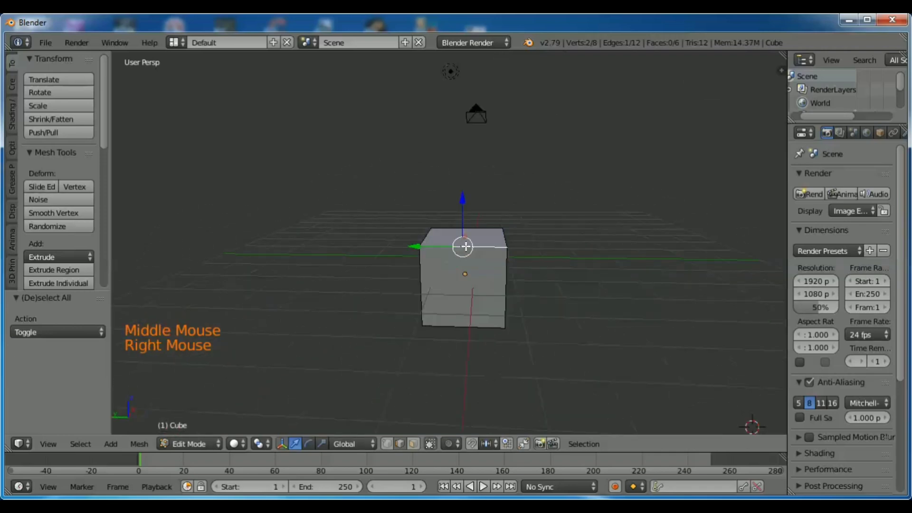
{"action": "right_click", "coordinate": [508, 282]}
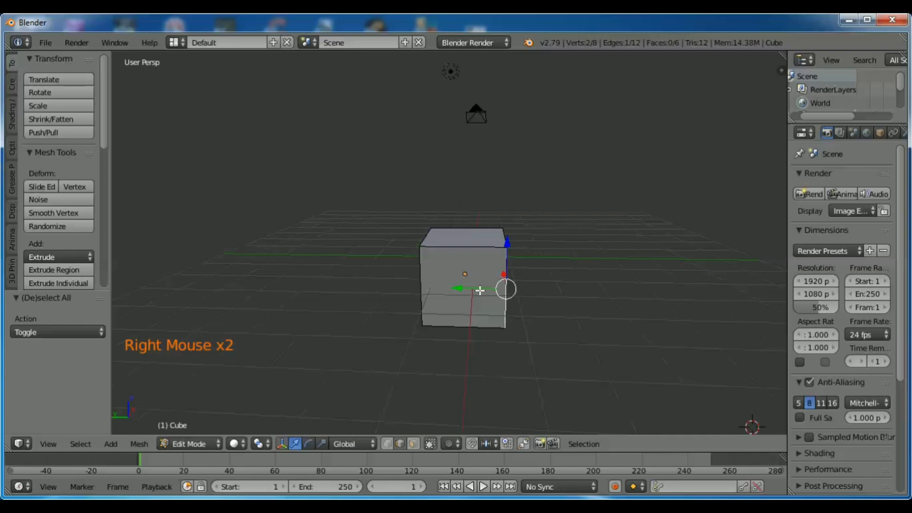
{"action": "right_click", "coordinate": [424, 289]}
Select the facing side's top edge, raise it about 0.042 along Z, and move it freely by about X 0.390, Y -0.320, Z 1.393.
{"action": "right_click", "coordinate": [458, 247]}
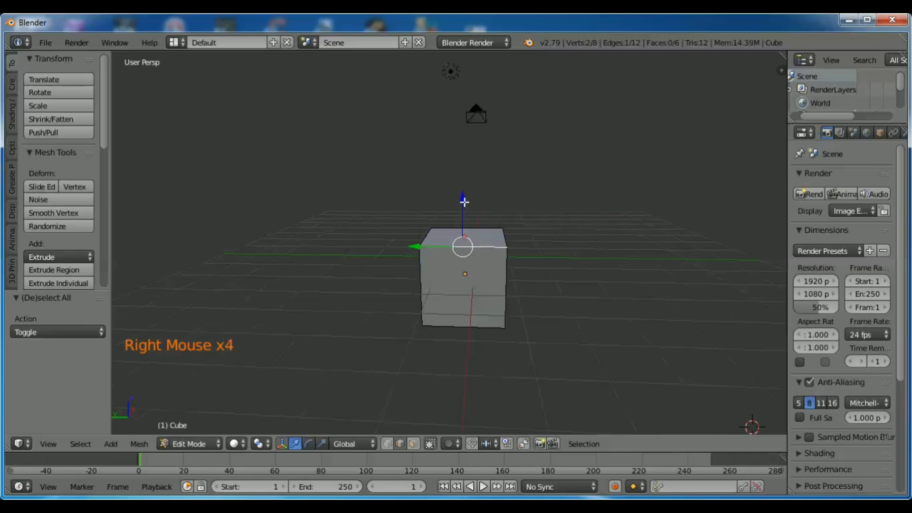
{"action": "left_click_drag", "start_coordinate": [462, 202], "coordinate": [690, 291]}
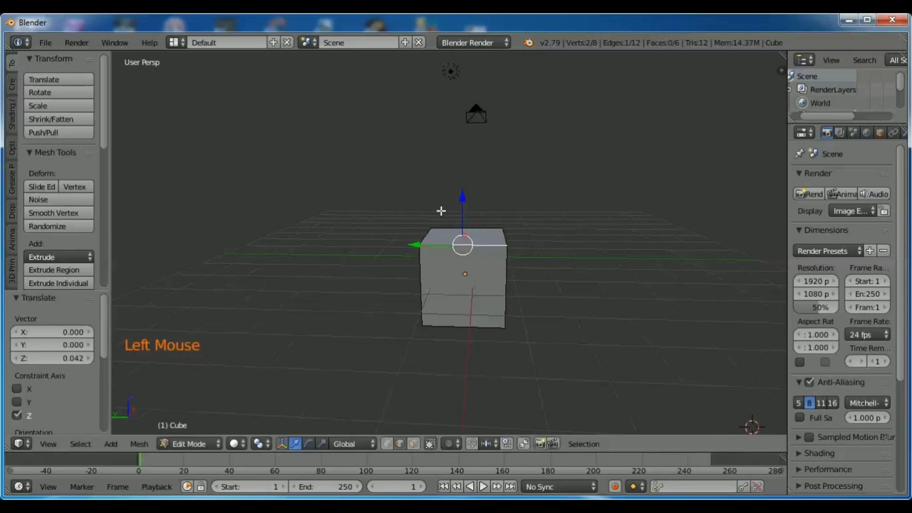
{"action": "right_click", "coordinate": [460, 198]}
{"action": "right_click_drag", "start_coordinate": [460, 198], "coordinate": [474, 135]}
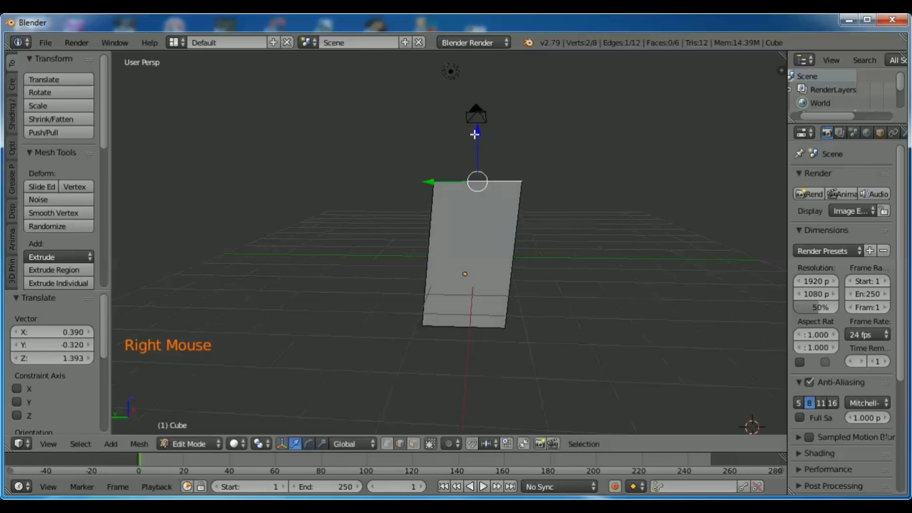
Select the vertical edge at the tall end of the reshaped cube and move it about -2.968 along X.
{"action": "middle_click", "coordinate": [669, 255]}
{"action": "middle_click_drag", "start_coordinate": [668, 255], "coordinate": [543, 260]}
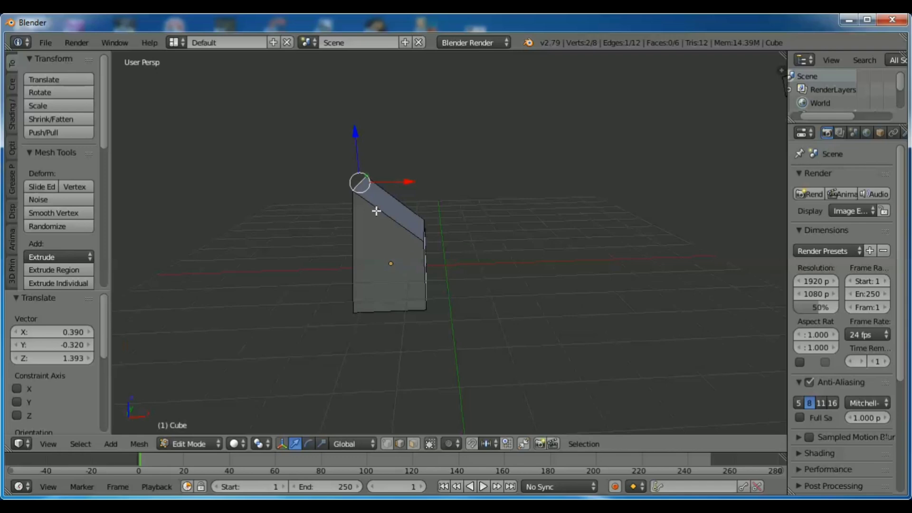
{"action": "right_click", "coordinate": [351, 250]}
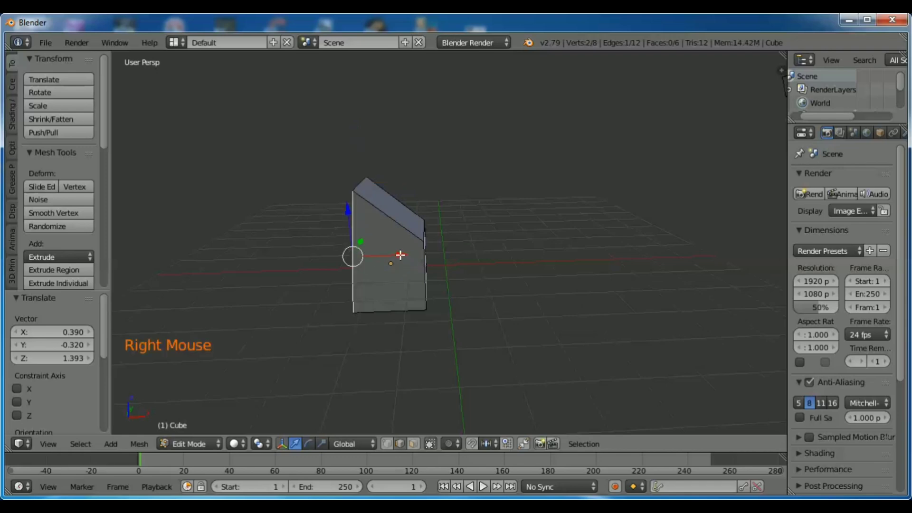
{"action": "left_click_drag", "start_coordinate": [400, 255], "coordinate": [278, 264]}
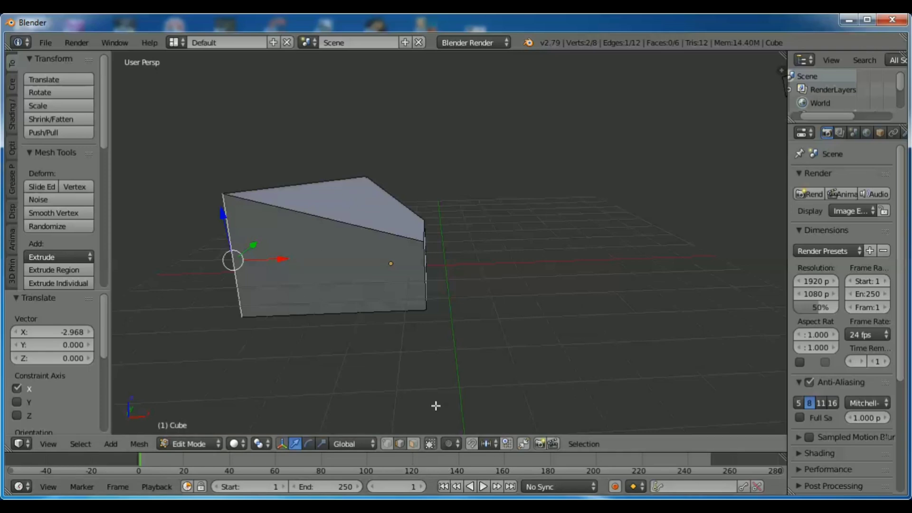
Switch to face selection mode and select the top face and the front face in turn.
{"action": "left_click", "coordinate": [412, 442]}
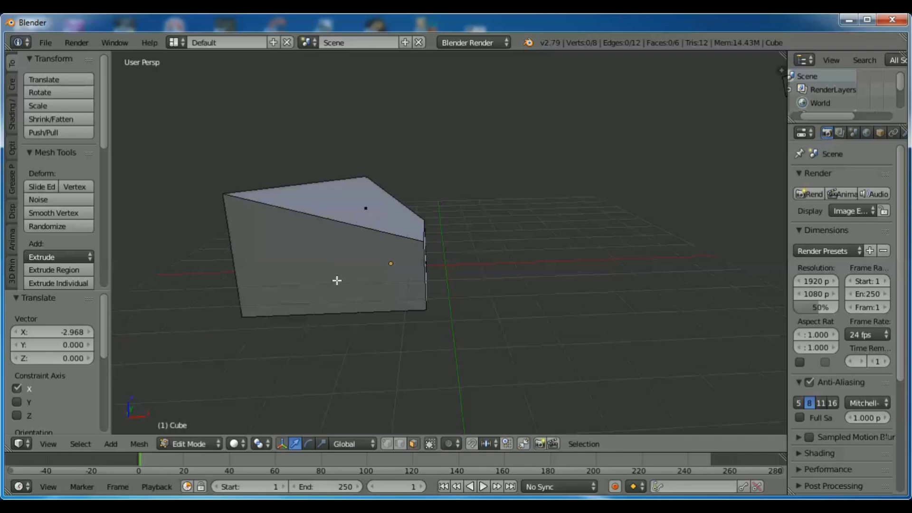
{"action": "right_click", "coordinate": [364, 208]}
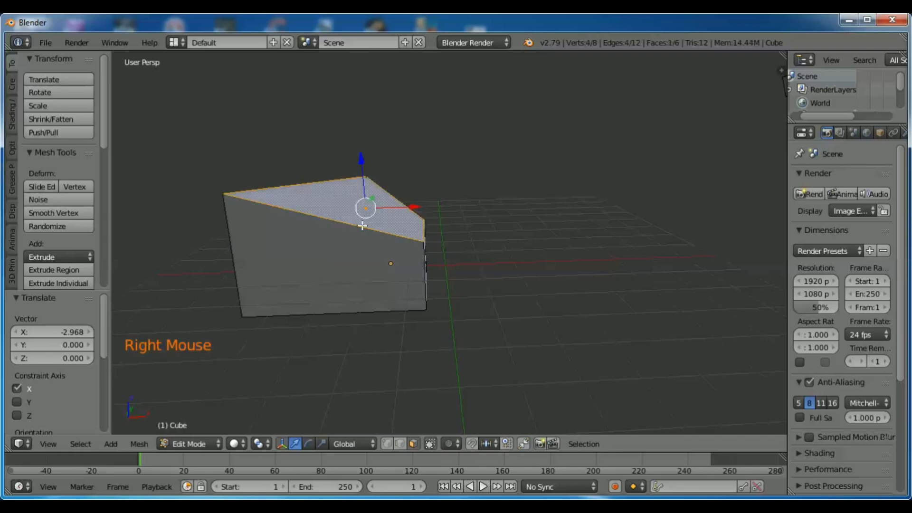
{"action": "right_click", "coordinate": [314, 265]}
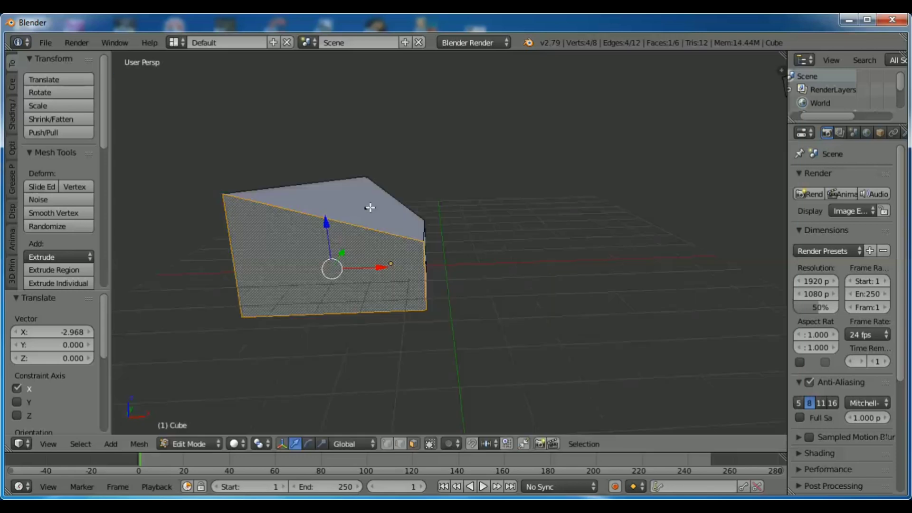
Select the top face, shift it along X and up along Z, and lower it by about 0.891 along Z.
{"action": "right_click", "coordinate": [370, 207]}
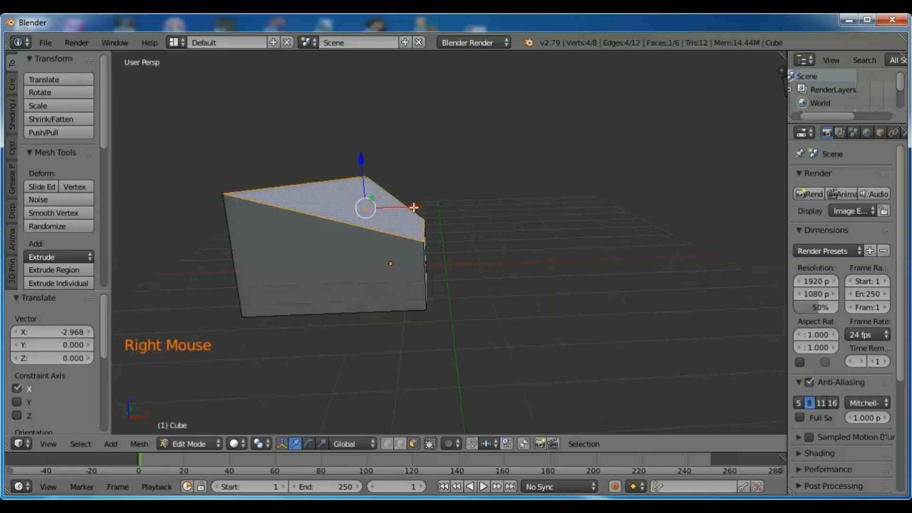
{"action": "left_click_drag", "start_coordinate": [414, 207], "coordinate": [444, 205]}
{"action": "left_click_drag", "start_coordinate": [404, 159], "coordinate": [404, 126]}
{"action": "mouse_move", "coordinate": [452, 175]}
{"action": "left_mouse_down"}
{"action": "mouse_move", "coordinate": [414, 177]}
{"action": "mouse_move", "coordinate": [486, 190]}
{"action": "mouse_move", "coordinate": [444, 173]}
{"action": "left_mouse_up"}
{"action": "left_click_drag", "start_coordinate": [411, 126], "coordinate": [414, 157]}
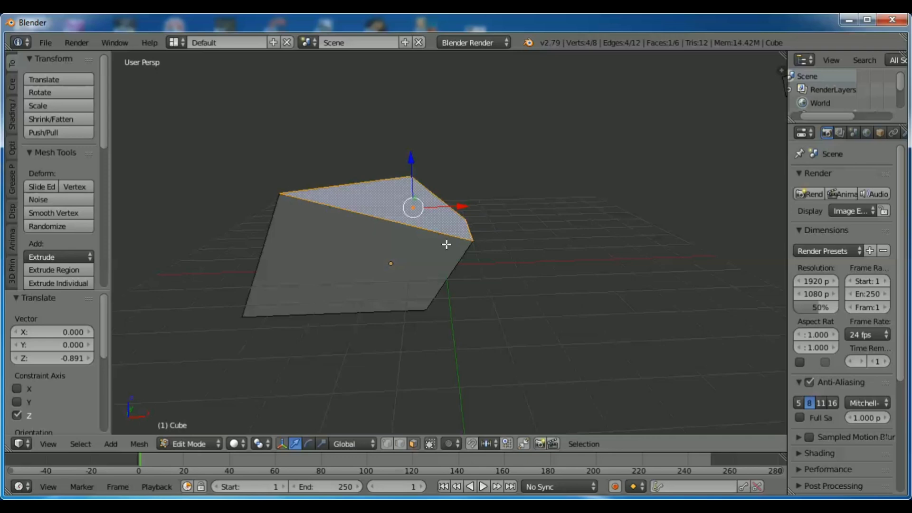
Select the front face, toggle the selection of all faces off and on, and return to Object Mode.
{"action": "right_click", "coordinate": [364, 253]}
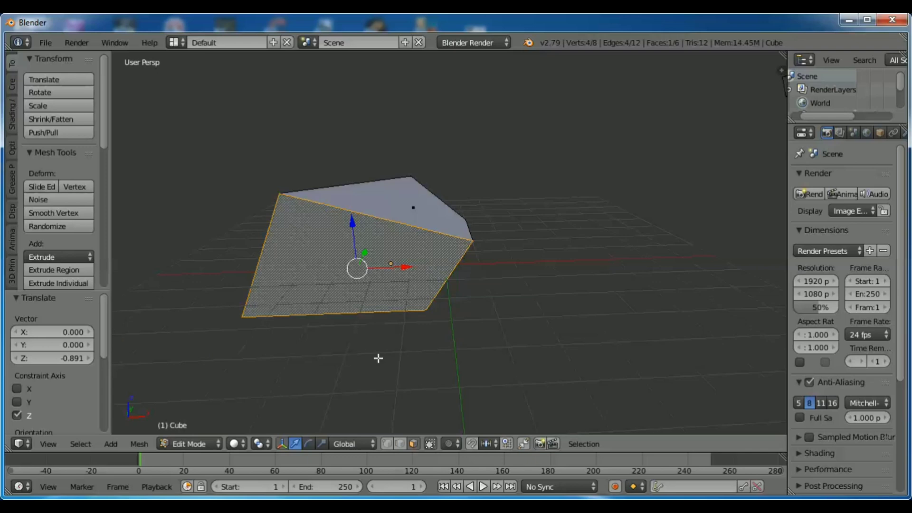
{"action": "key", "text": "a"}
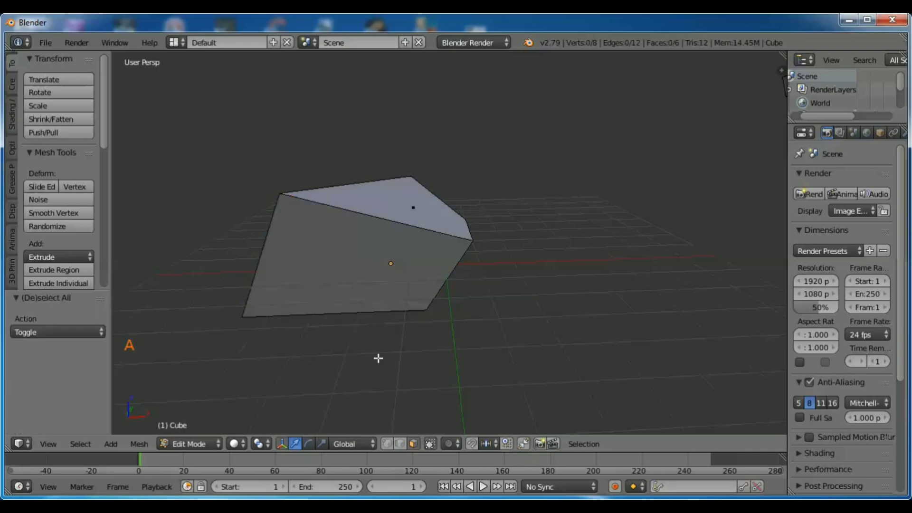
{"action": "key", "text": "a"}
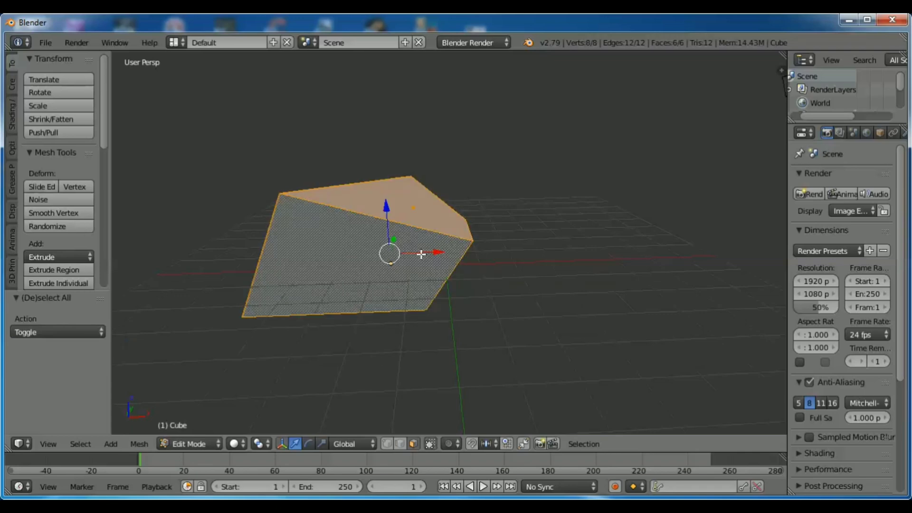
{"action": "left_click", "coordinate": [194, 443]}
{"action": "left_click", "coordinate": [199, 427]}
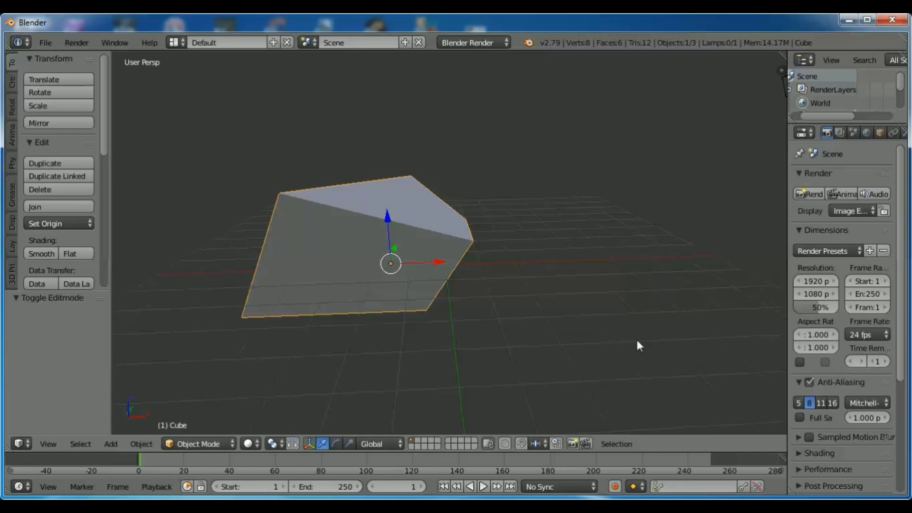
Duplicate the reshaped cube and place the copy about 7.152 away along the X axis.
{"action": "key", "text": "shift+d"}
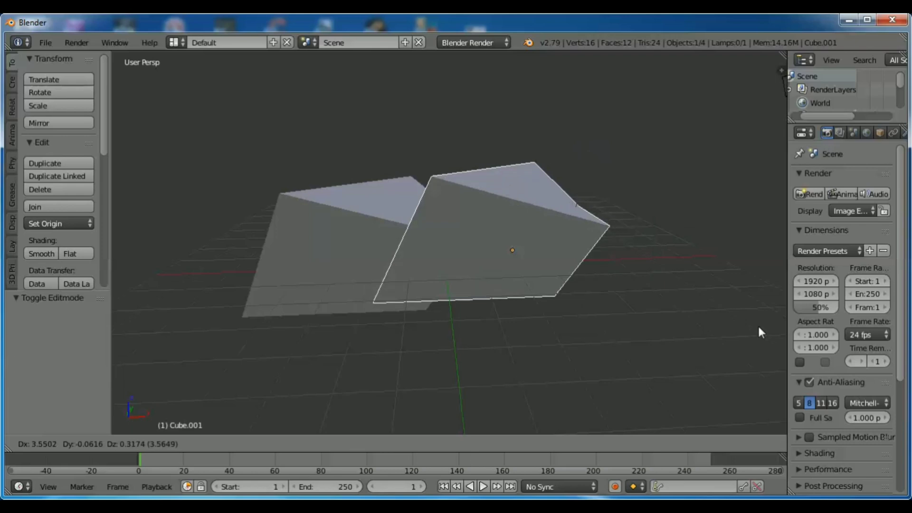
{"action": "key", "text": "x"}
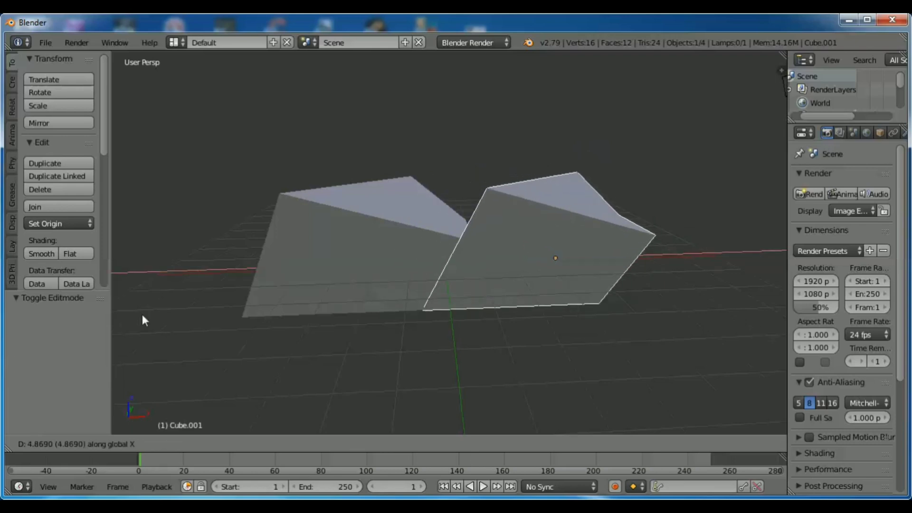
{"action": "left_click", "coordinate": [202, 306]}
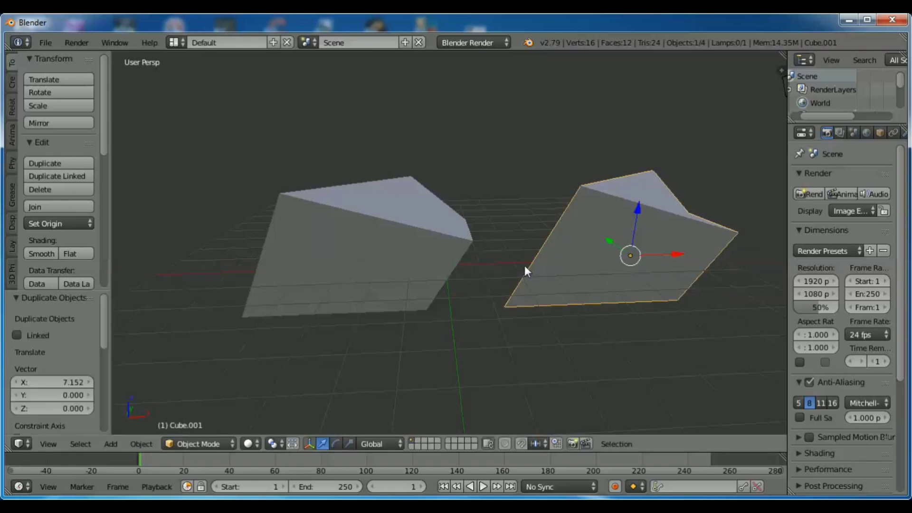
Look over the available object modes, and switch the viewport shading to Wireframe and back to Solid.
{"action": "left_click", "coordinate": [194, 443]}
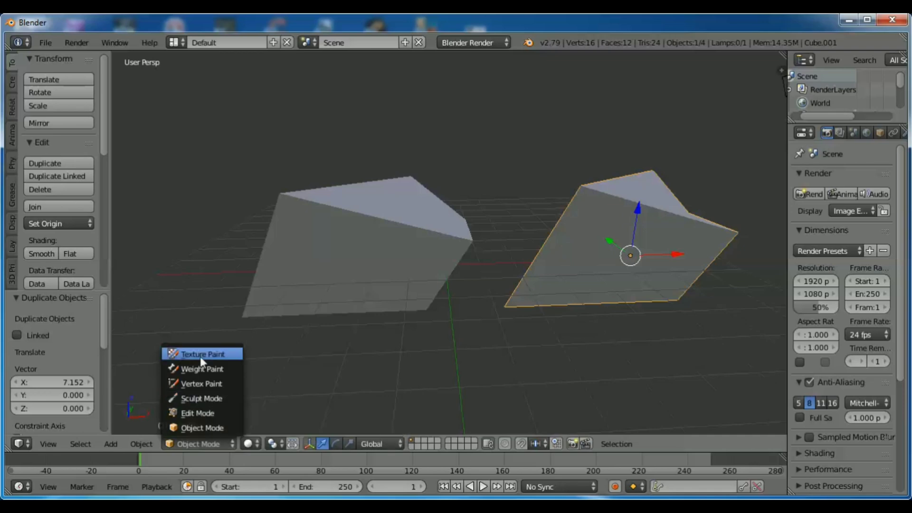
{"action": "left_click", "coordinate": [255, 443]}
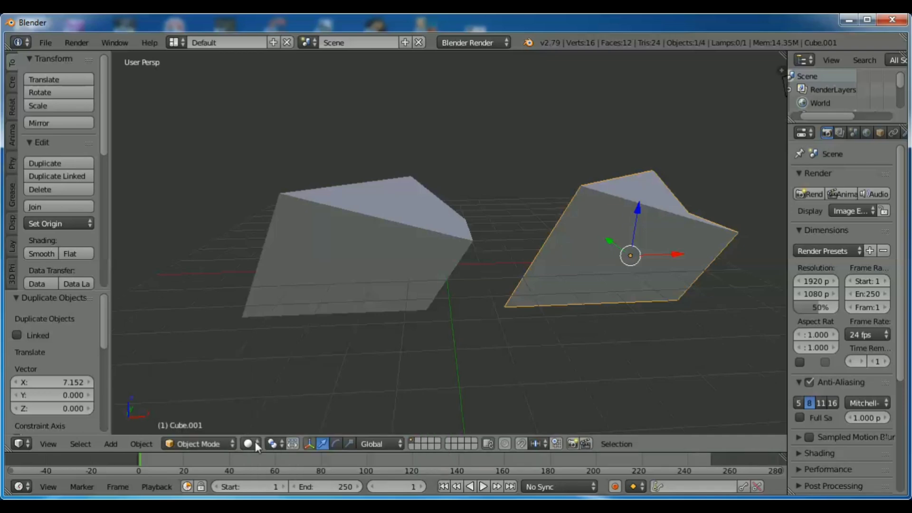
{"action": "left_click", "coordinate": [249, 443]}
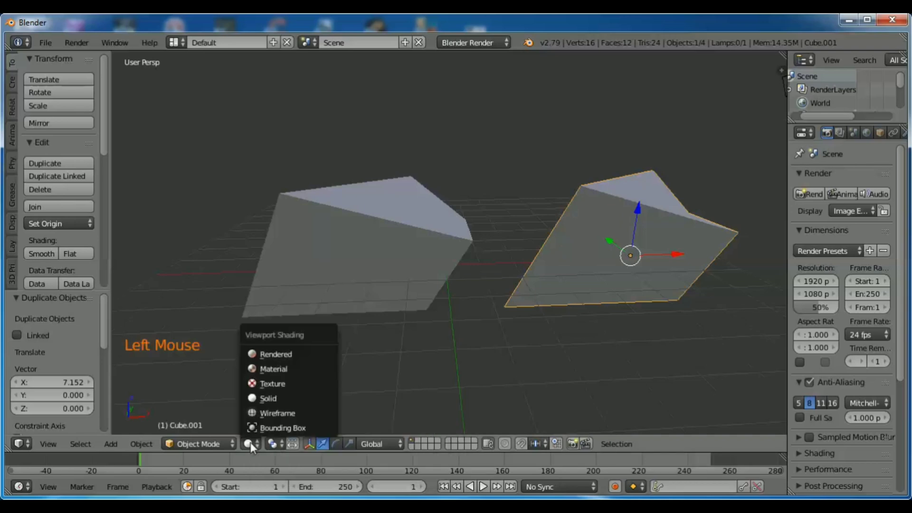
{"action": "left_click", "coordinate": [276, 413]}
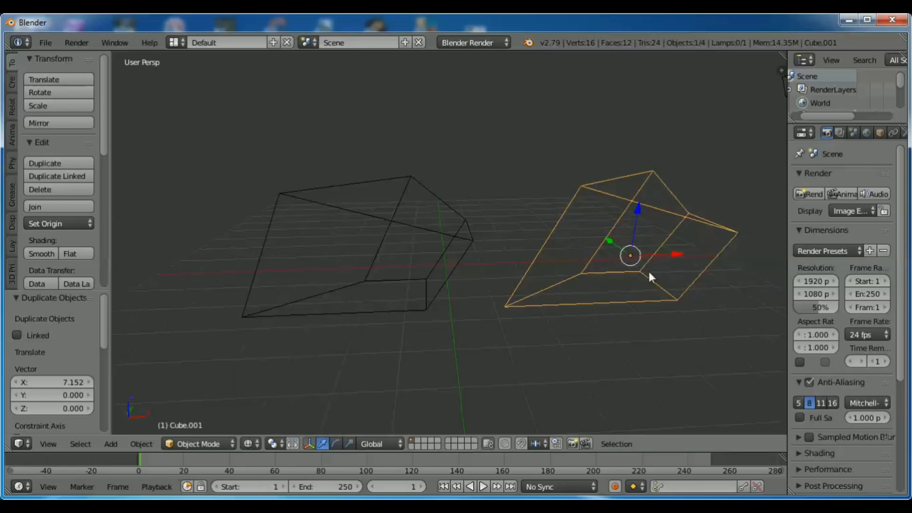
{"action": "left_click", "coordinate": [250, 444]}
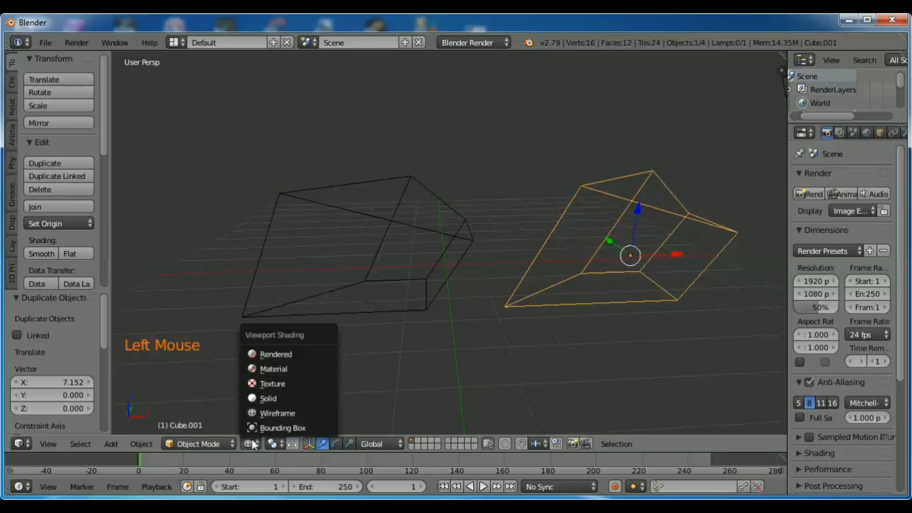
{"action": "left_click", "coordinate": [264, 398]}
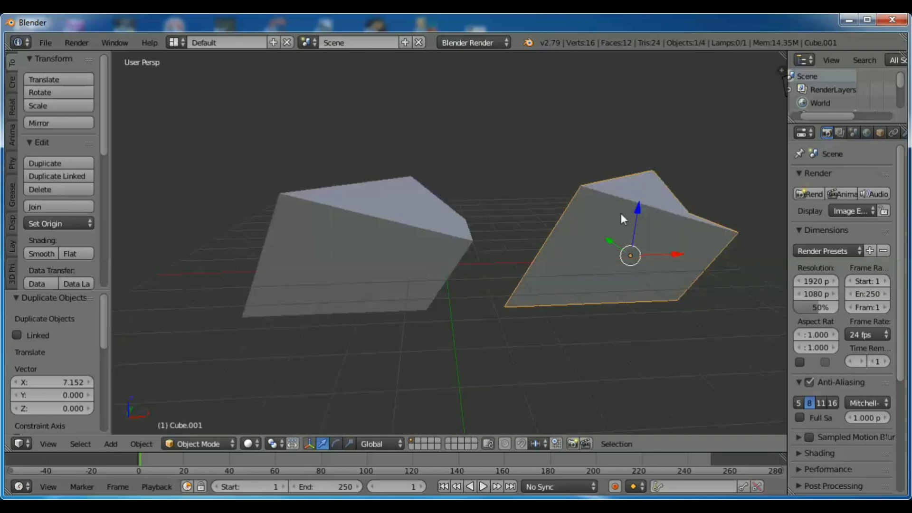
Review the viewport shading options and set the shading to Rendered.
{"action": "left_click", "coordinate": [250, 443]}
{"action": "left_click", "coordinate": [254, 443]}
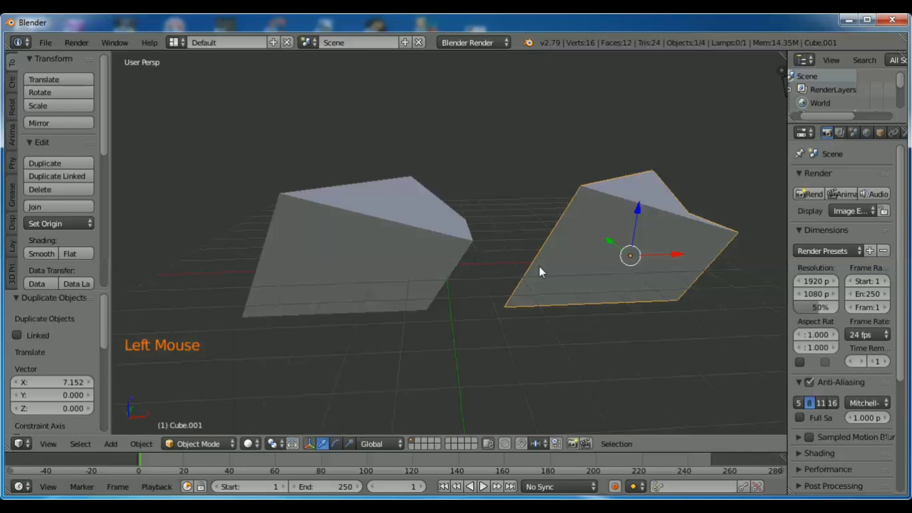
{"action": "left_click", "coordinate": [248, 444]}
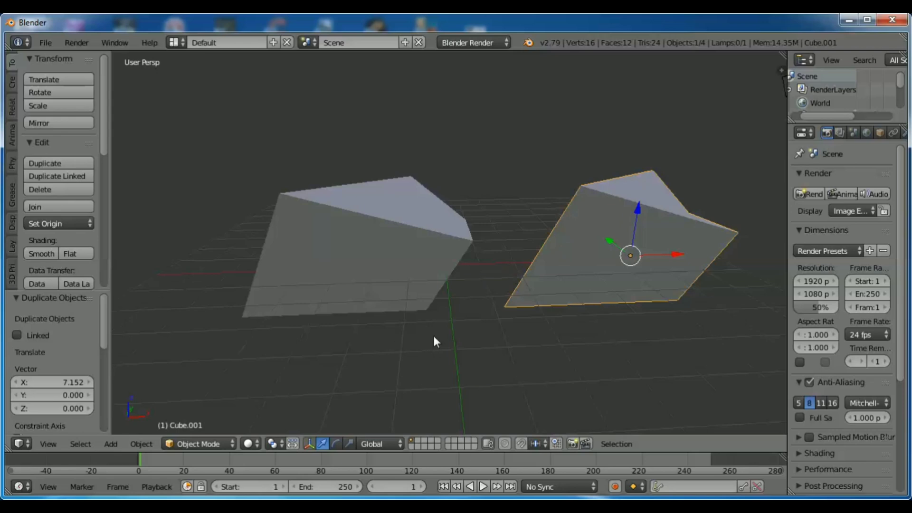
{"action": "left_click", "coordinate": [251, 445]}
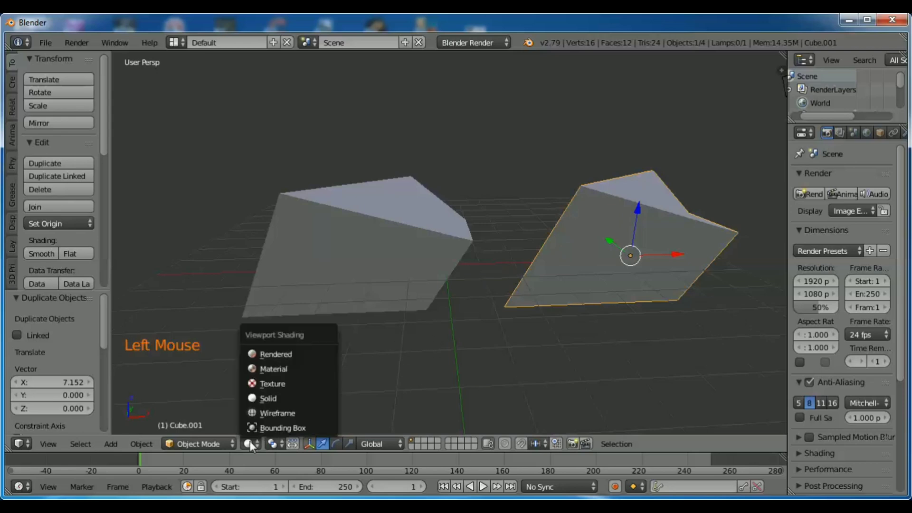
{"action": "left_click", "coordinate": [274, 354]}
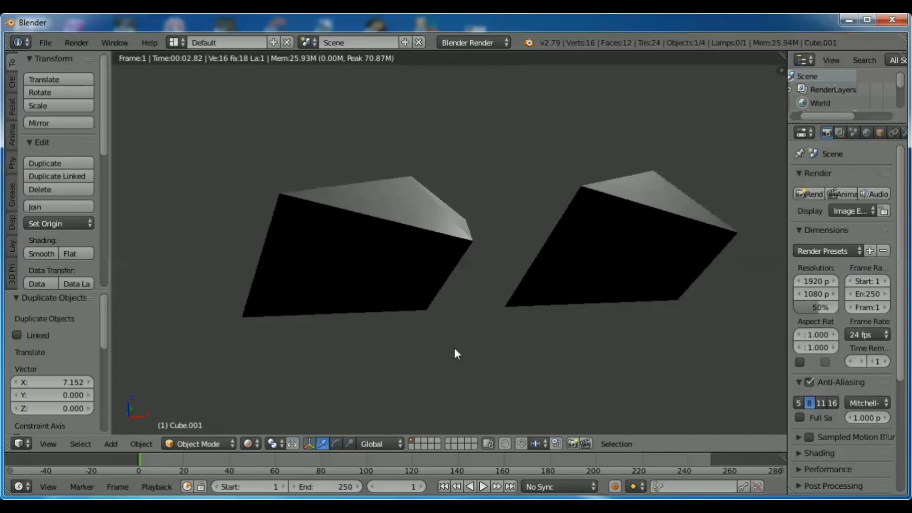
Switch the viewport shading from Rendered back to Solid.
{"action": "left_click", "coordinate": [249, 443]}
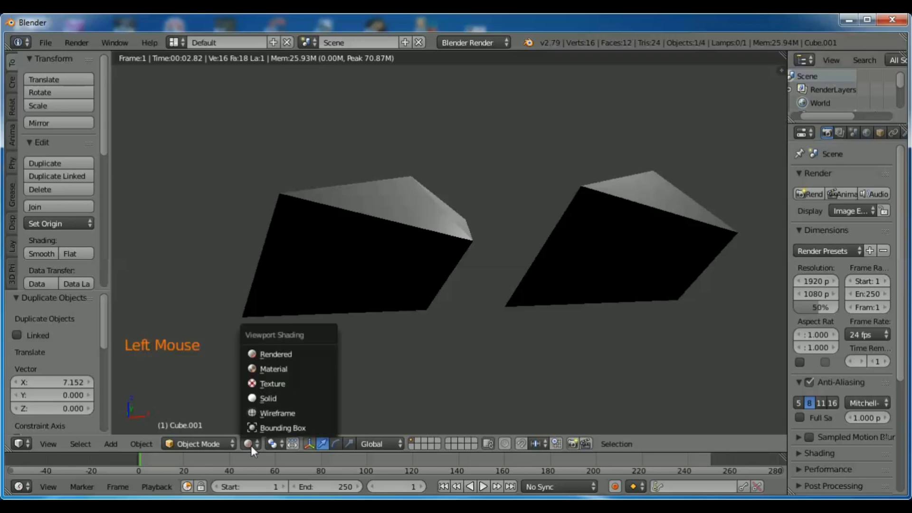
{"action": "left_click", "coordinate": [269, 398]}
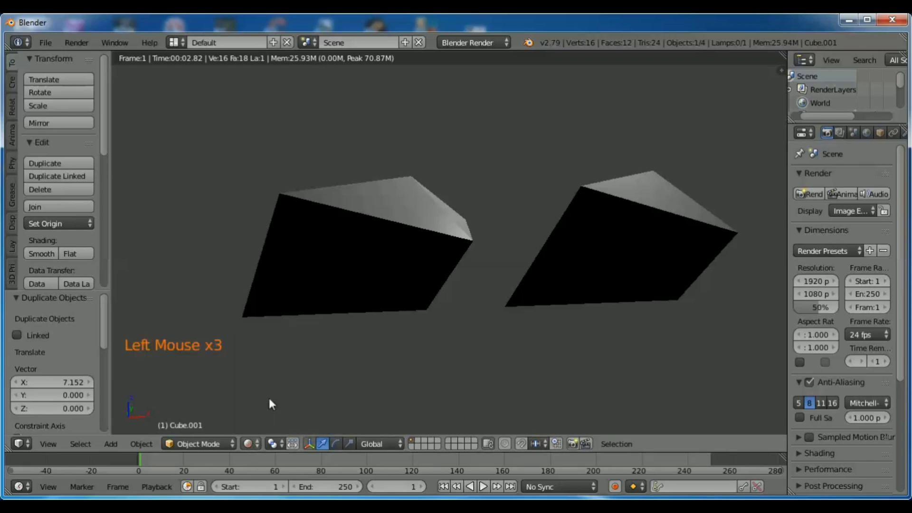
{"action": "left_click", "coordinate": [256, 443]}
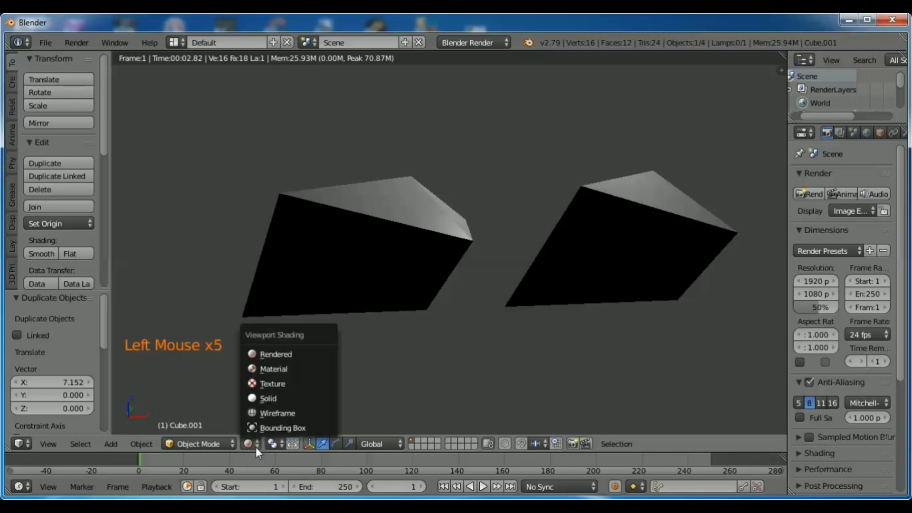
{"action": "left_click", "coordinate": [266, 399]}
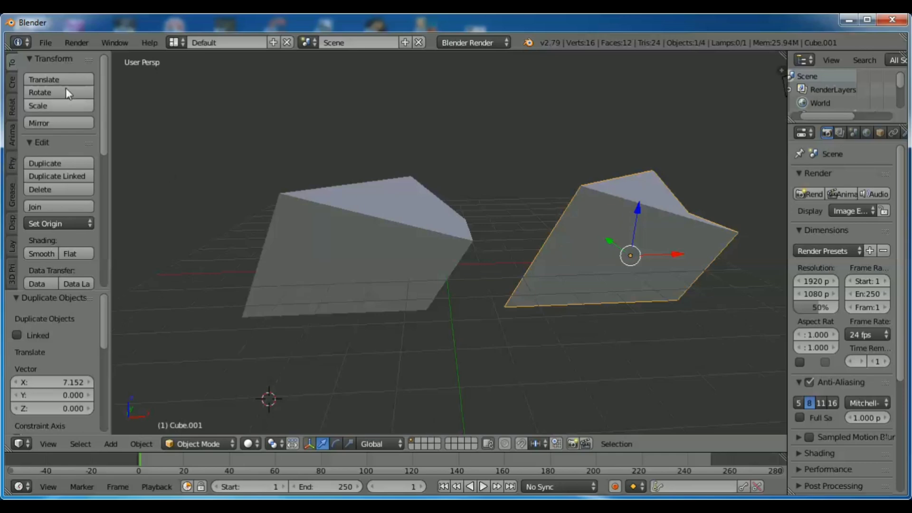
Start a new file from the default startup scene.
{"action": "left_click", "coordinate": [43, 42]}
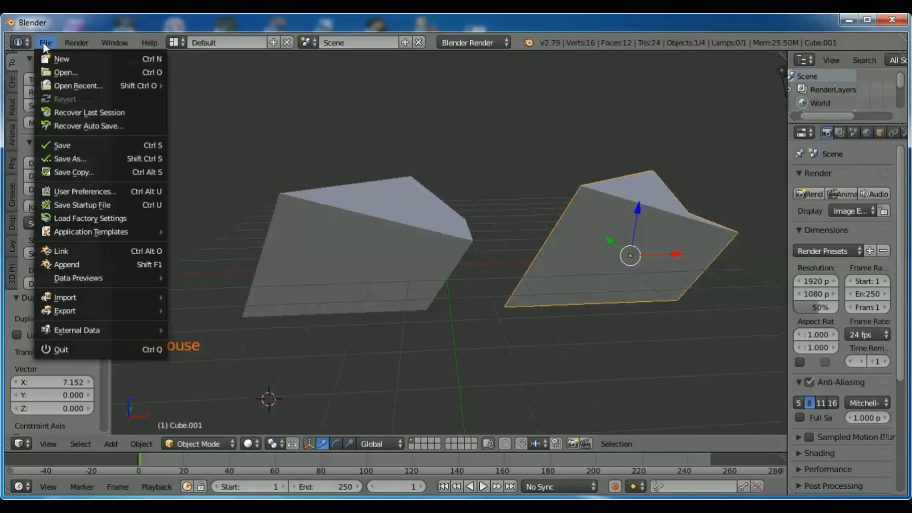
{"action": "left_click", "coordinate": [57, 59]}
{"action": "left_click", "coordinate": [62, 68]}
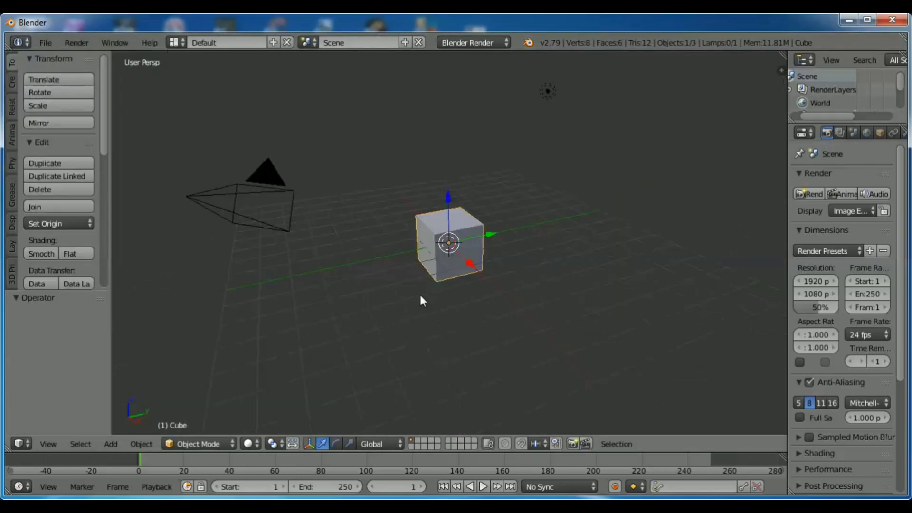
Show the rotation manipulator and rotate the cube about -54° around Y, 564° around X and 310° around Z.
{"action": "left_click", "coordinate": [334, 443]}
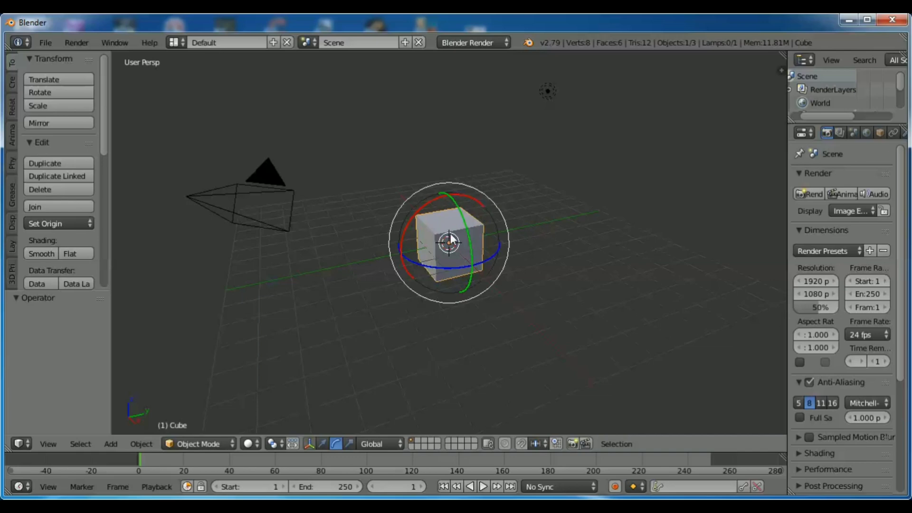
{"action": "left_click", "coordinate": [462, 210]}
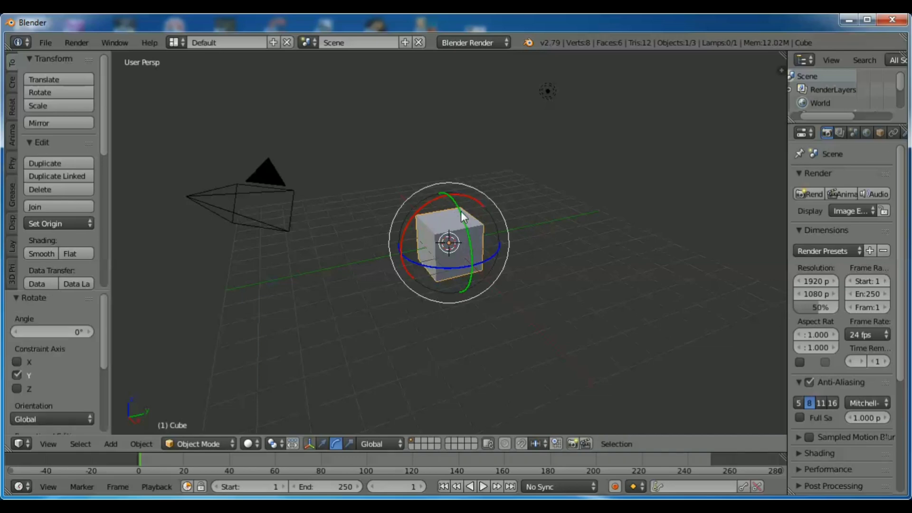
{"action": "middle_click_drag", "start_coordinate": [460, 211], "coordinate": [480, 255]}
{"action": "key", "text": "r"}
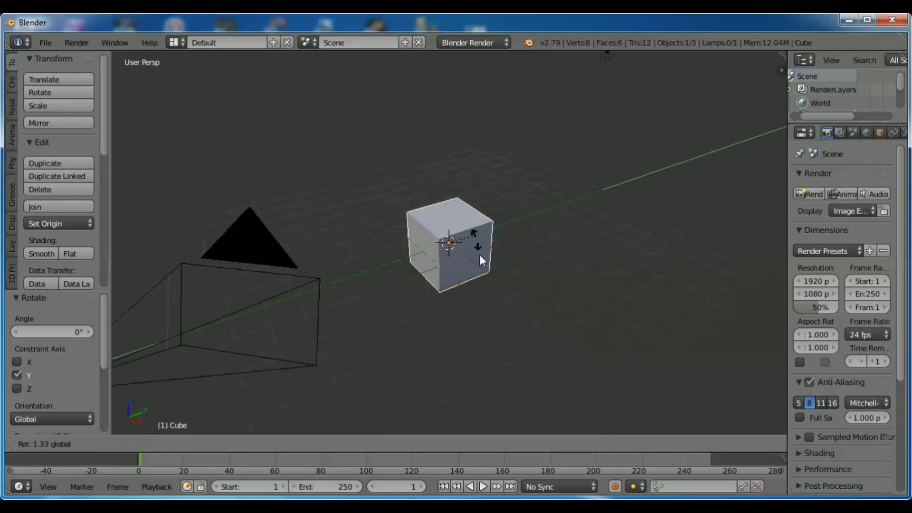
{"action": "left_click", "coordinate": [463, 202]}
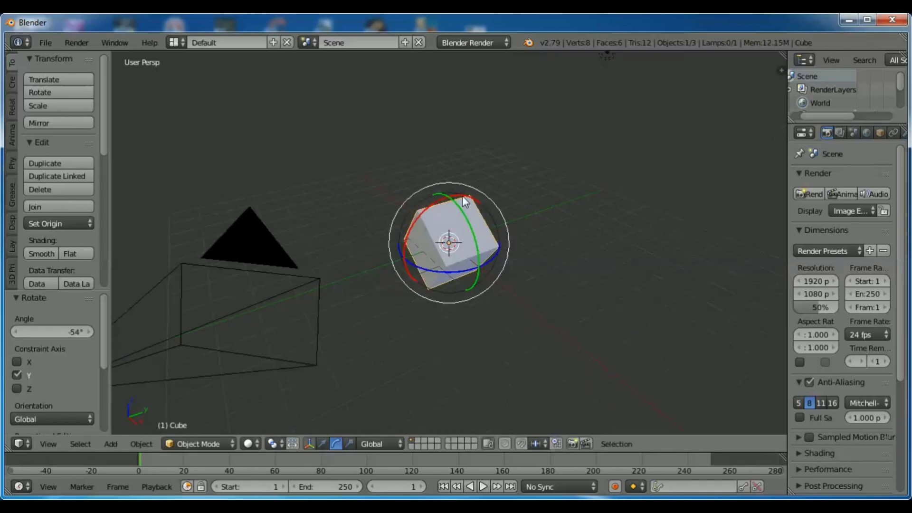
{"action": "left_click_drag", "start_coordinate": [463, 195], "coordinate": [462, 275]}
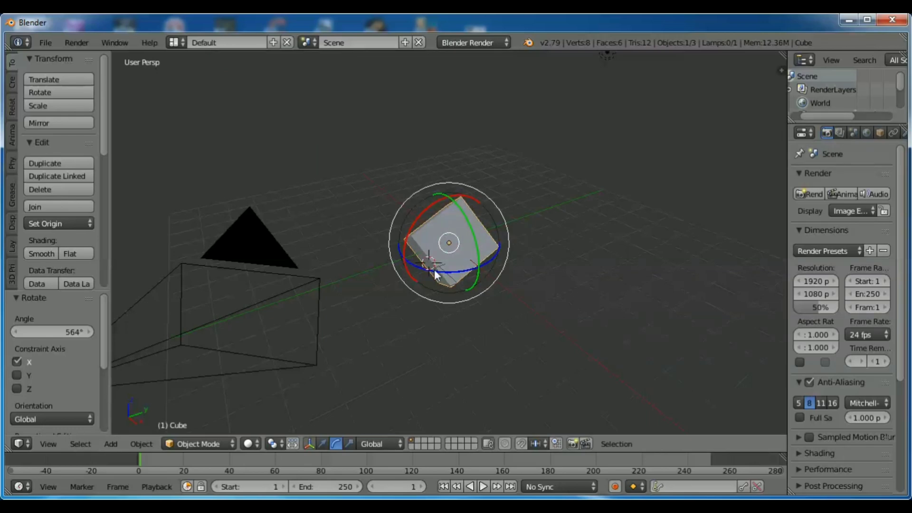
{"action": "left_click_drag", "start_coordinate": [428, 270], "coordinate": [455, 330]}
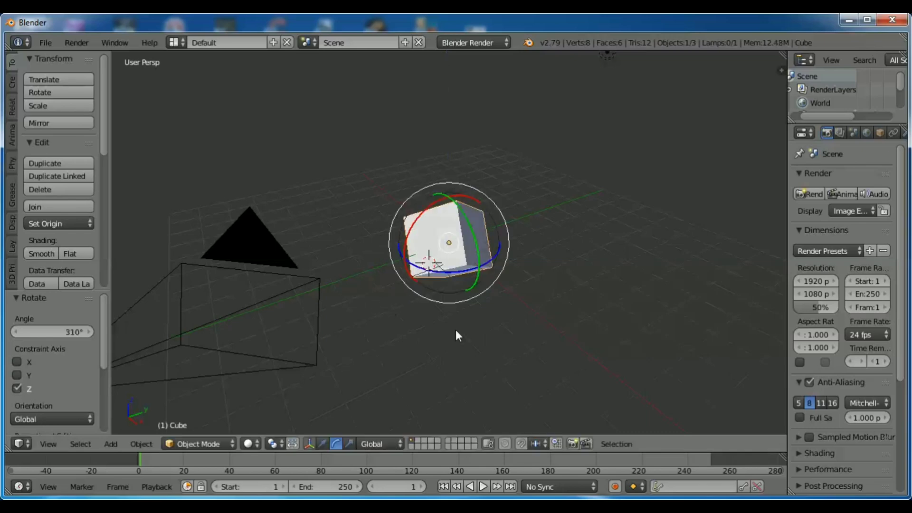
Show the scale manipulator and scale the cube to about 0.952 along X, 1.174 along Y and 0.706 along Z.
{"action": "left_click", "coordinate": [350, 444]}
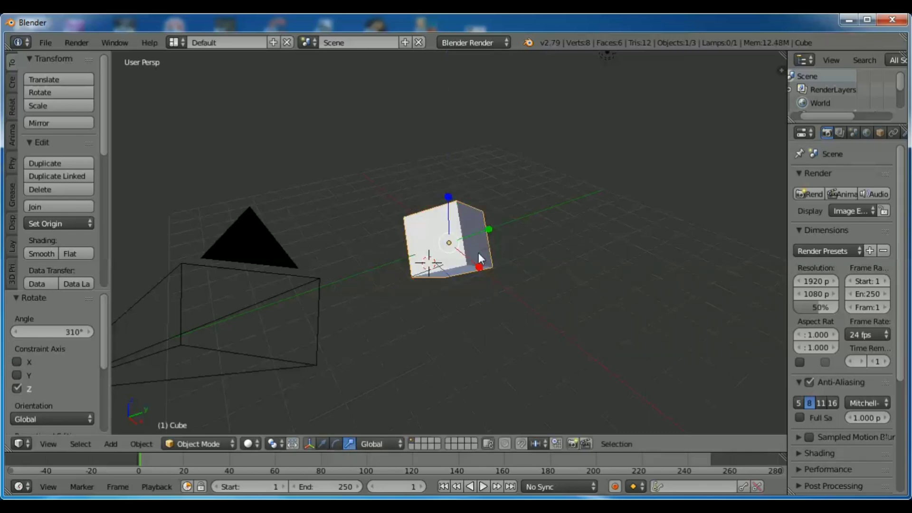
{"action": "key", "text": "s"}
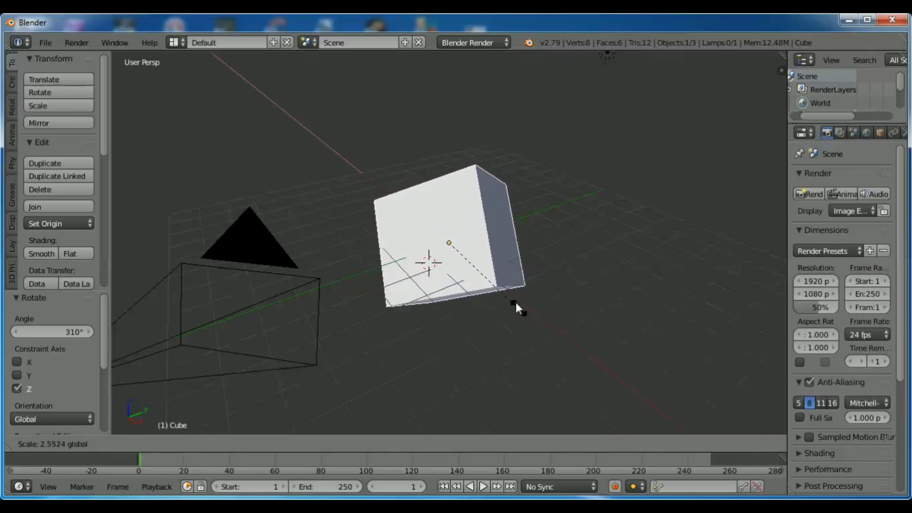
{"action": "left_click", "coordinate": [475, 265]}
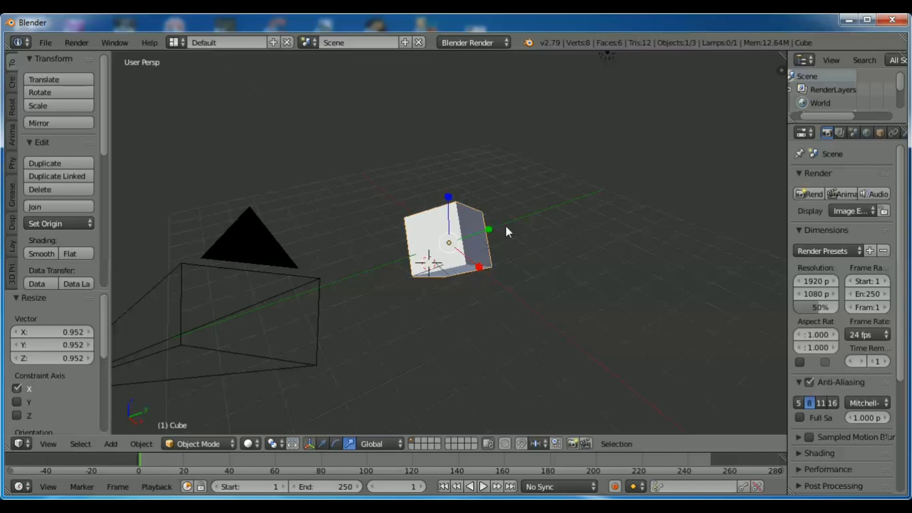
{"action": "key", "text": "s"}
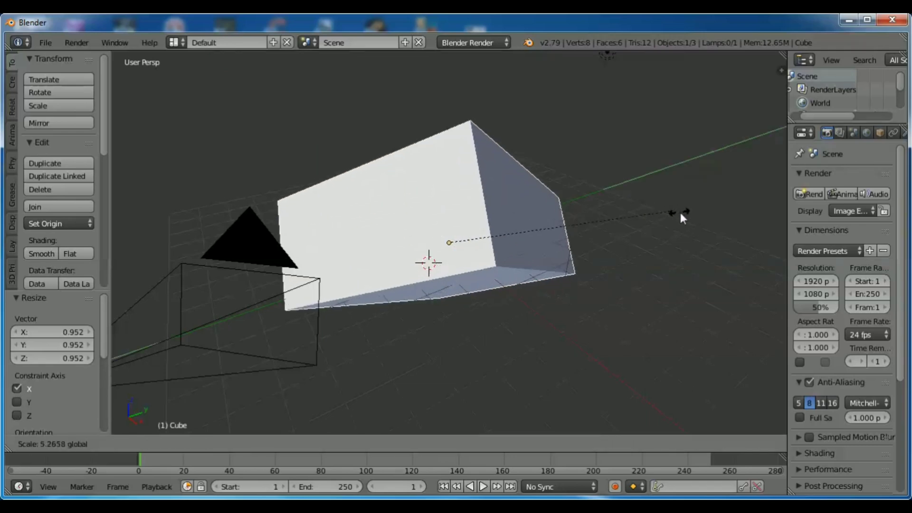
{"action": "left_click", "coordinate": [493, 237]}
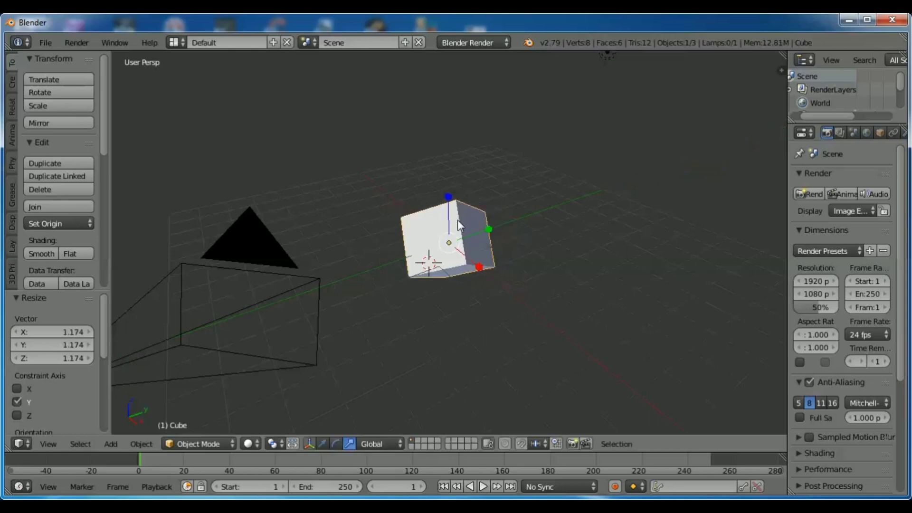
{"action": "left_click_drag", "start_coordinate": [449, 200], "coordinate": [475, 247]}
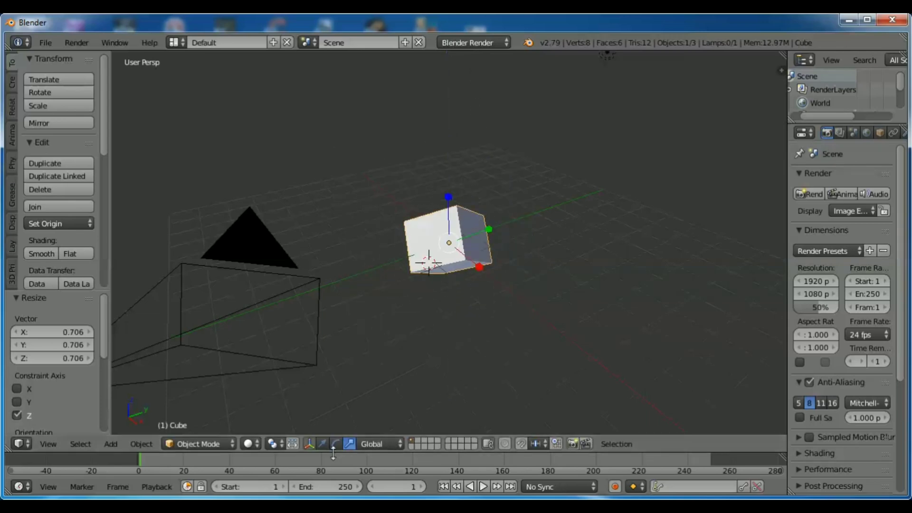
Hide and show the transform manipulator, and set it to the translate type.
{"action": "left_click", "coordinate": [310, 443]}
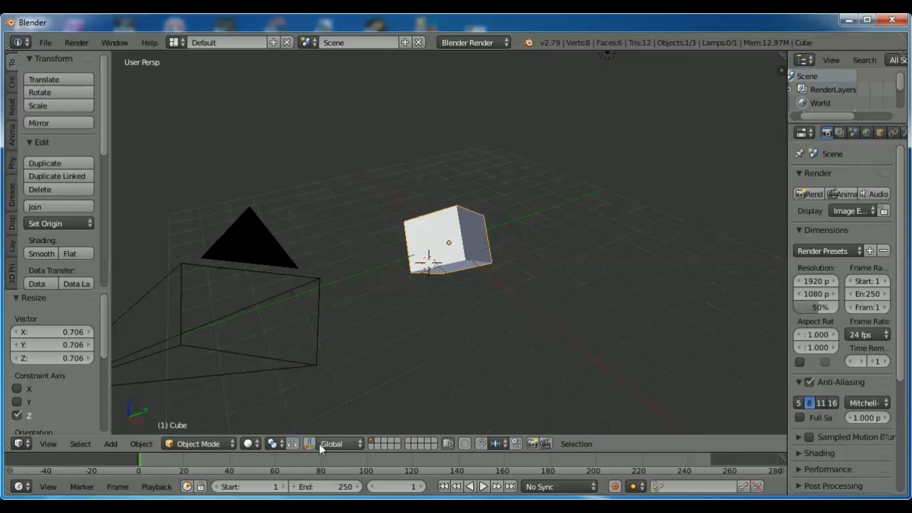
{"action": "left_click", "coordinate": [311, 443]}
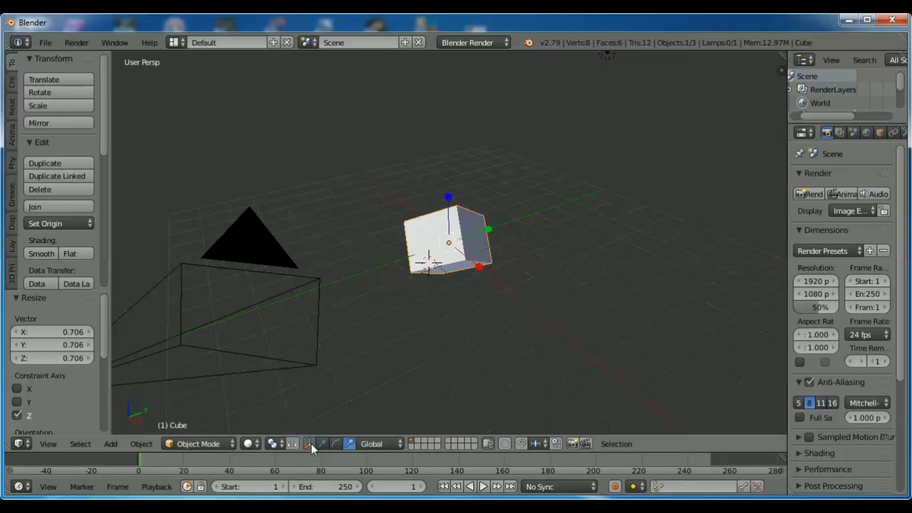
{"action": "left_click", "coordinate": [322, 442]}
View the second scene layer and return to the first layer.
{"action": "left_click", "coordinate": [417, 440]}
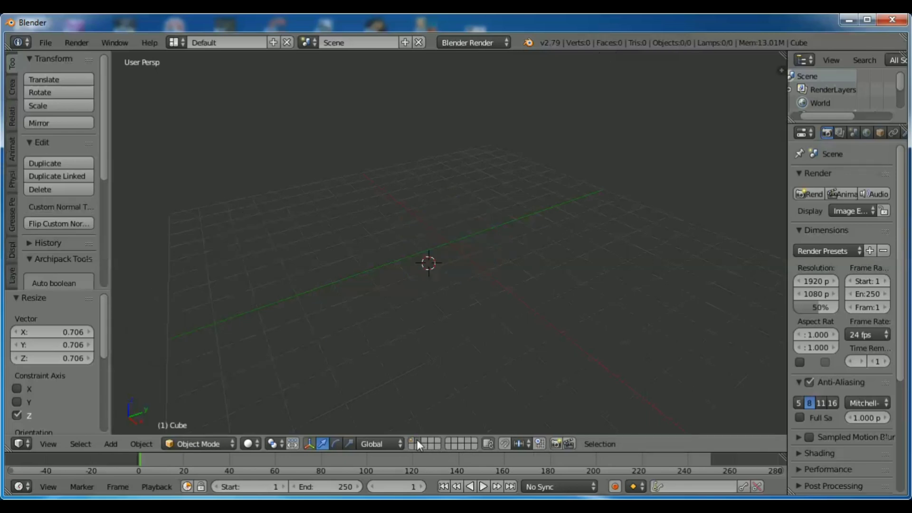
{"action": "left_click", "coordinate": [411, 440]}
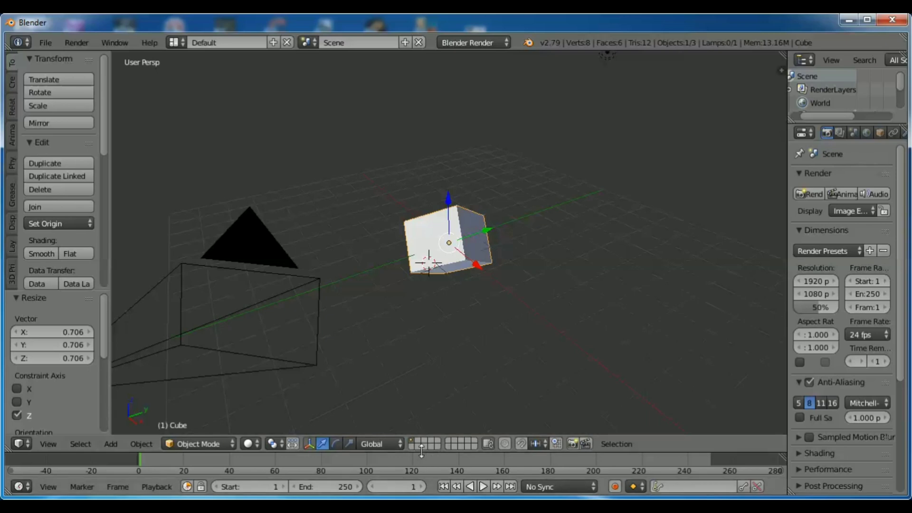
Enable proportional editing for objects and put the cube into Edit Mode.
{"action": "left_click", "coordinate": [505, 443]}
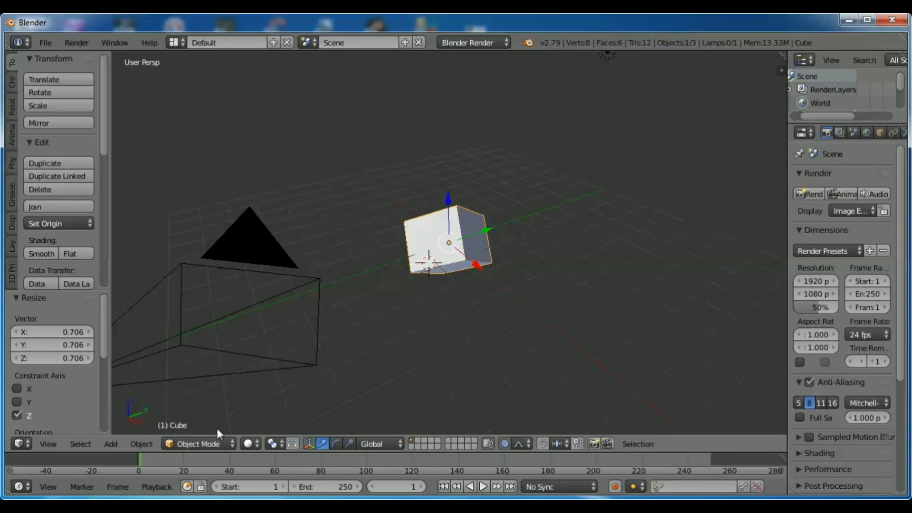
{"action": "left_click", "coordinate": [207, 442]}
{"action": "left_click", "coordinate": [206, 412]}
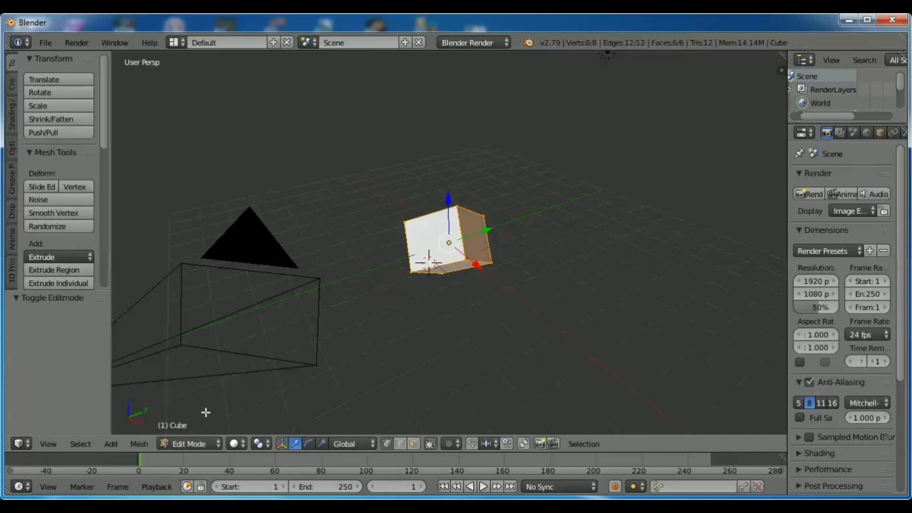
Look over the snap element options, enable proportional editing for the mesh, and review its falloff types.
{"action": "left_click", "coordinate": [494, 442]}
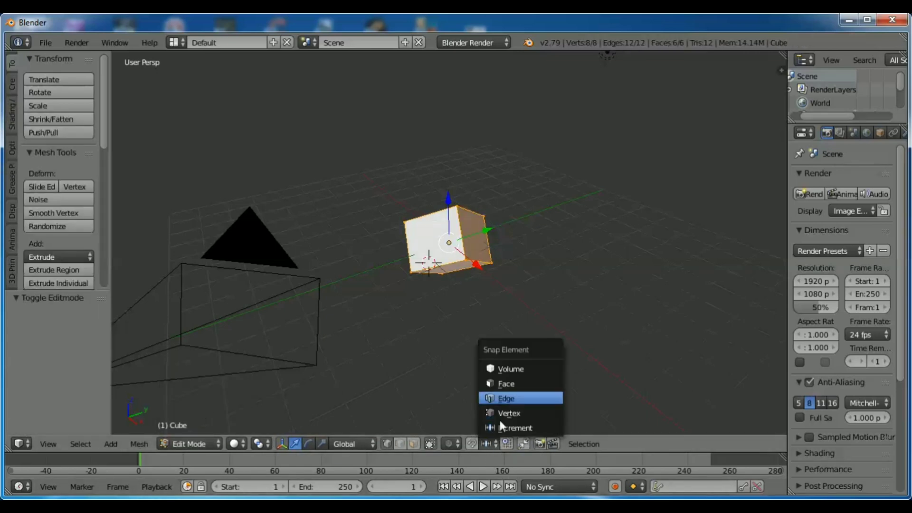
{"action": "left_click", "coordinate": [452, 444]}
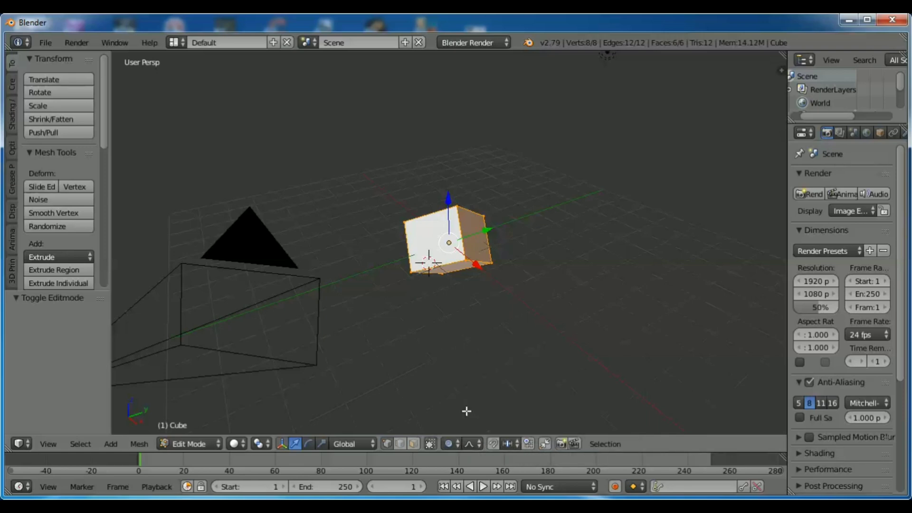
{"action": "left_click", "coordinate": [477, 446]}
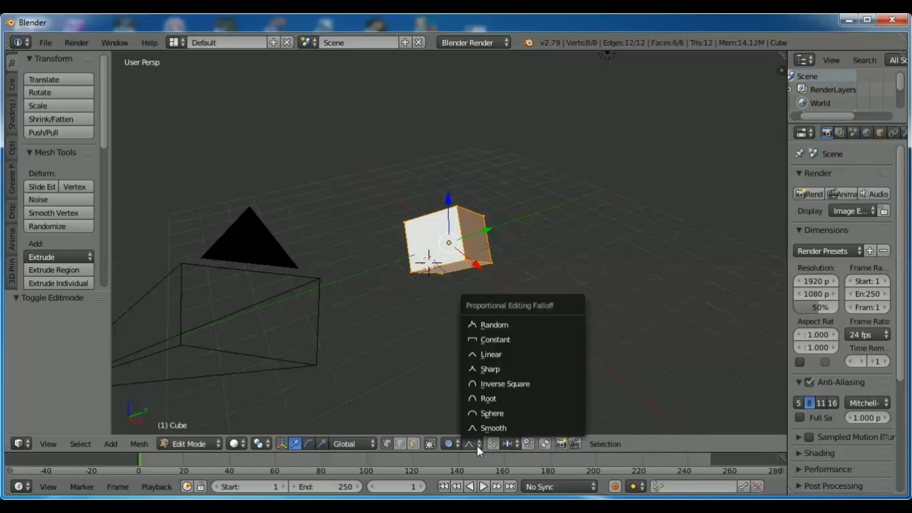
{"action": "left_click", "coordinate": [477, 443]}
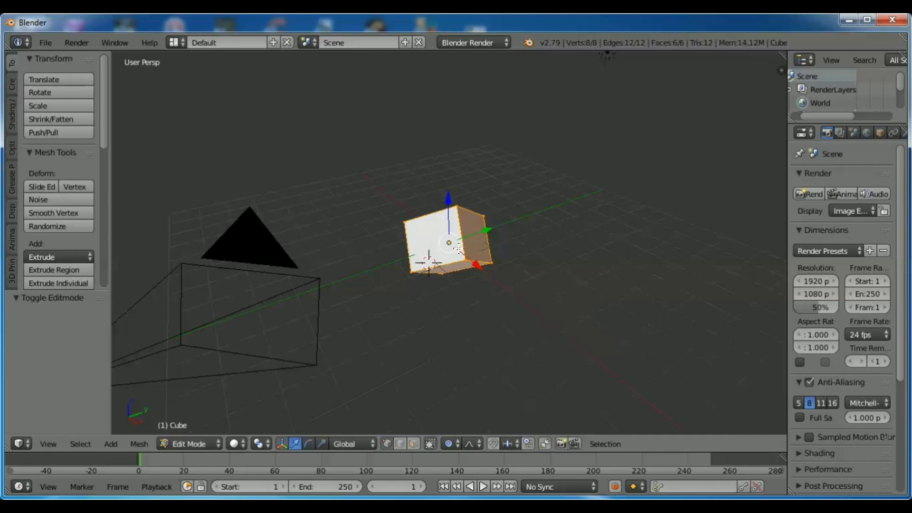
Move the whole mesh about -0.159 in X, -0.384 in Y and -0.115 in Z, and return to Object Mode.
{"action": "scroll", "coordinate": [453, 256], "scroll_direction": "up", "scroll_amount": 2}
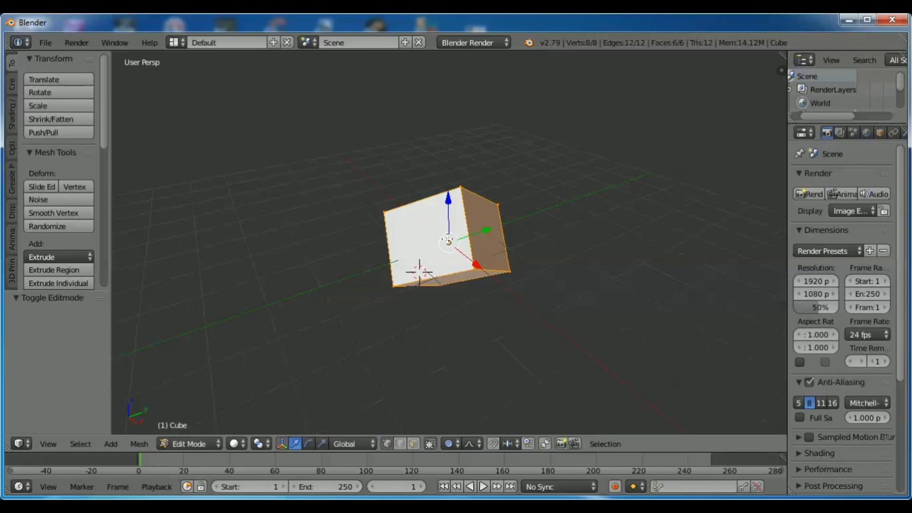
{"action": "left_click", "coordinate": [447, 241]}
{"action": "left_click_drag", "start_coordinate": [448, 241], "coordinate": [430, 245]}
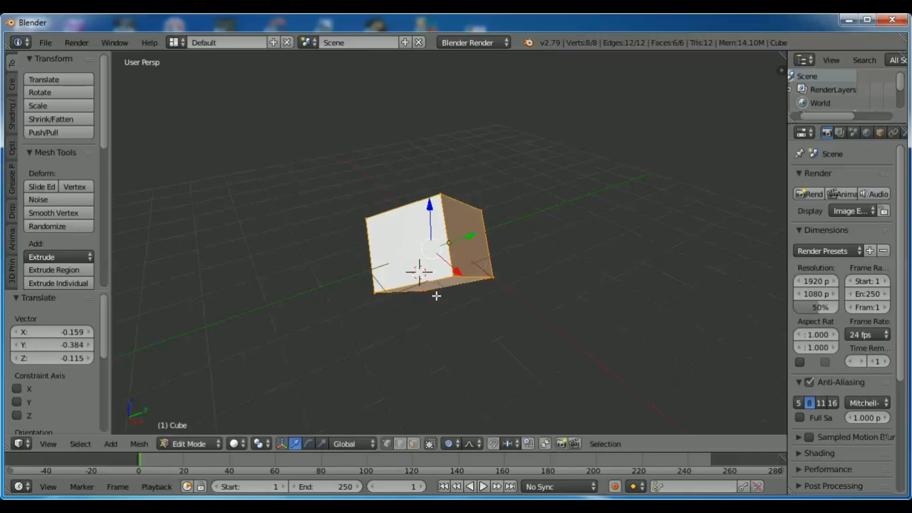
{"action": "left_click", "coordinate": [210, 446]}
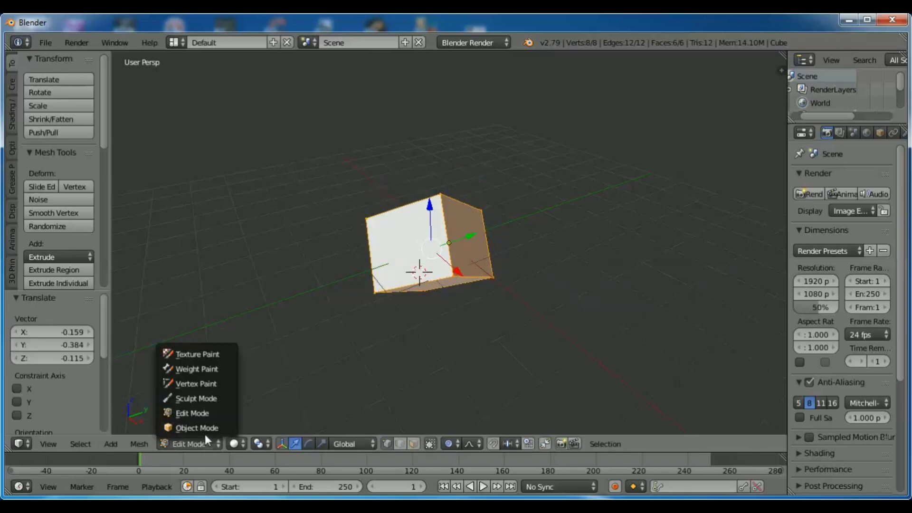
{"action": "left_click", "coordinate": [204, 430]}
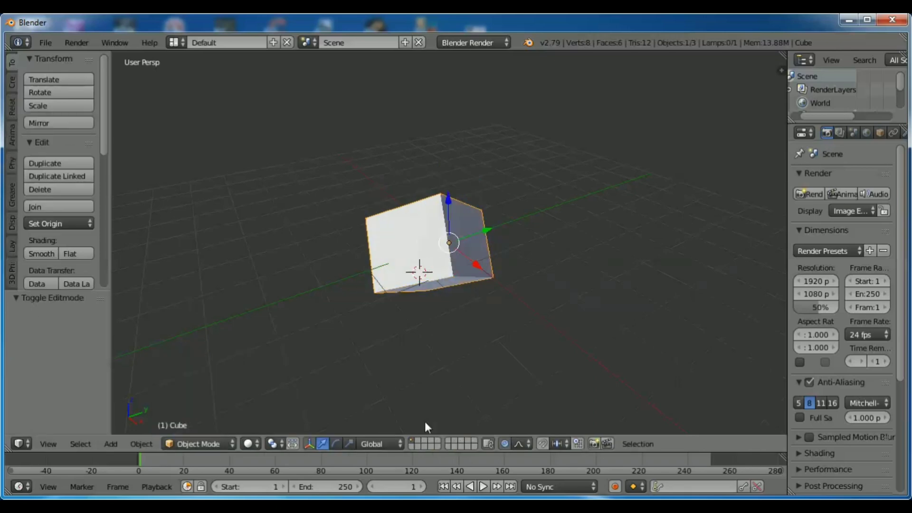
Move the cube about 0.034 in X and 0.053 in Y with the proportional size adjusted to about 1.95.
{"action": "left_click", "coordinate": [434, 249]}
{"action": "key", "text": "g"}
{"action": "scroll", "coordinate": [429, 256], "scroll_direction": "up", "scroll_amount": 6}
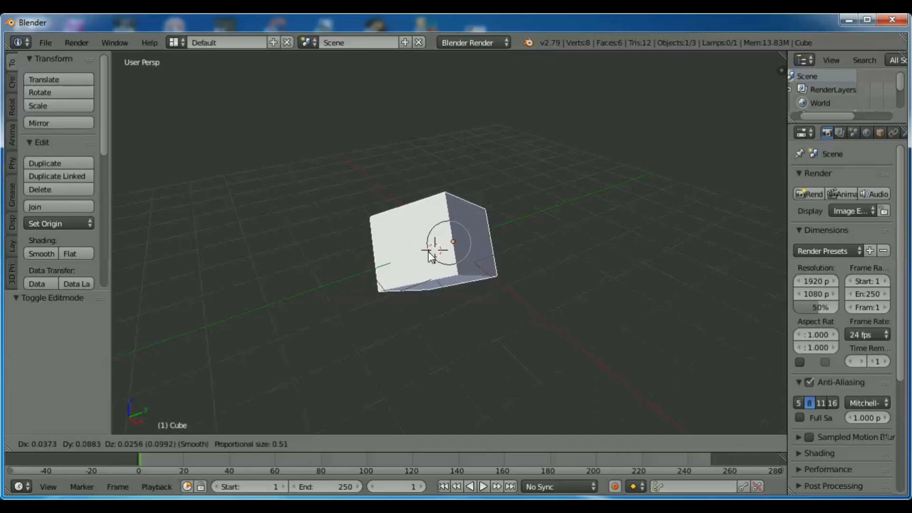
{"action": "scroll", "coordinate": [431, 256], "scroll_direction": "down", "scroll_amount": 13}
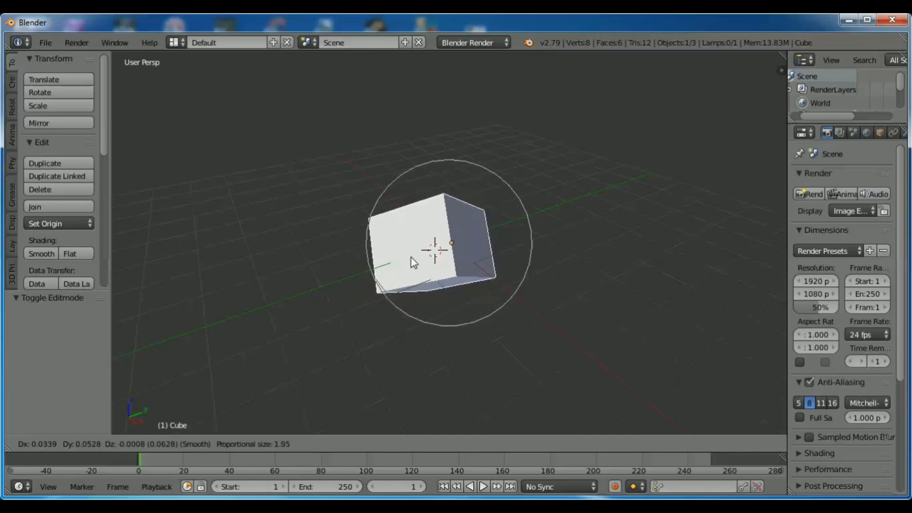
{"action": "left_click", "coordinate": [411, 257]}
Put the cube into Edit Mode and display the viewport in wireframe shading.
{"action": "left_click", "coordinate": [202, 445]}
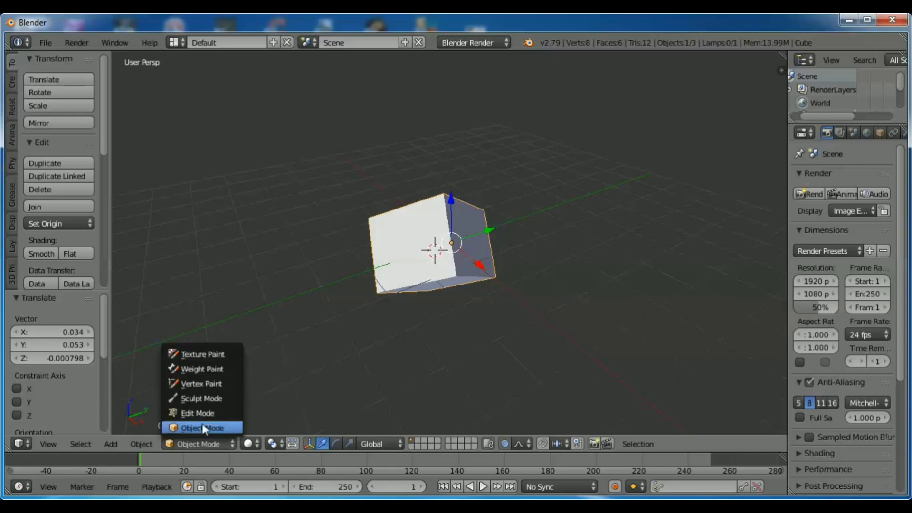
{"action": "left_click", "coordinate": [204, 410]}
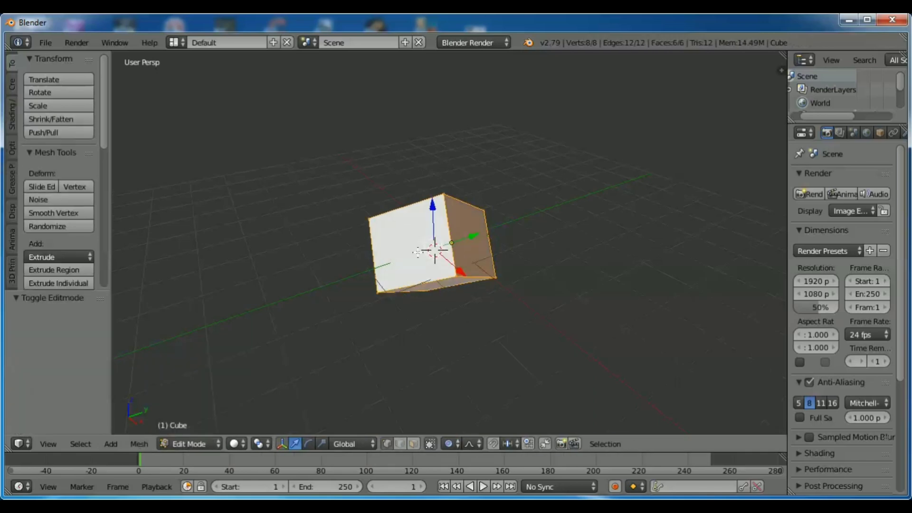
{"action": "left_click", "coordinate": [240, 446]}
{"action": "left_click", "coordinate": [247, 411]}
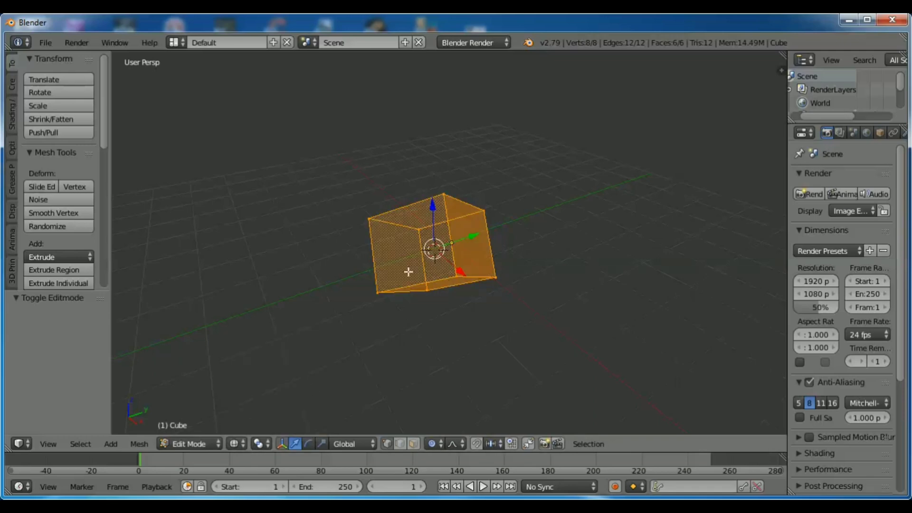
{"action": "left_click", "coordinate": [425, 252]}
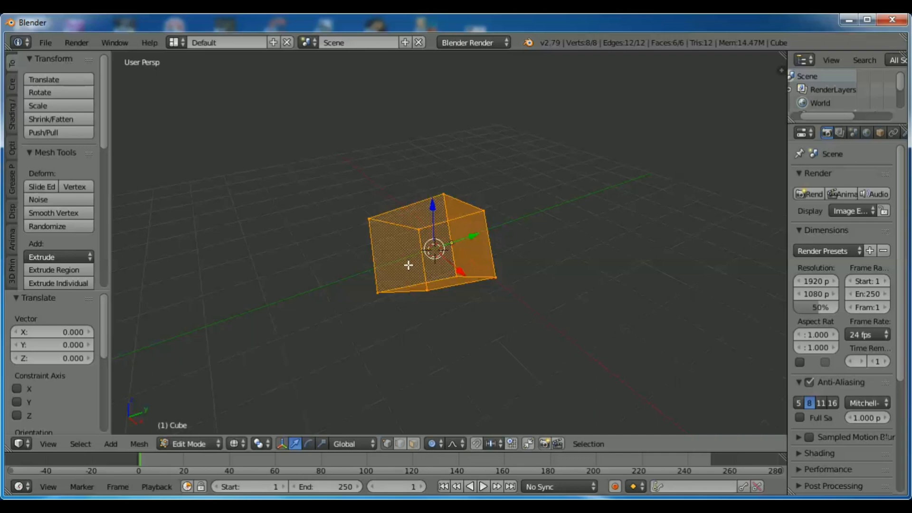
{"action": "key", "text": "Tab"}
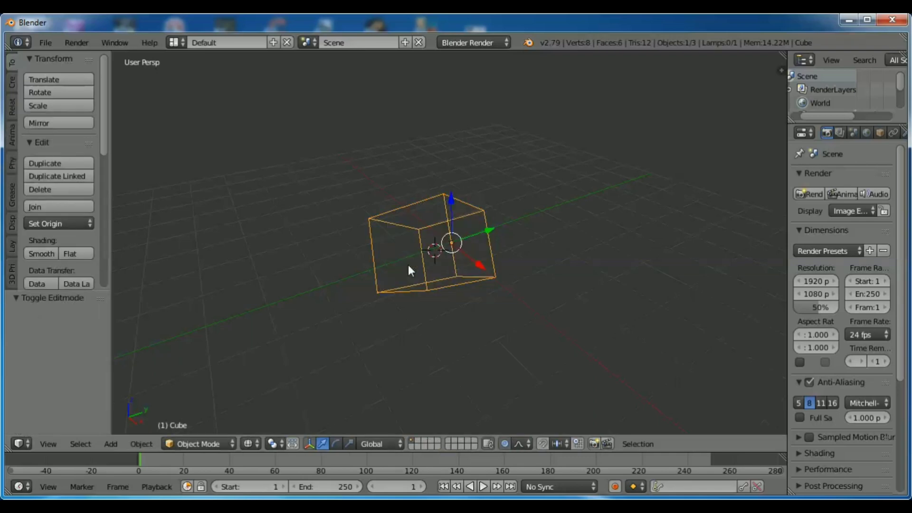
{"action": "key", "text": "Tab"}
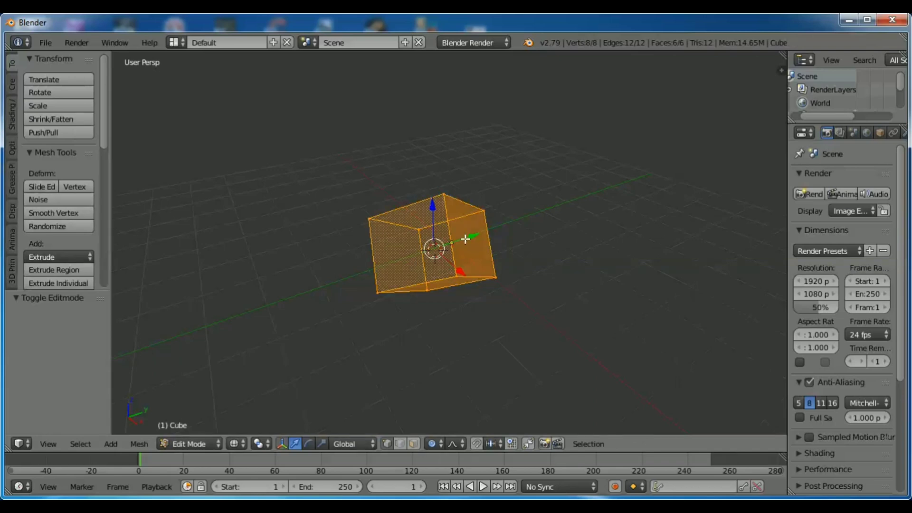
Proportionally move the cube's near top corner vertex about 1.035 in X, 2.746 in Y and 0.971 in Z, plus about 0.351 along Y.
{"action": "right_click", "coordinate": [446, 199]}
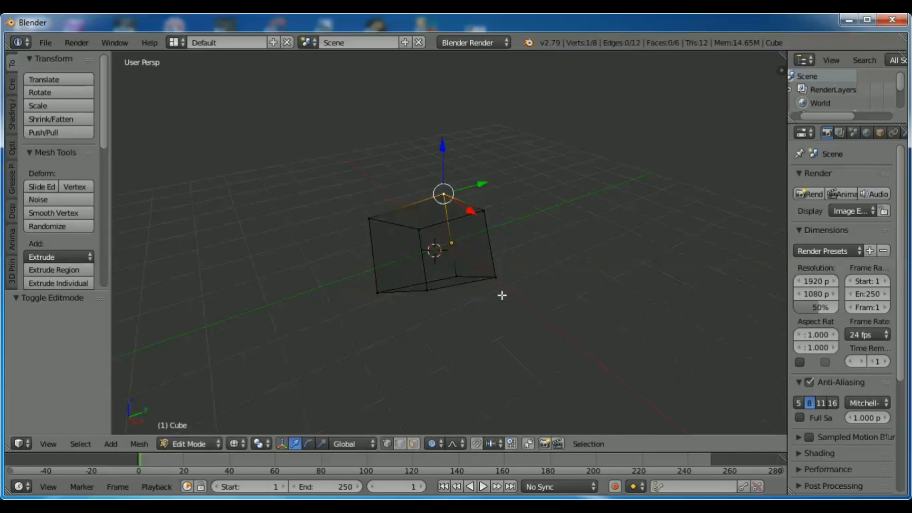
{"action": "key", "text": "g"}
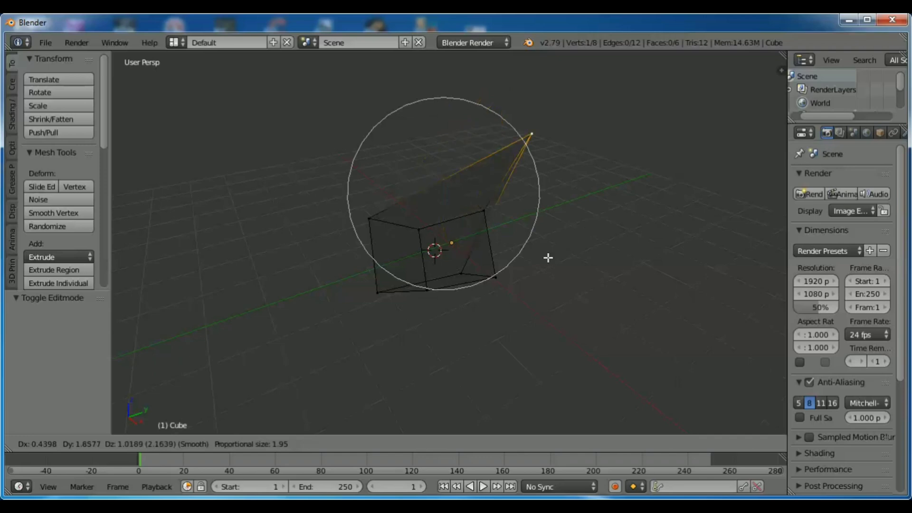
{"action": "left_click", "coordinate": [640, 238]}
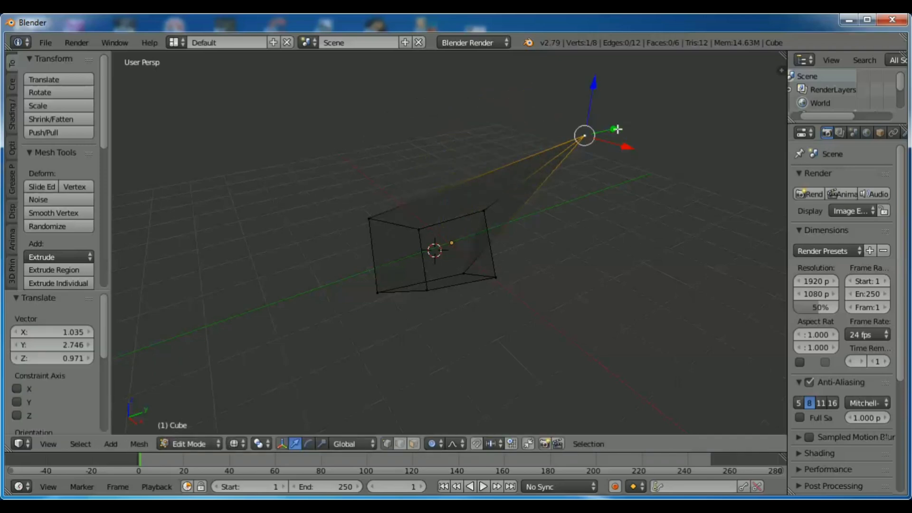
{"action": "left_click_drag", "start_coordinate": [615, 129], "coordinate": [632, 154]}
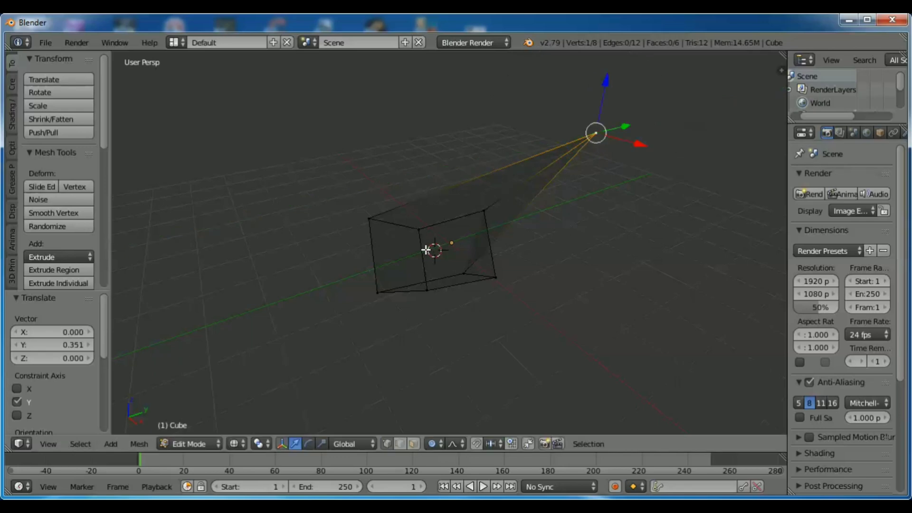
Proportionally move the cube's lower-left corner vertex about -1.066 in X, -2.153 in Y and -0.407 in Z.
{"action": "right_click", "coordinate": [400, 266]}
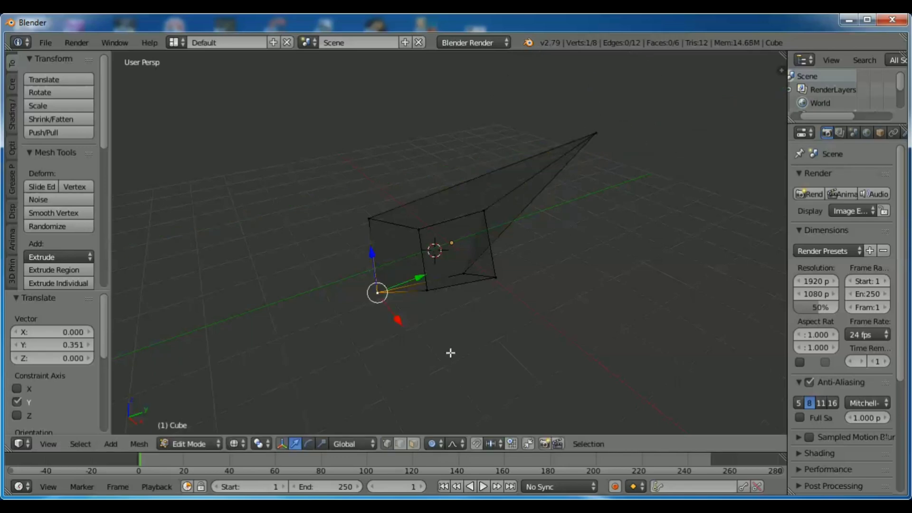
{"action": "key", "text": "g"}
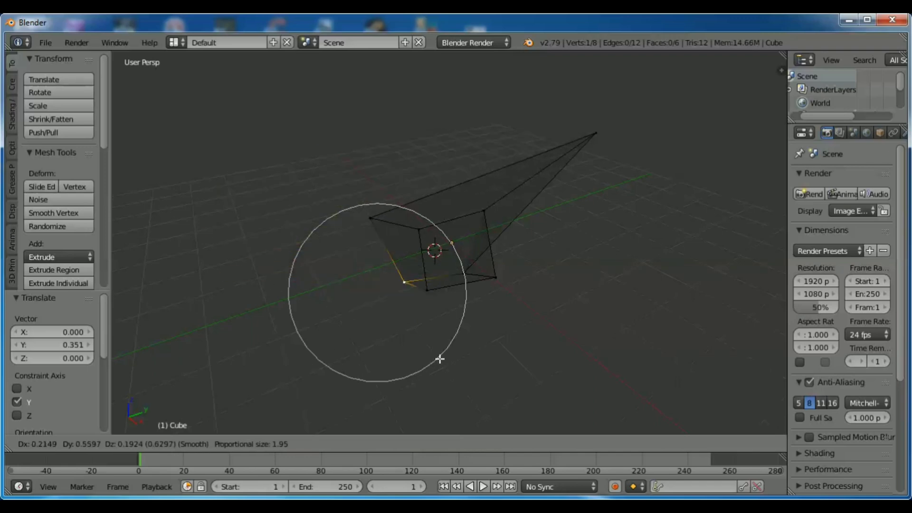
{"action": "left_click", "coordinate": [345, 398]}
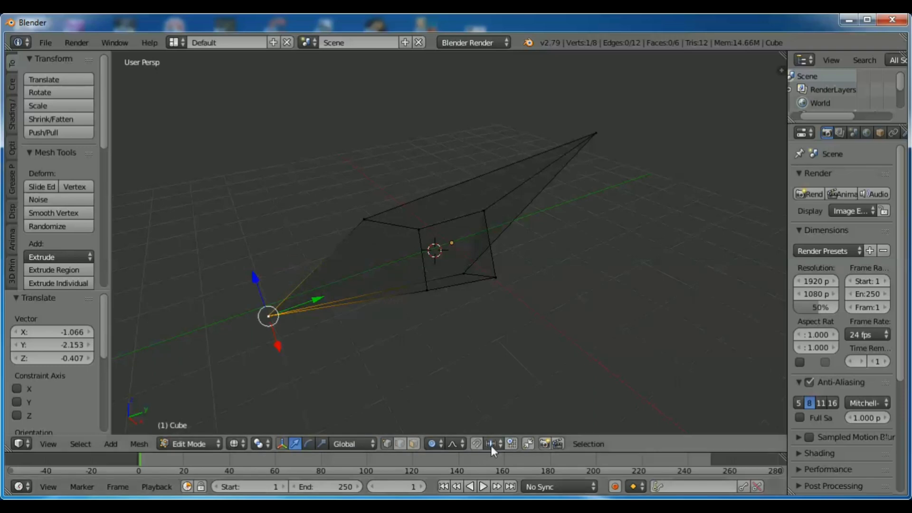
Set the proportional falloff to Sphere and move the rear top corner vertex about -1.774 in X, -0.359 in Y and 2.154 in Z.
{"action": "left_click", "coordinate": [455, 444]}
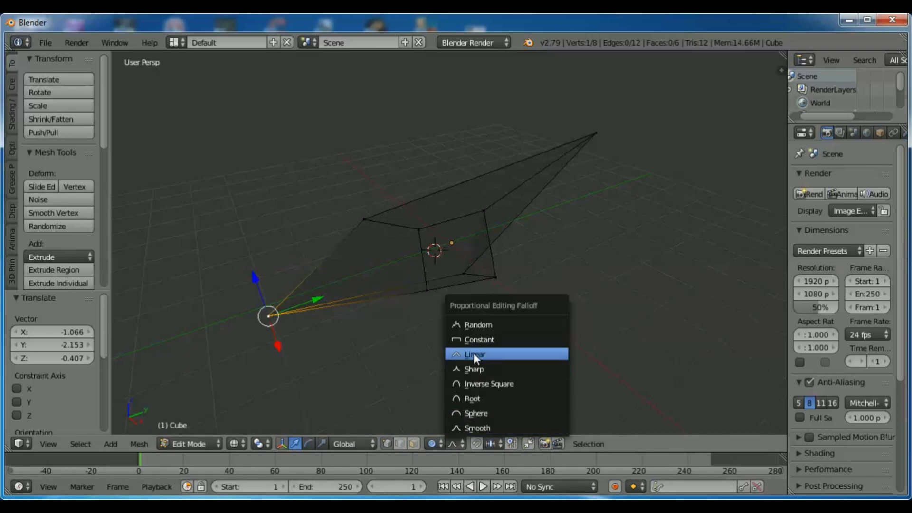
{"action": "left_click", "coordinate": [480, 412]}
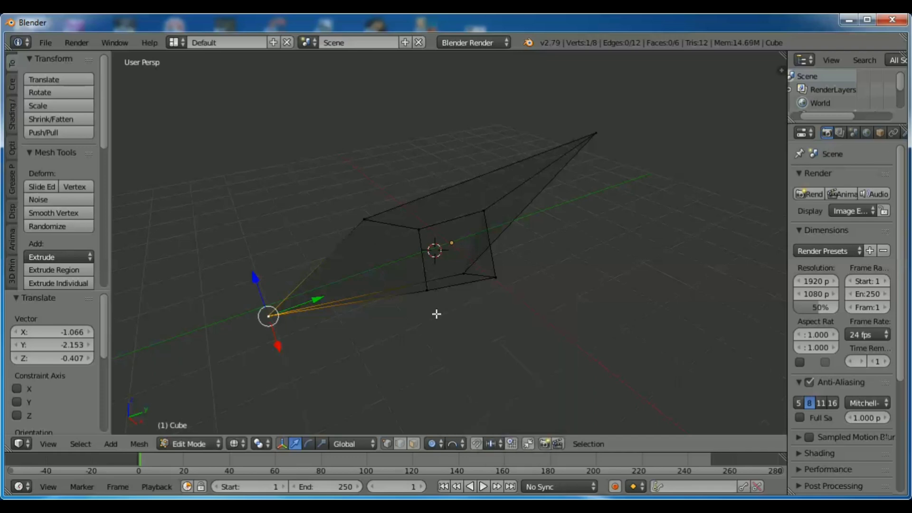
{"action": "right_click", "coordinate": [420, 227]}
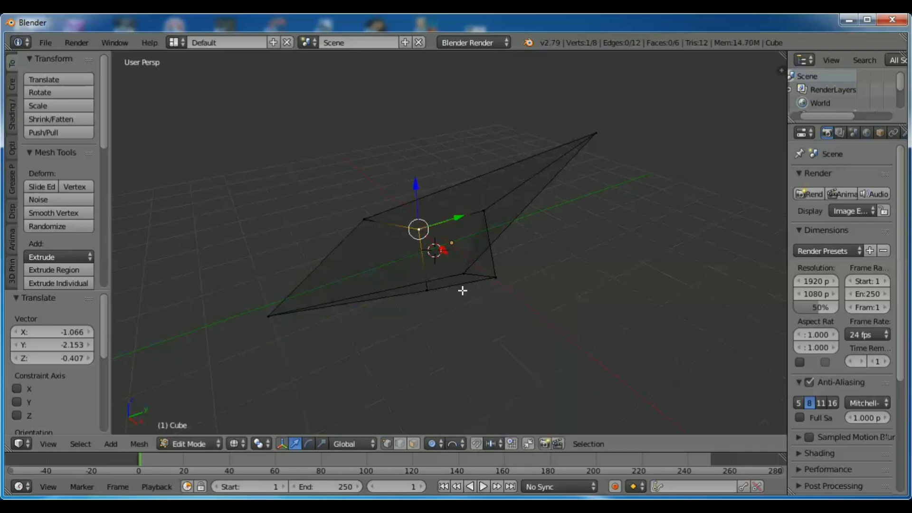
{"action": "key", "text": "g"}
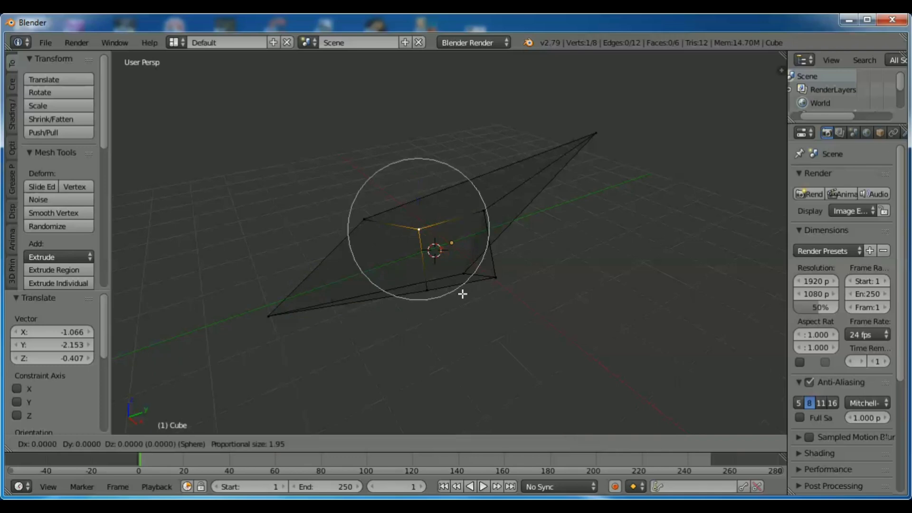
{"action": "left_click", "coordinate": [443, 243]}
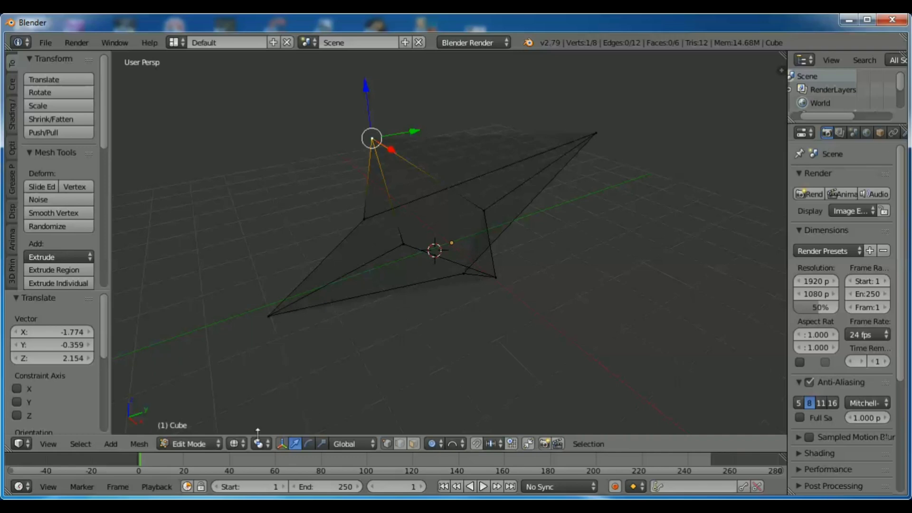
Restore solid viewport shading and return the deformed cube to Object Mode.
{"action": "left_click", "coordinate": [235, 444]}
{"action": "left_click", "coordinate": [292, 398]}
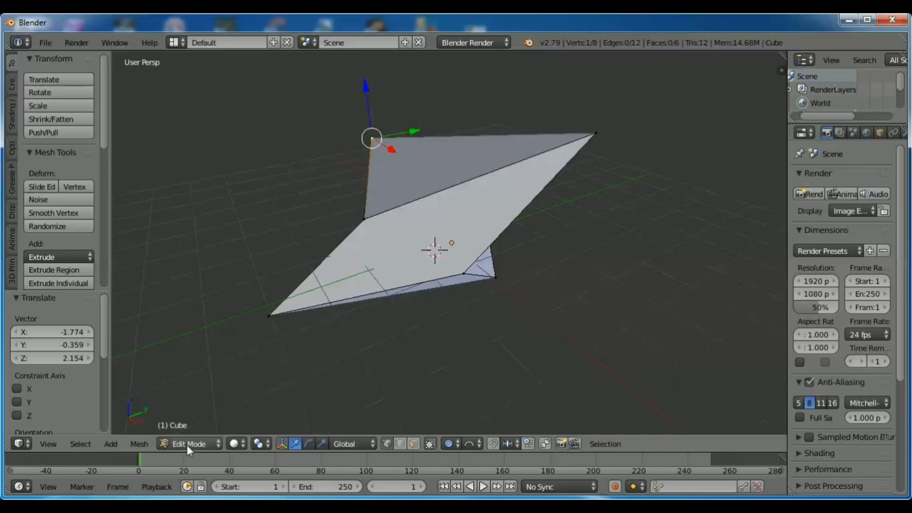
{"action": "left_click", "coordinate": [183, 443]}
{"action": "left_click", "coordinate": [233, 426]}
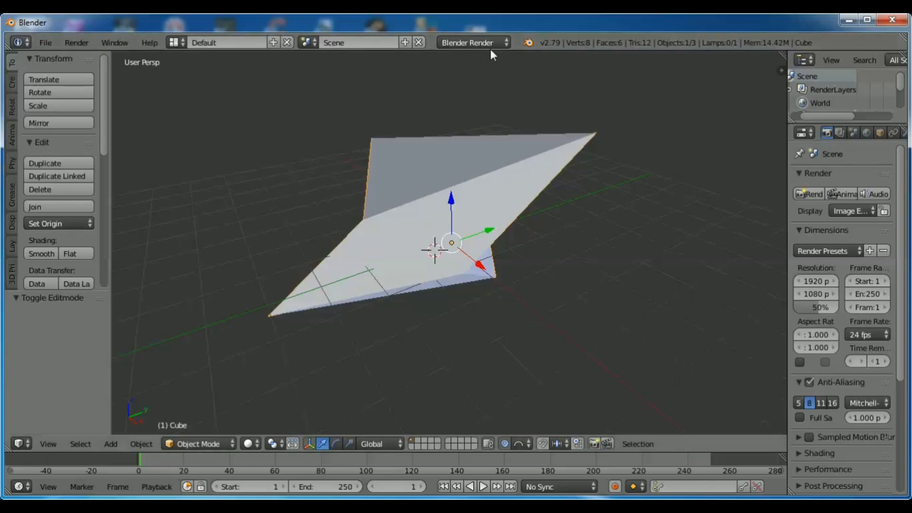
Look over the file commands and the User Preferences add-ons filtered to the User category, and close the preferences.
{"action": "left_click", "coordinate": [45, 43]}
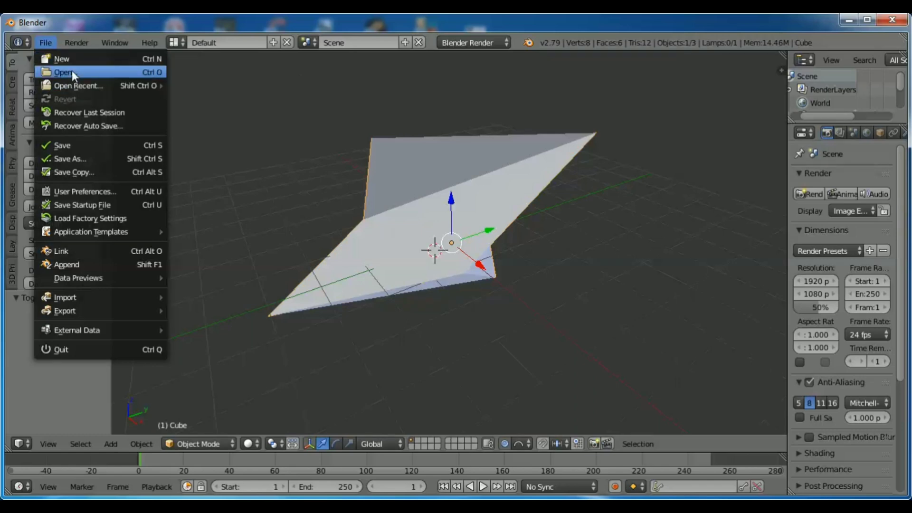
{"action": "mouse_move", "coordinate": [79, 84]}
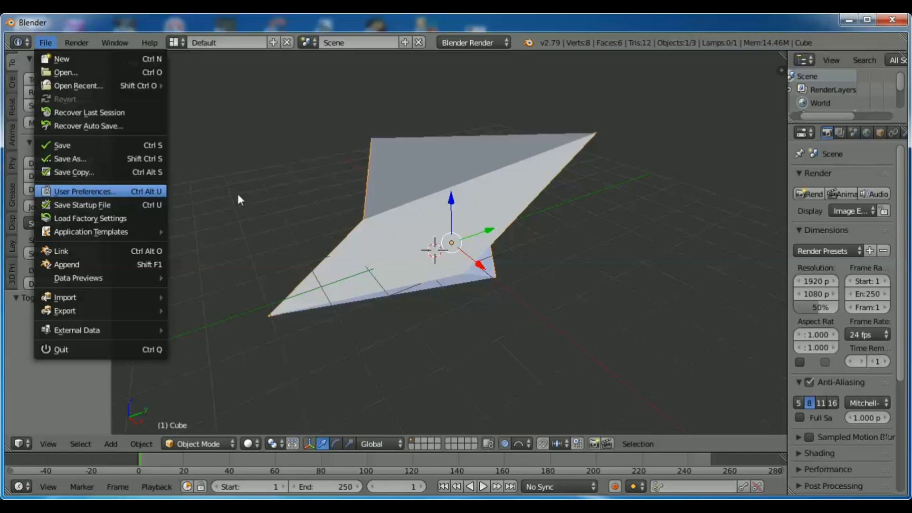
{"action": "key", "text": "Return"}
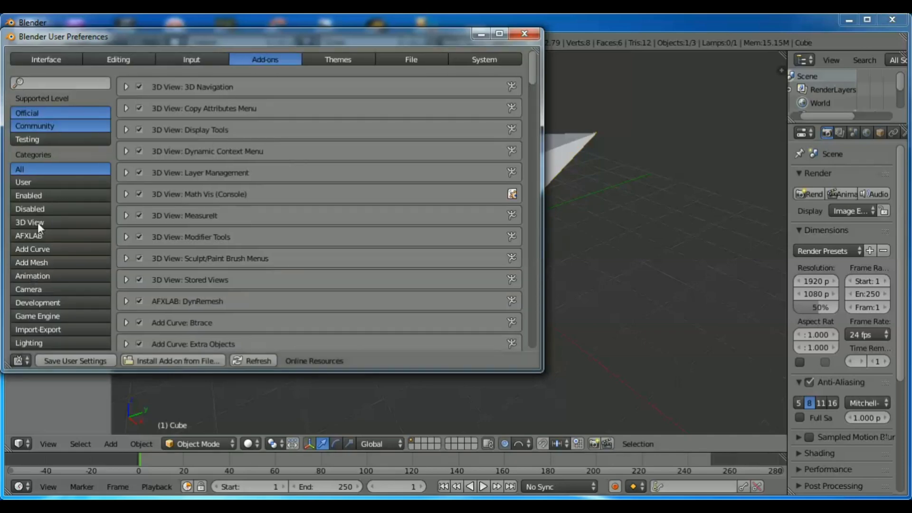
{"action": "left_click", "coordinate": [43, 180]}
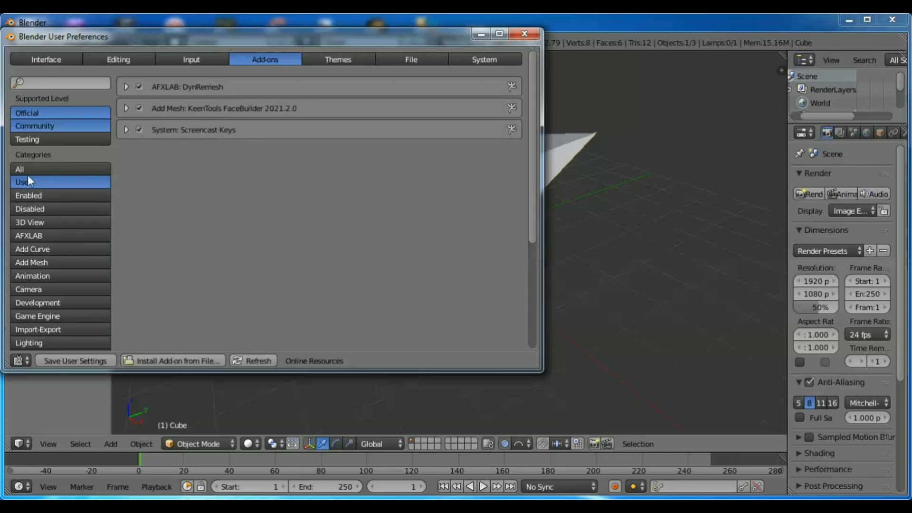
{"action": "left_click", "coordinate": [525, 34]}
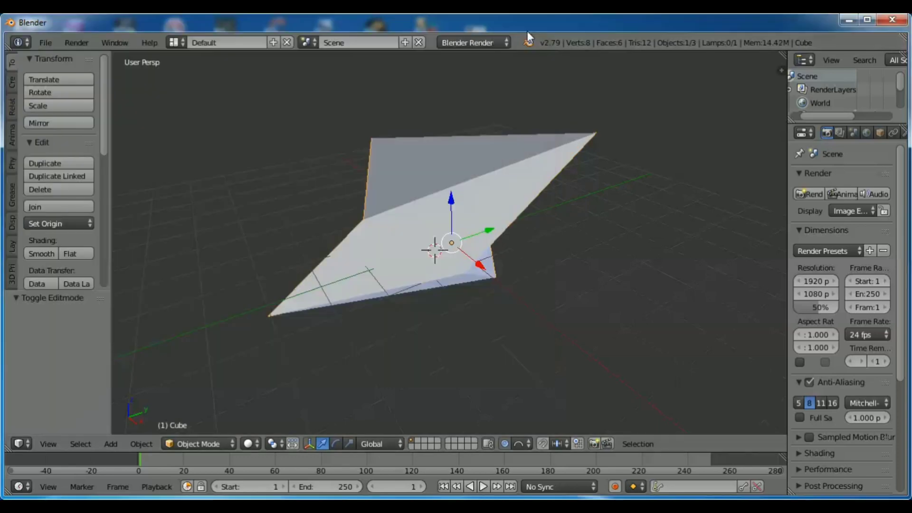
Look over the available render and window commands.
{"action": "left_click", "coordinate": [76, 42]}
{"action": "mouse_move", "coordinate": [115, 42]}
{"action": "mouse_move", "coordinate": [72, 45]}
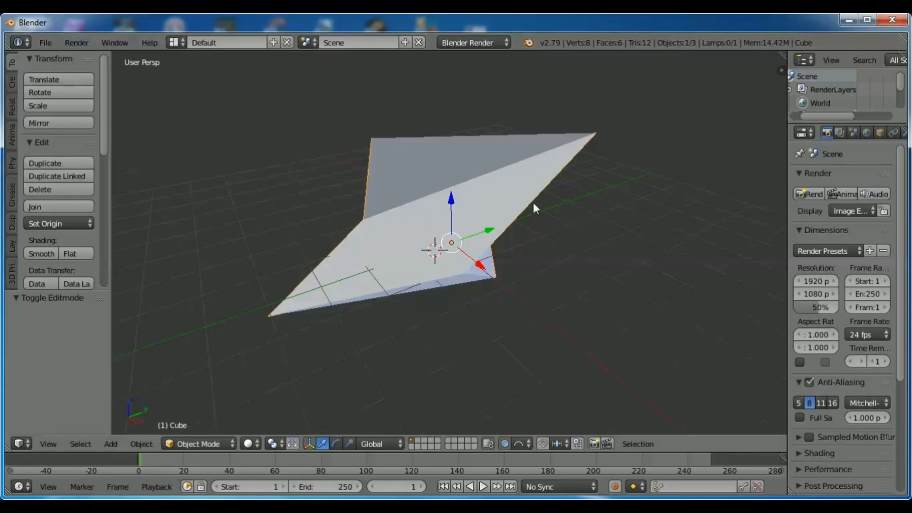
{"action": "left_click", "coordinate": [81, 44]}
View the Compositing and 3D View Full screen layouts and return to the Default layout.
{"action": "left_click", "coordinate": [183, 42]}
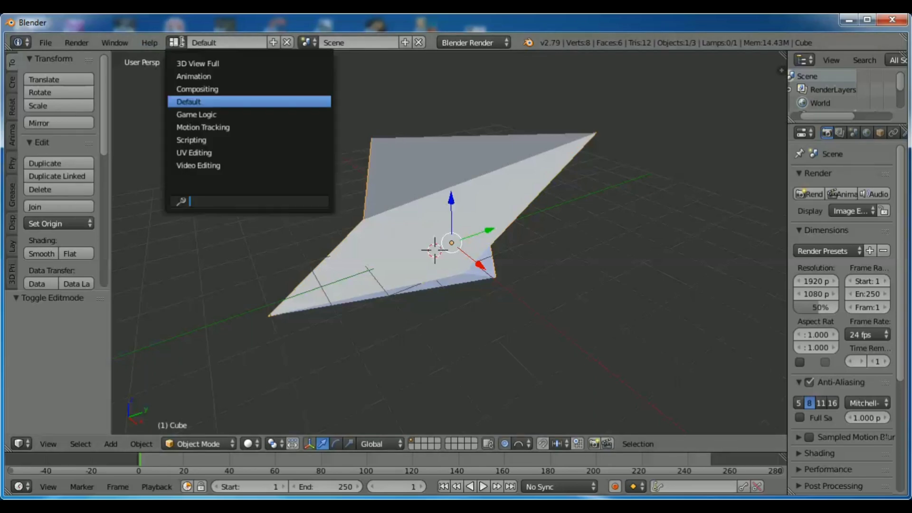
{"action": "left_click", "coordinate": [214, 90]}
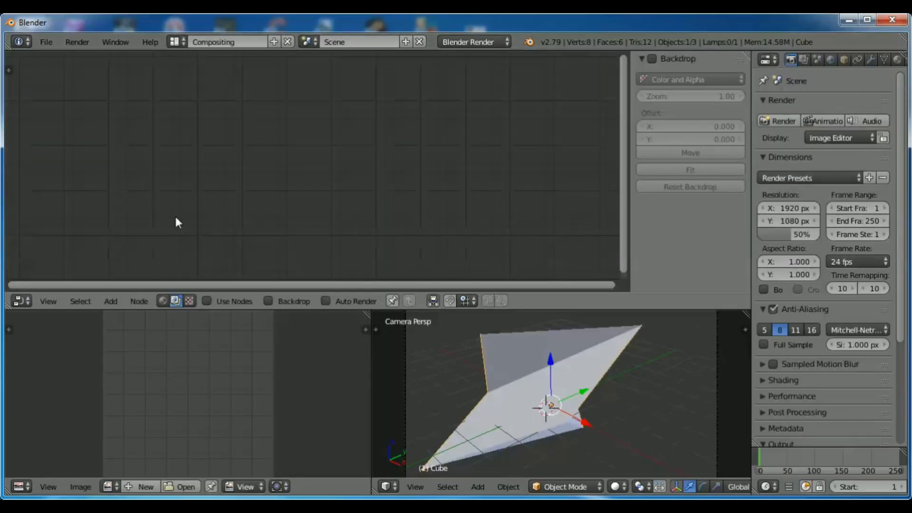
{"action": "left_click", "coordinate": [183, 47]}
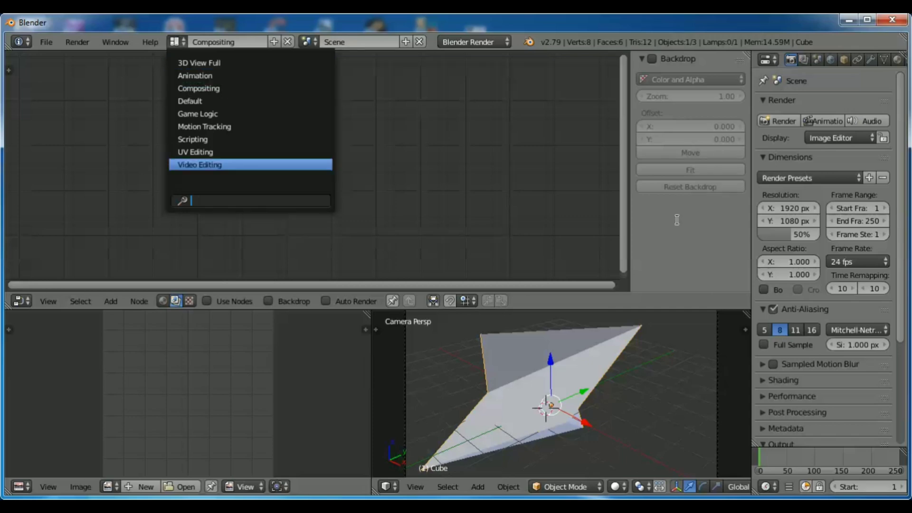
{"action": "left_click", "coordinate": [197, 63]}
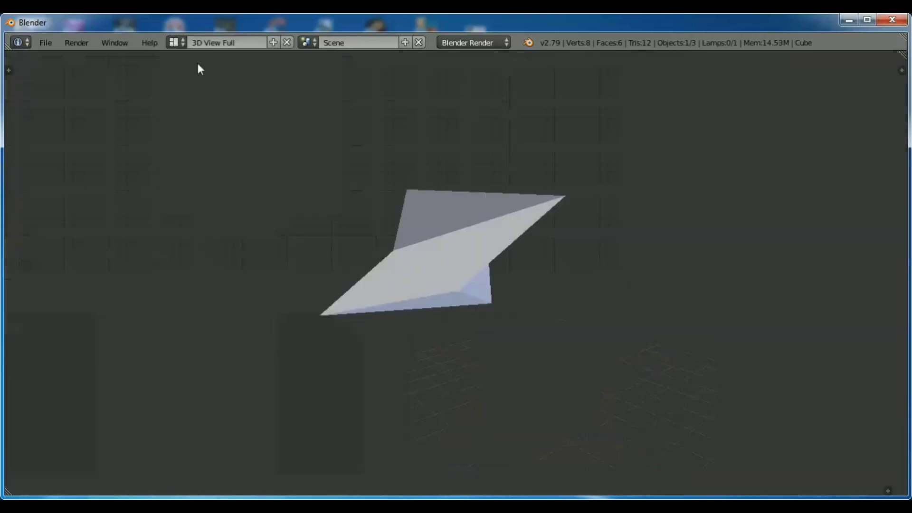
{"action": "left_click", "coordinate": [176, 42]}
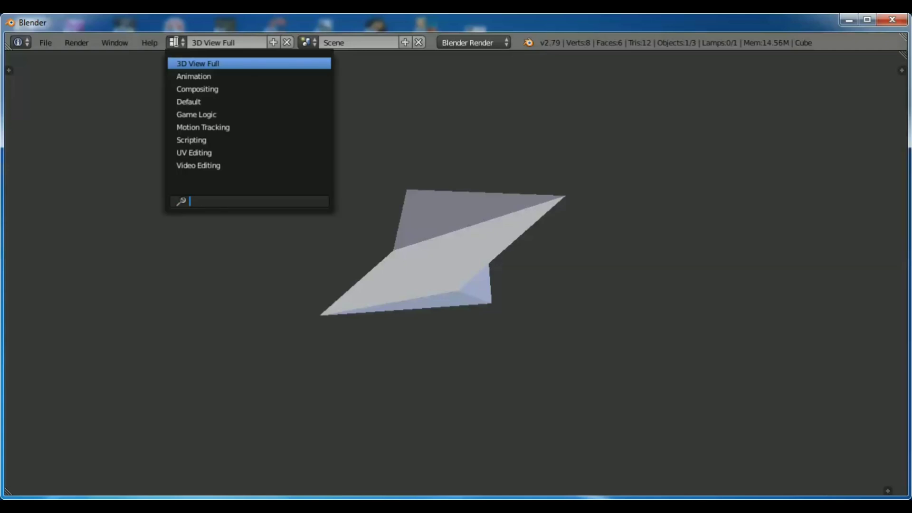
{"action": "left_click", "coordinate": [203, 101]}
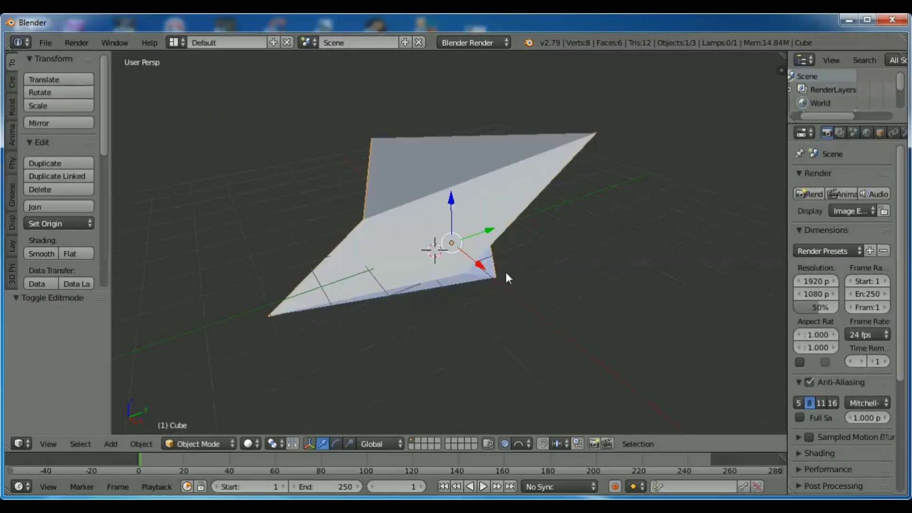